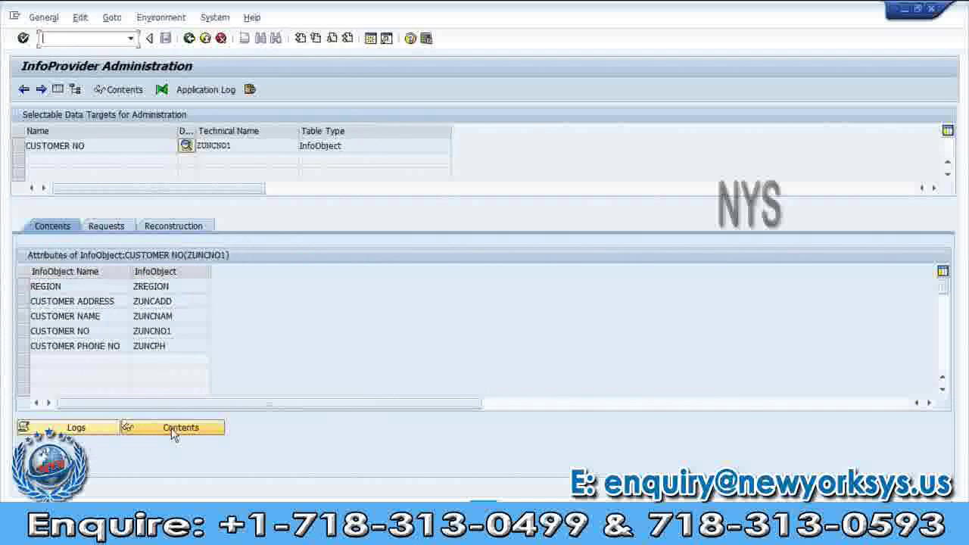
Step: Display the master data records of the CUSTOMER NO InfoObject (ZUNCNO1) and examine the values in the REGION column
{"action": "left_click", "coordinate": [173, 432]}
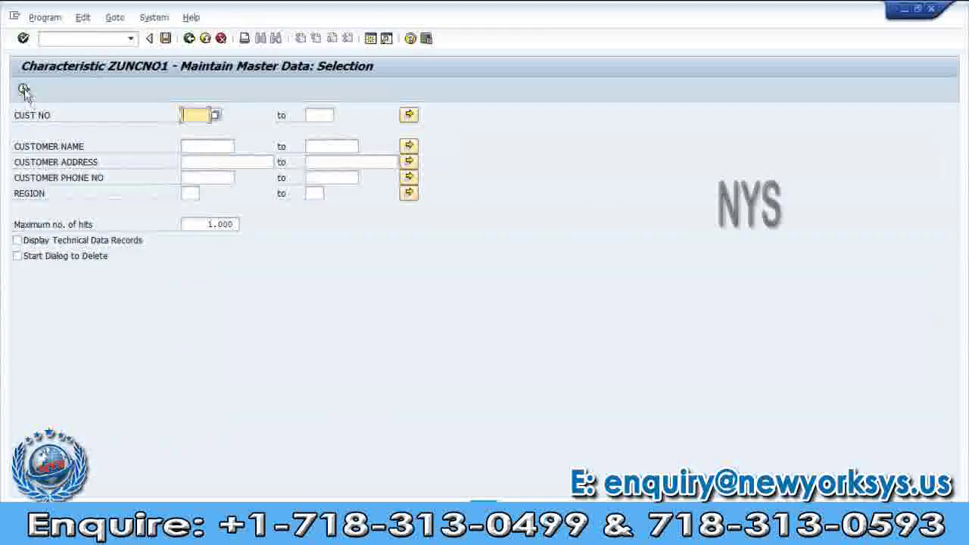
{"action": "left_click", "coordinate": [23, 89]}
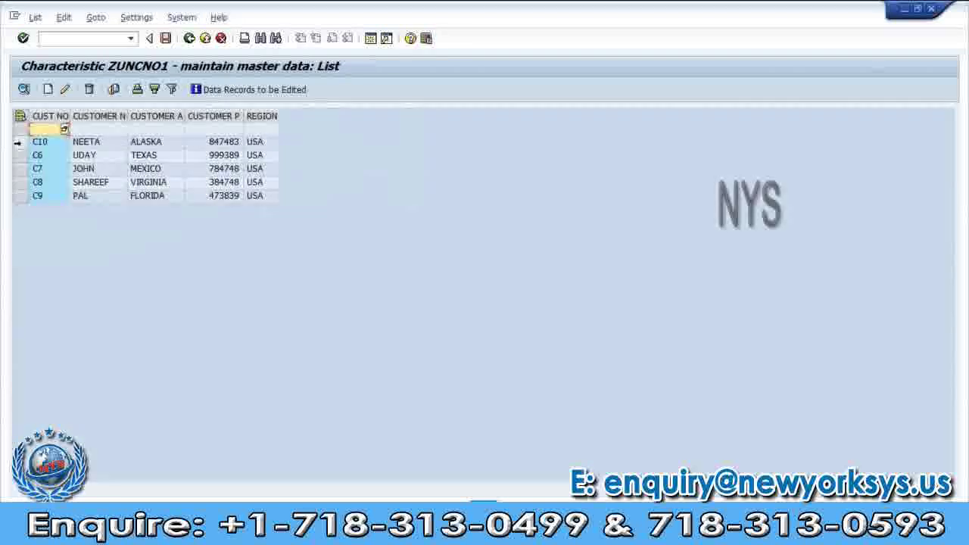
{"action": "left_click_drag", "start_coordinate": [18, 141], "coordinate": [17, 195]}
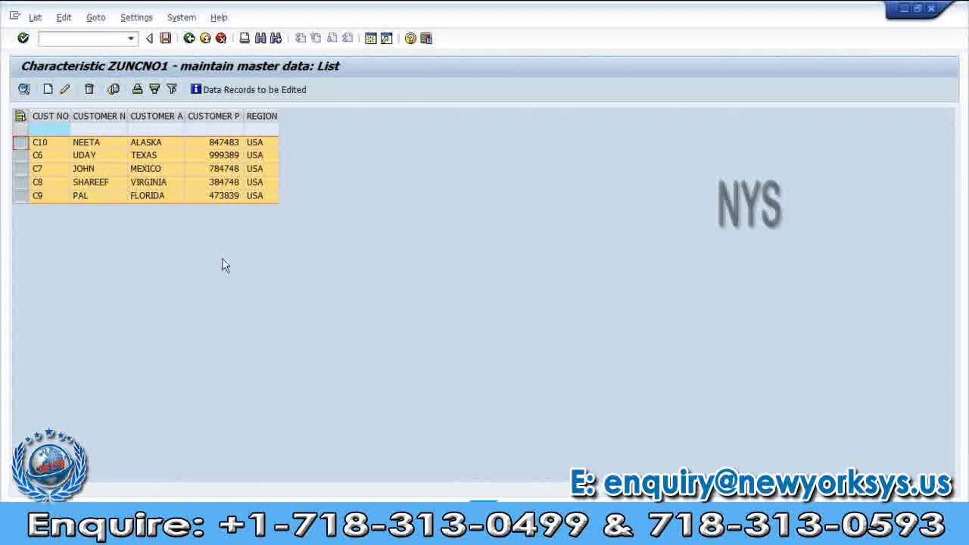
{"action": "left_click", "coordinate": [254, 116]}
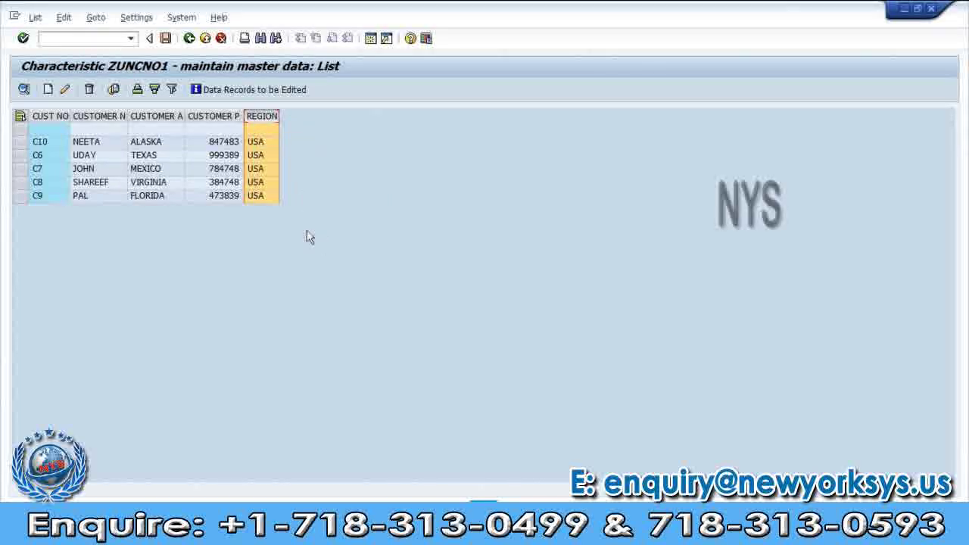
{"action": "left_click", "coordinate": [260, 144]}
{"action": "left_click", "coordinate": [261, 156]}
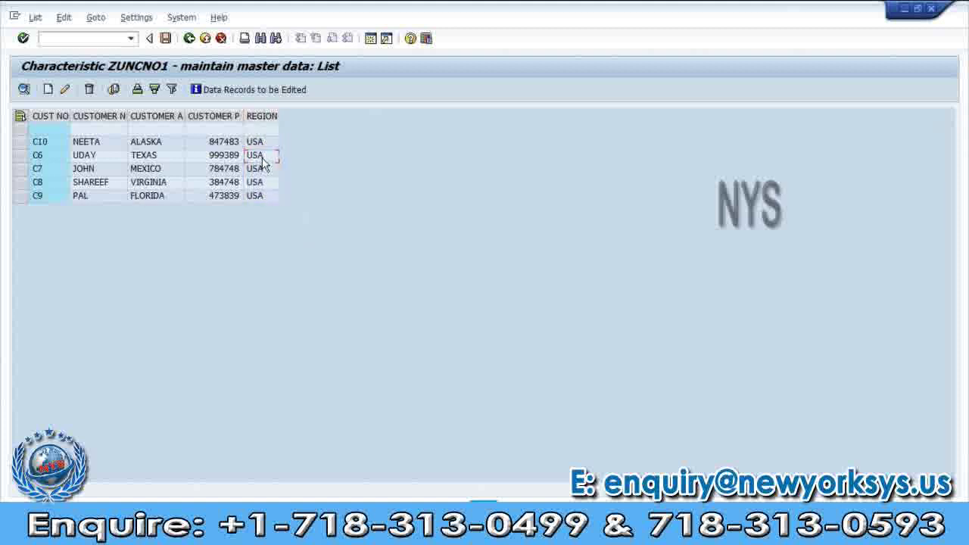
{"action": "left_click", "coordinate": [262, 196]}
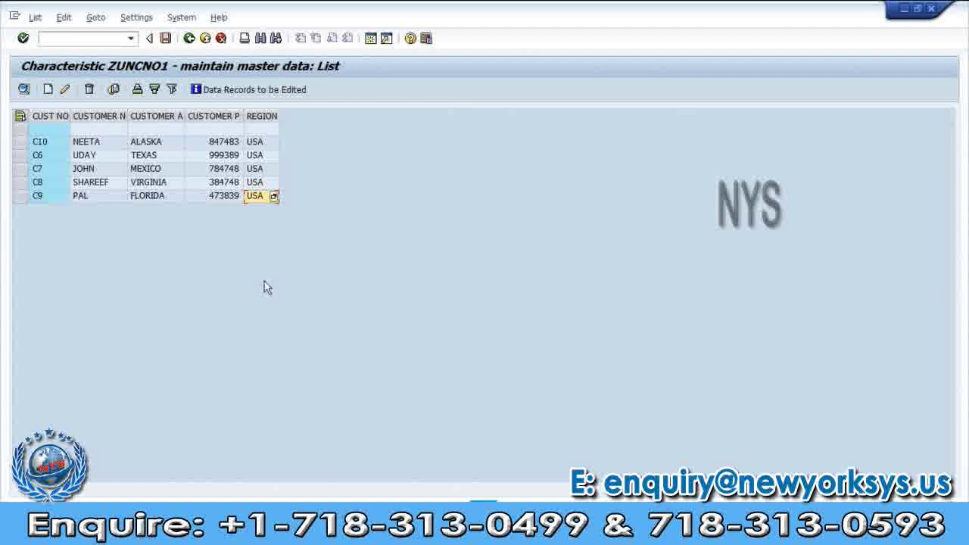
{"action": "left_click", "coordinate": [264, 116]}
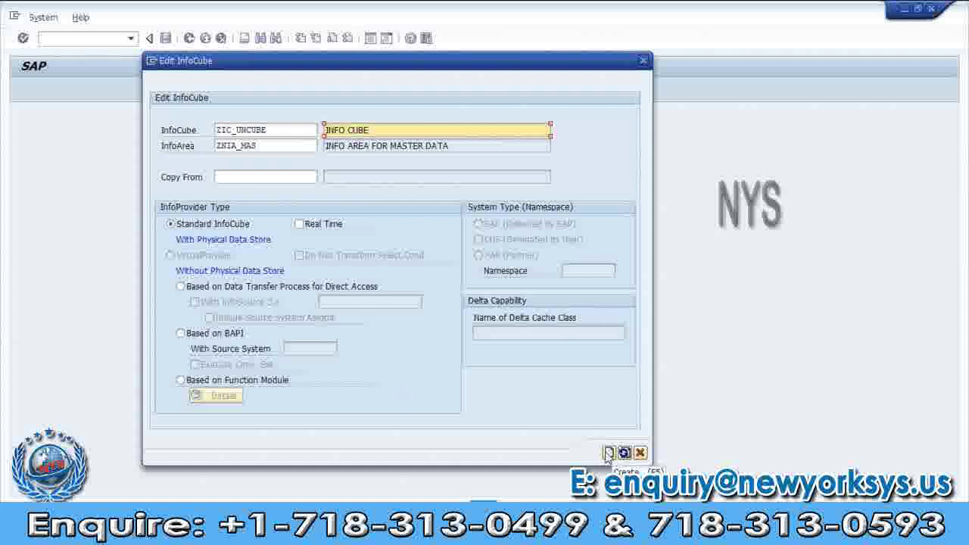
Step: Try to create the InfoCube ZIC_UNCUBE with the description INFO CUBE in InfoArea ZNIA_MAS
{"action": "left_click", "coordinate": [608, 453]}
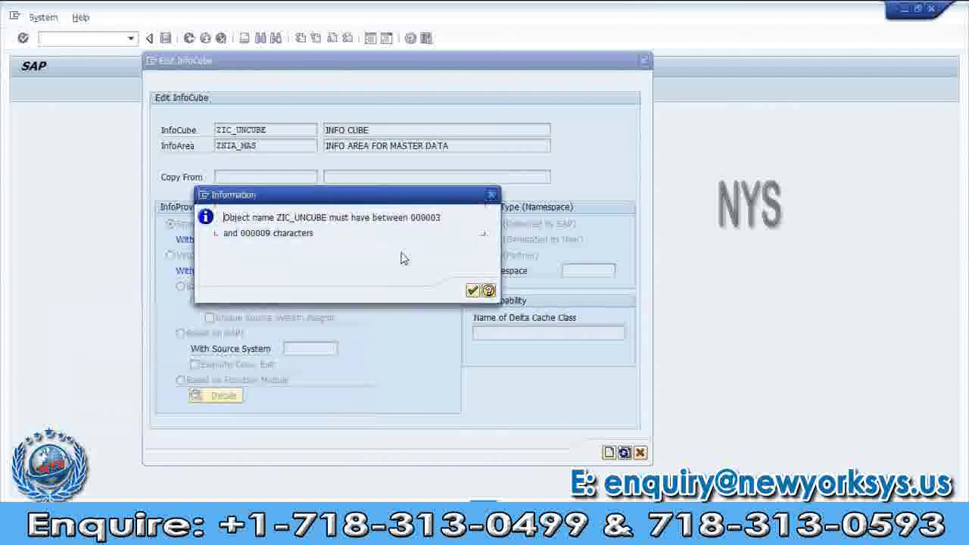
{"action": "double_click", "coordinate": [420, 218]}
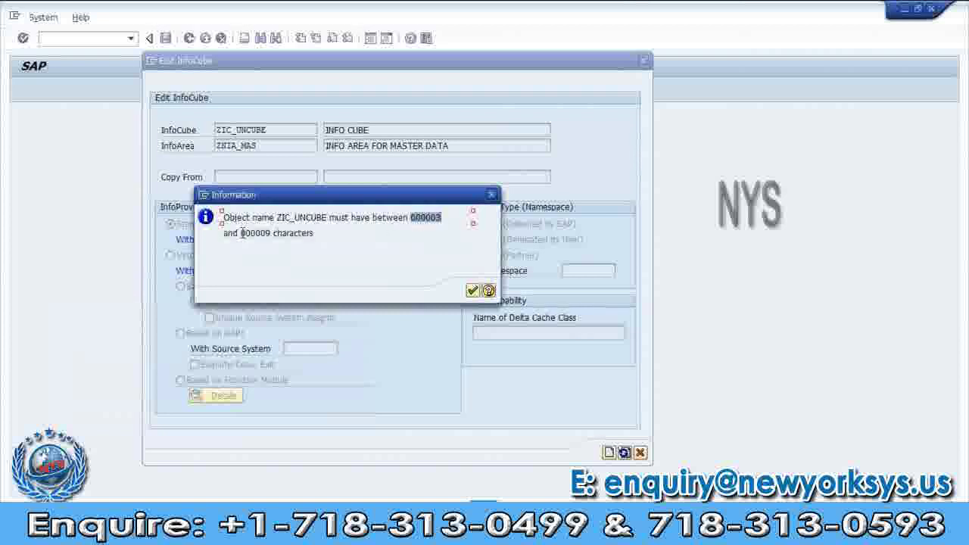
{"action": "left_click_drag", "start_coordinate": [242, 233], "coordinate": [274, 233]}
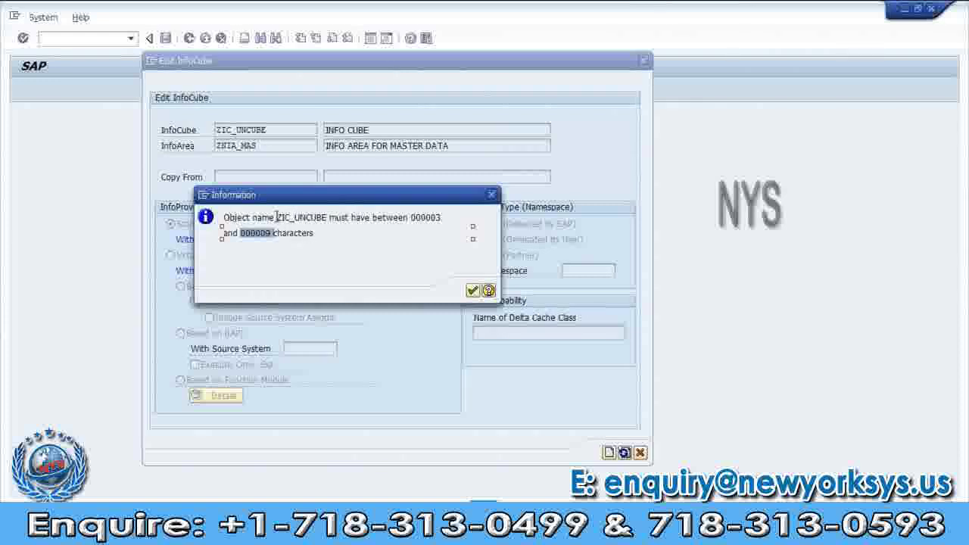
{"action": "left_click_drag", "start_coordinate": [277, 217], "coordinate": [327, 218]}
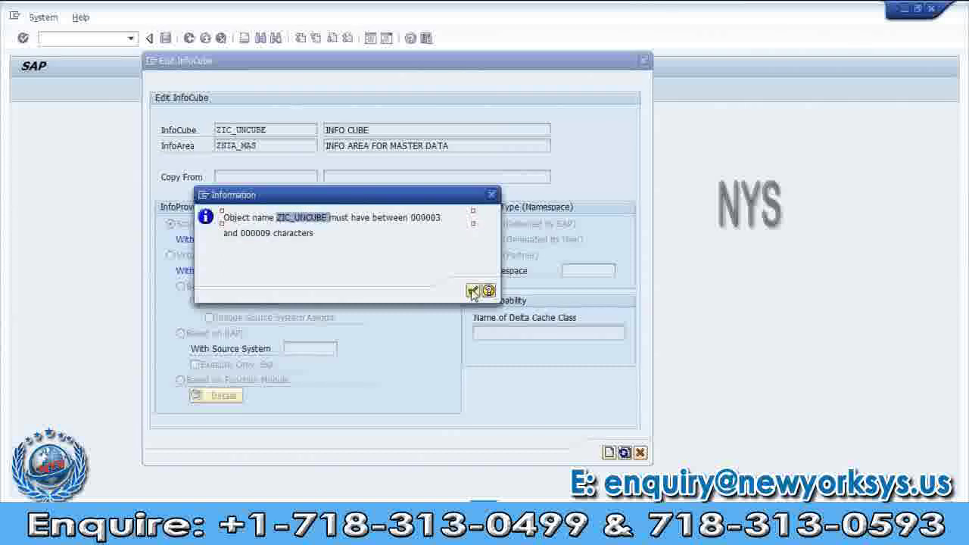
{"action": "left_click", "coordinate": [473, 292]}
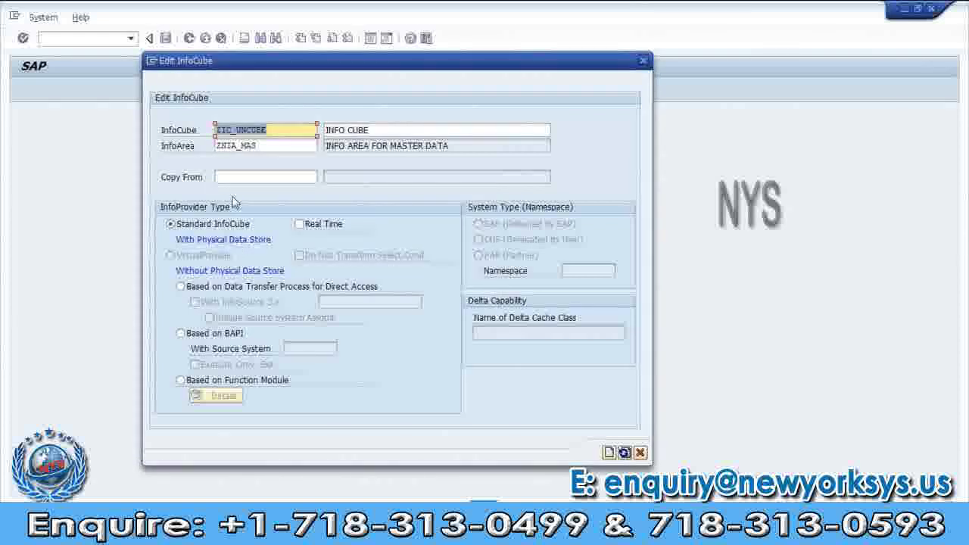
Step: Shorten the InfoCube's technical name to ZIC_UNCUB, create it as a standard InfoCube, and hide the navigation tree in its editor
{"action": "key", "text": "BackSpace"}
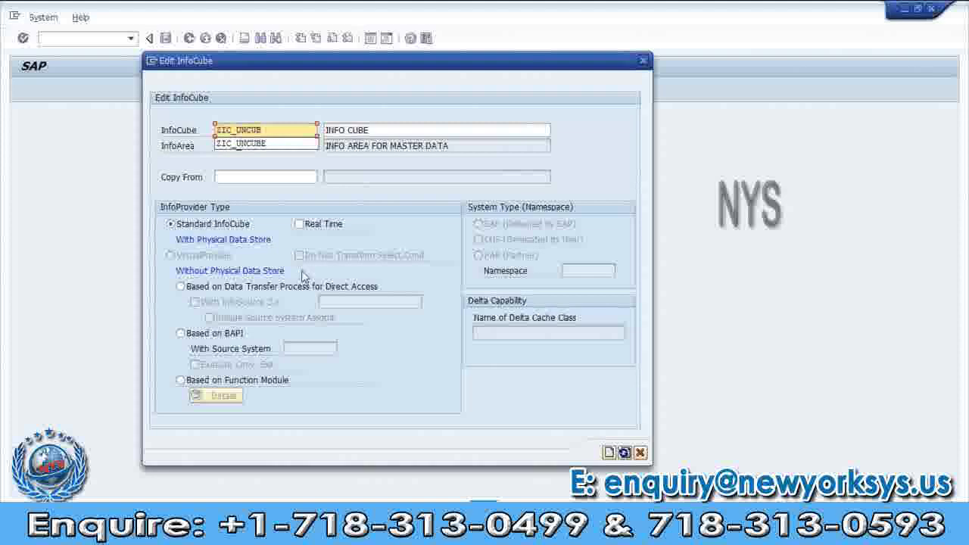
{"action": "key", "text": "Return"}
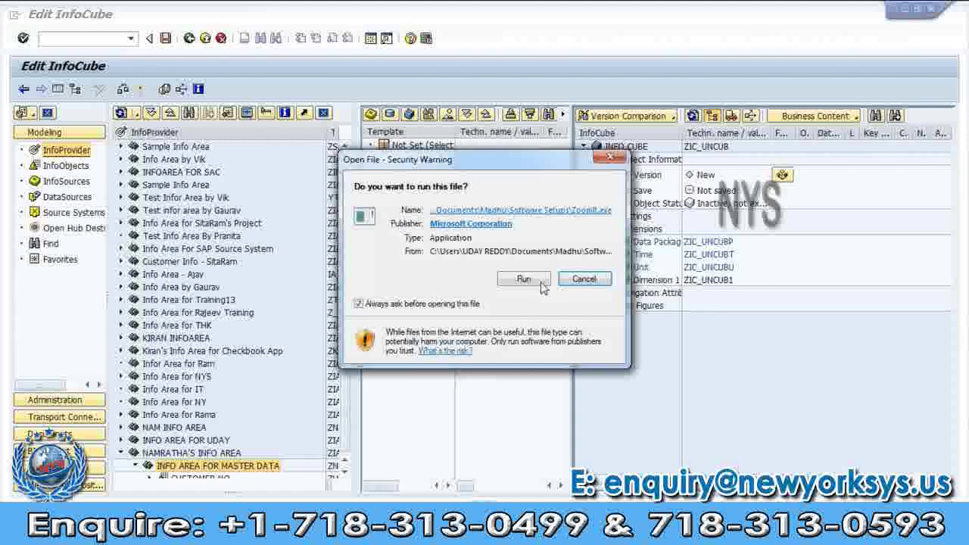
{"action": "left_click", "coordinate": [542, 286]}
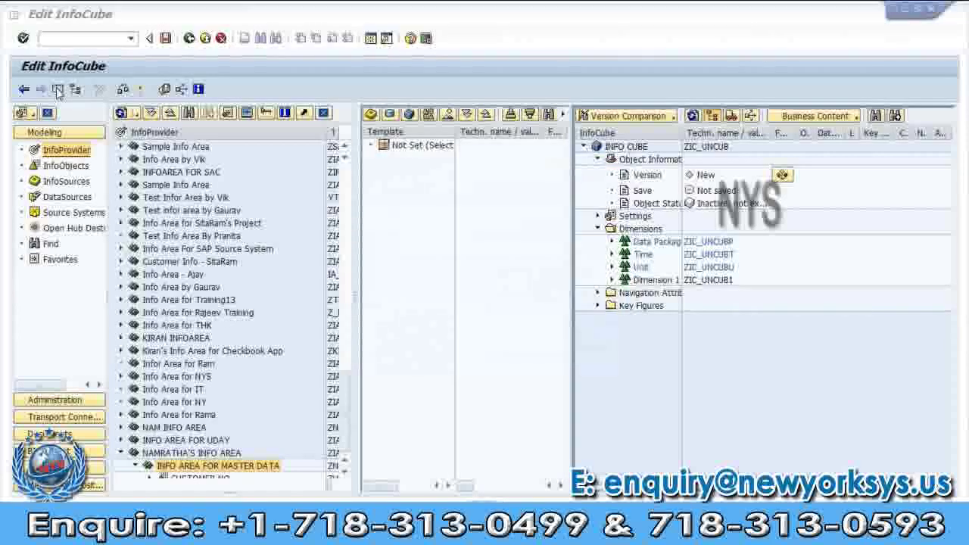
{"action": "left_click", "coordinate": [58, 90]}
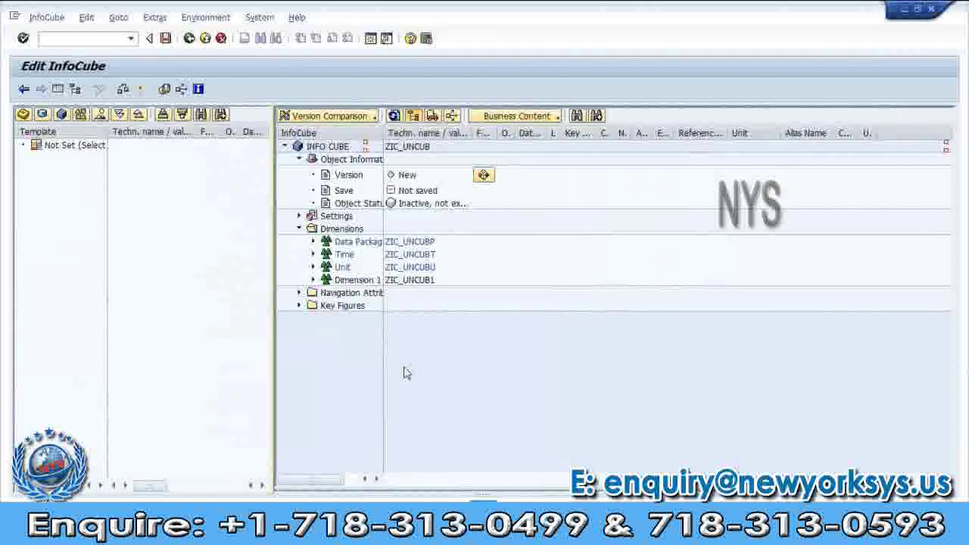
Step: Examine the new InfoCube's Data Package, Time, Unit and Dimension 1 entries, their technical names, and the Key Figures folder
{"action": "left_click", "coordinate": [343, 306]}
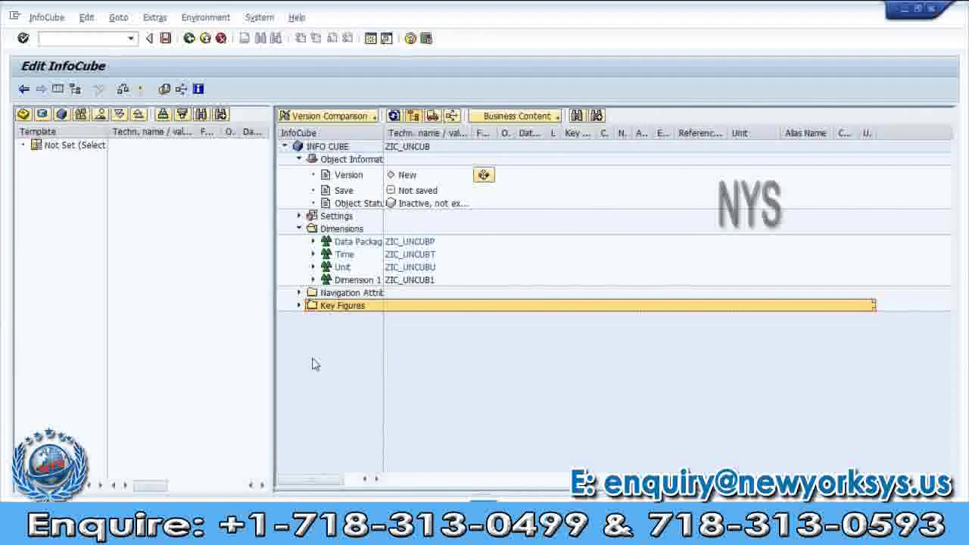
{"action": "left_click", "coordinate": [352, 280]}
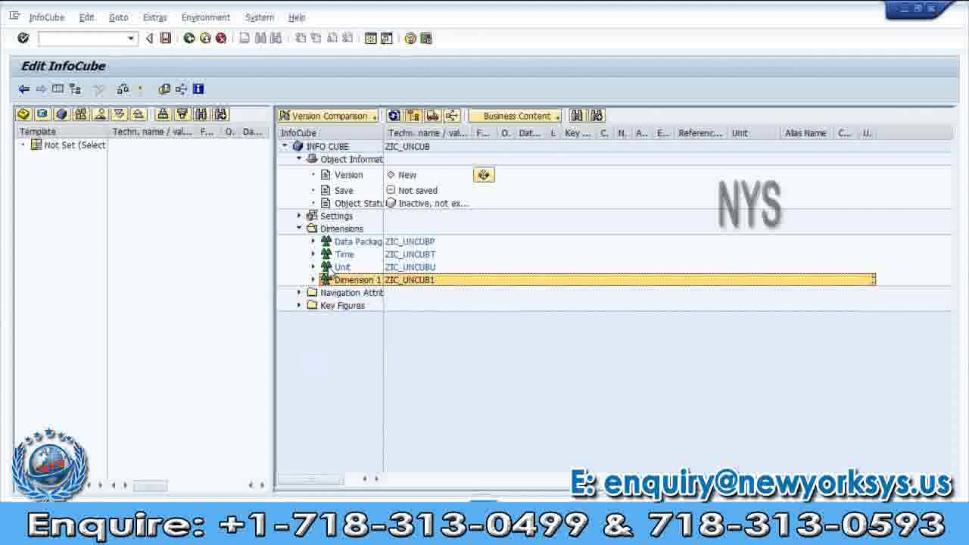
{"action": "left_click", "coordinate": [333, 267]}
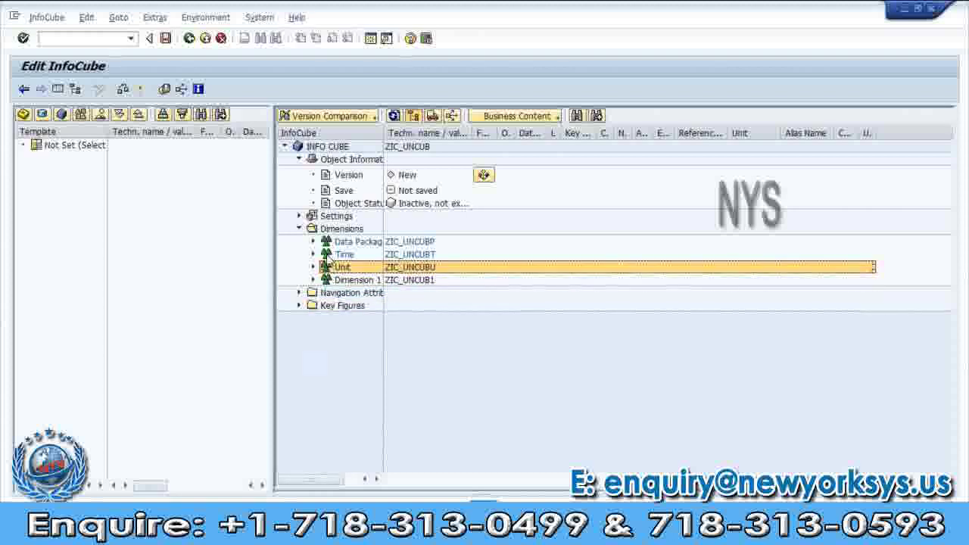
{"action": "left_click", "coordinate": [330, 255]}
{"action": "left_click", "coordinate": [334, 242]}
{"action": "left_click", "coordinate": [331, 255]}
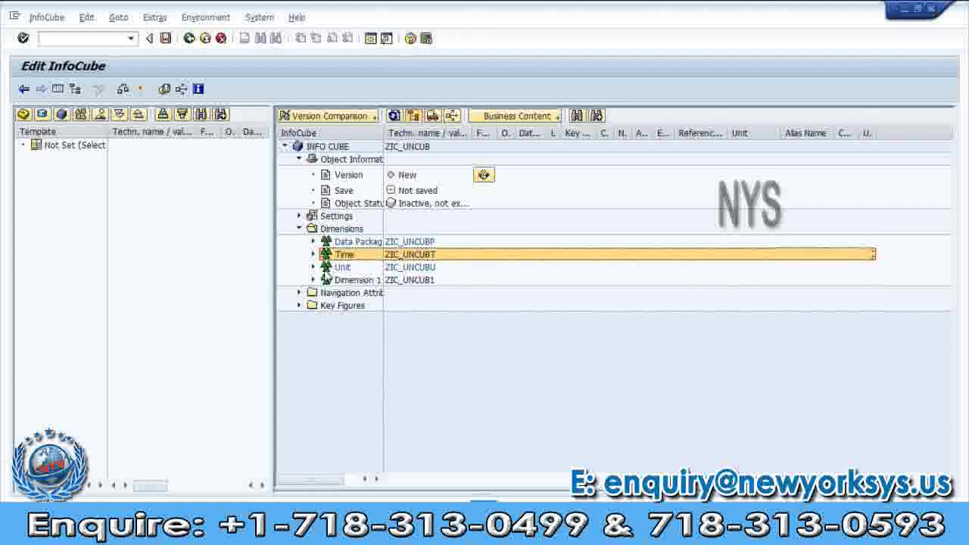
{"action": "left_click", "coordinate": [333, 267]}
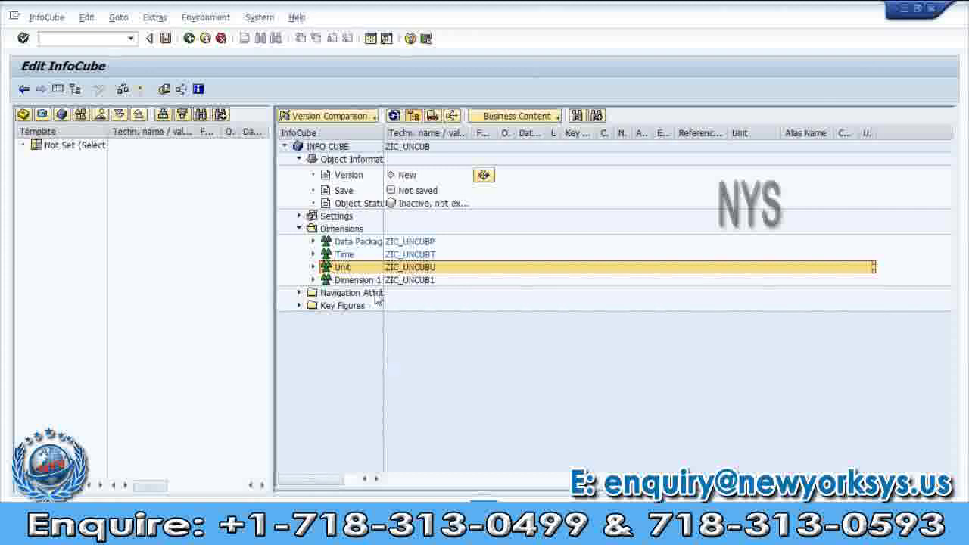
{"action": "left_click", "coordinate": [359, 245]}
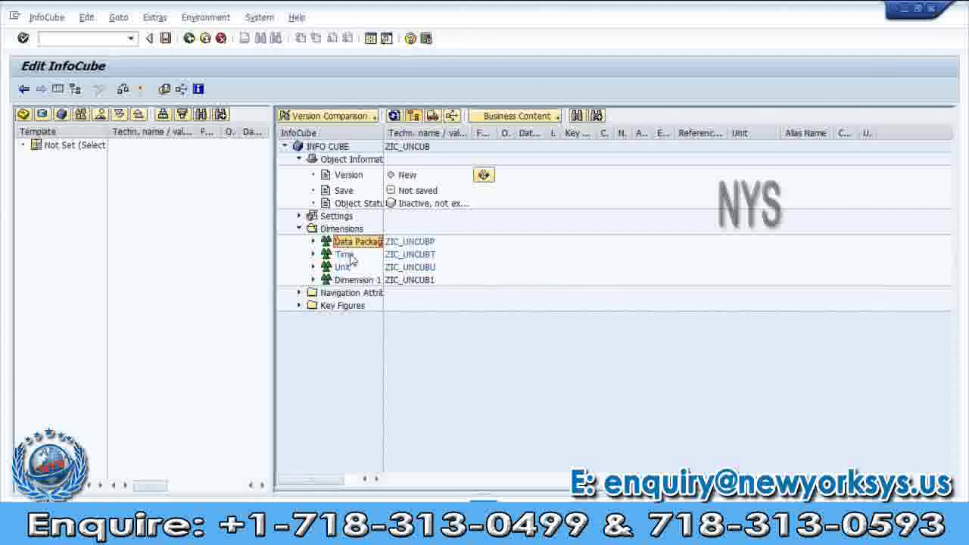
{"action": "left_click", "coordinate": [351, 256]}
{"action": "left_click", "coordinate": [343, 268]}
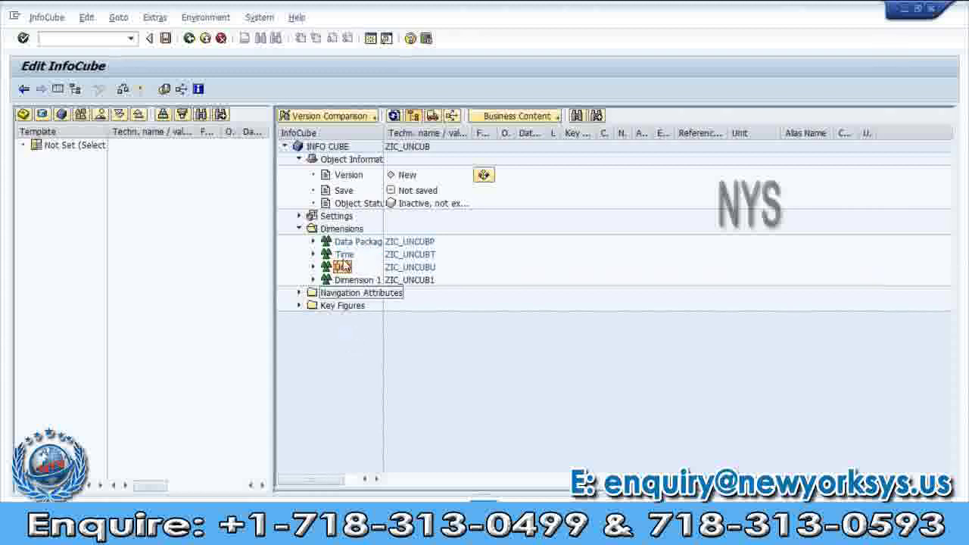
{"action": "key", "text": "Up"}
{"action": "key", "text": "Up"}
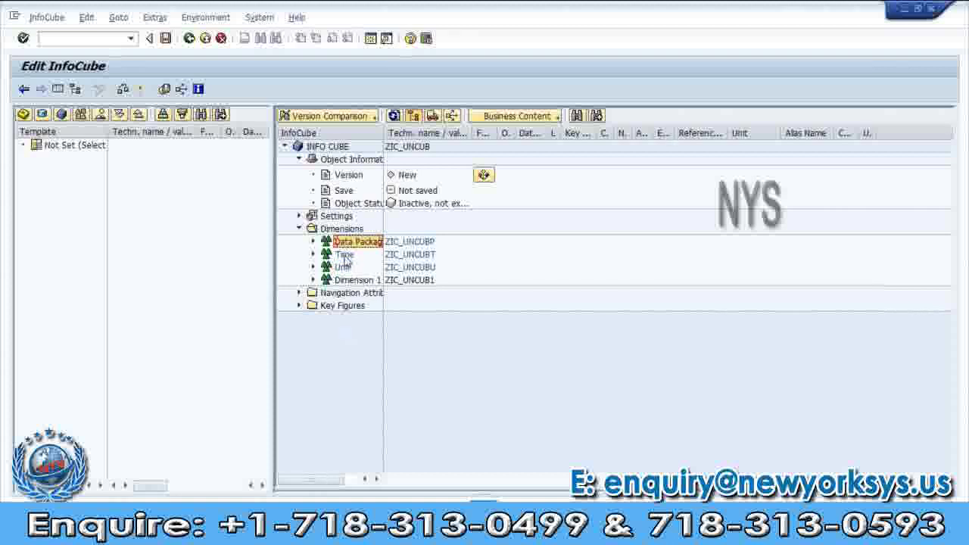
{"action": "key", "text": "Down"}
{"action": "key", "text": "Down"}
{"action": "key", "text": "Down"}
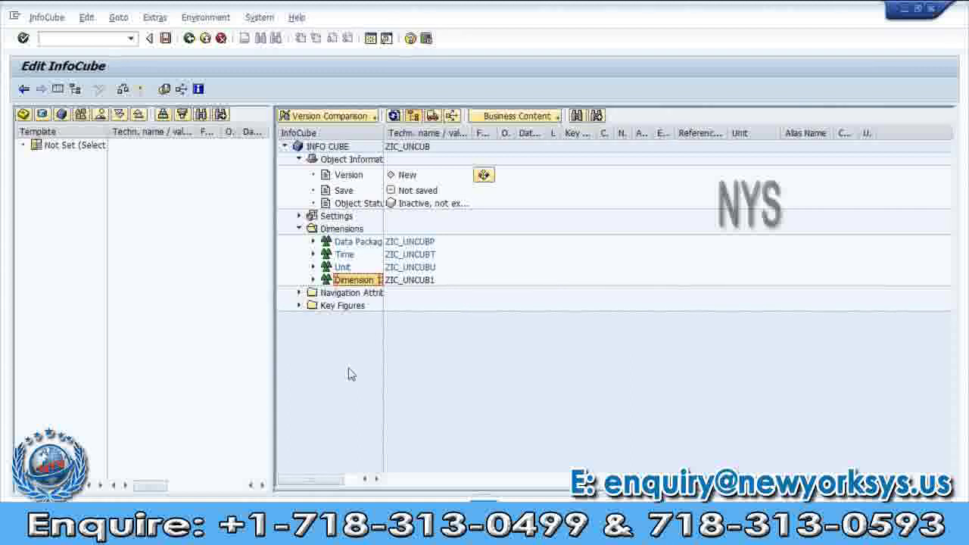
{"action": "left_click", "coordinate": [415, 280]}
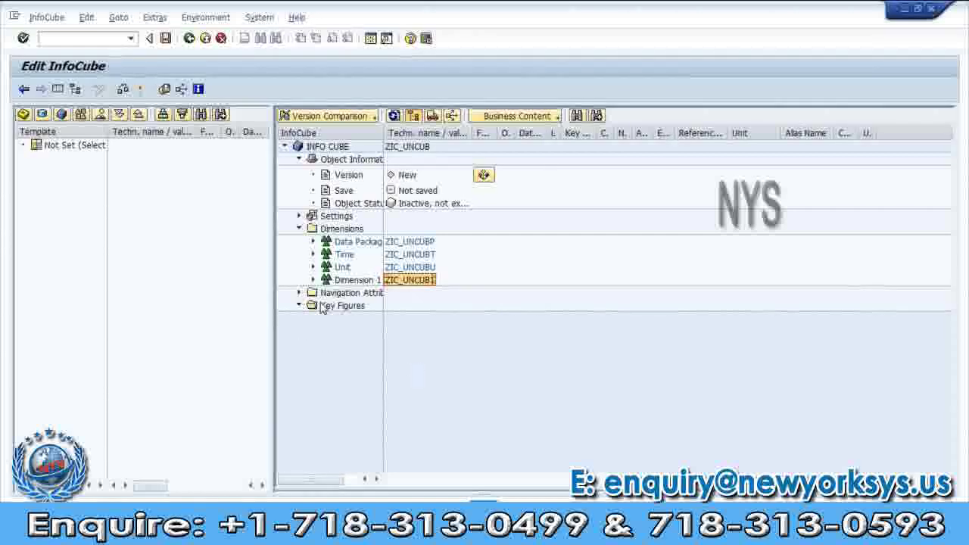
{"action": "double_click", "coordinate": [323, 305]}
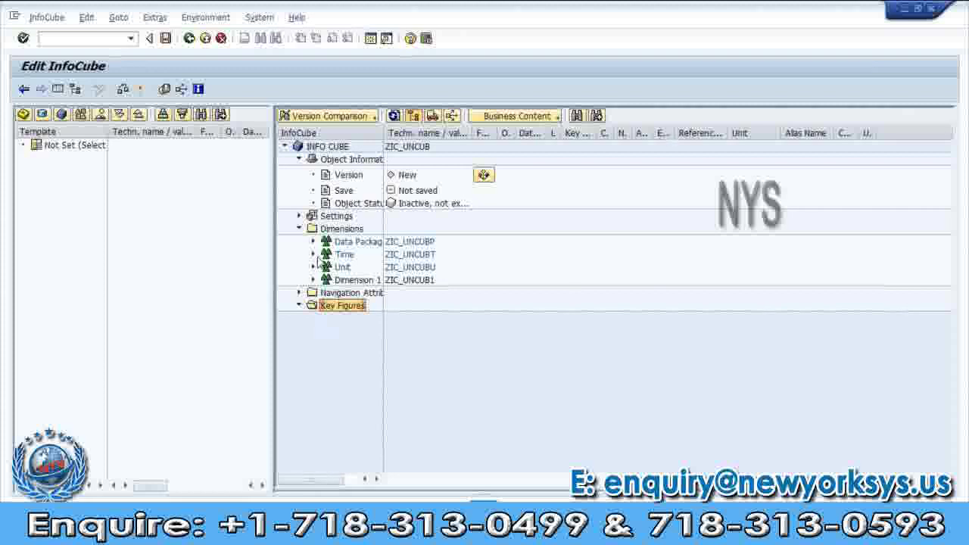
{"action": "left_click", "coordinate": [345, 254]}
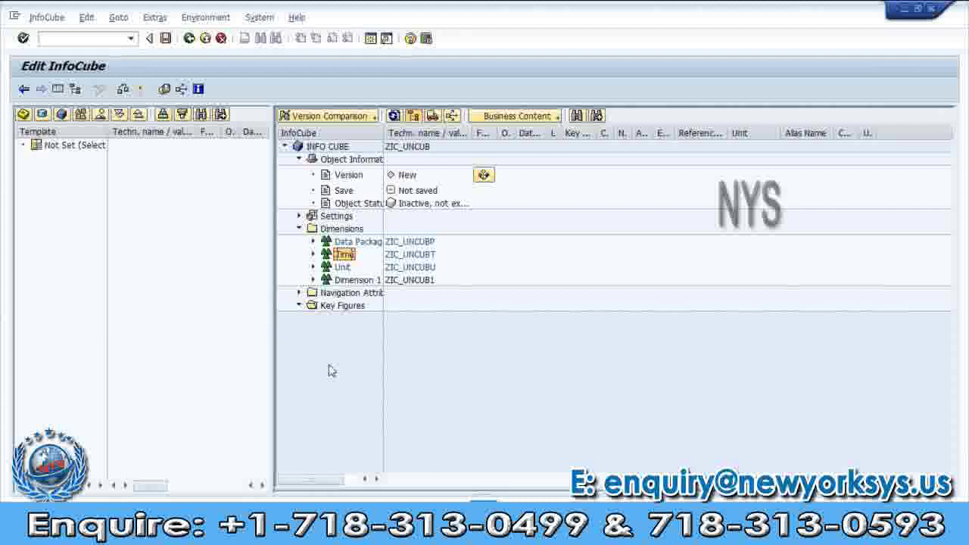
{"action": "left_click", "coordinate": [333, 307]}
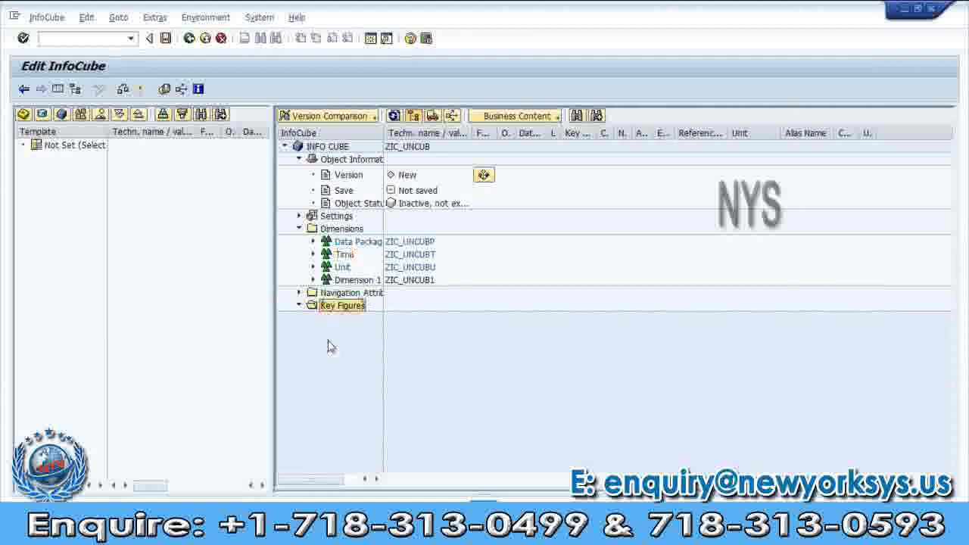
{"action": "left_click", "coordinate": [345, 280]}
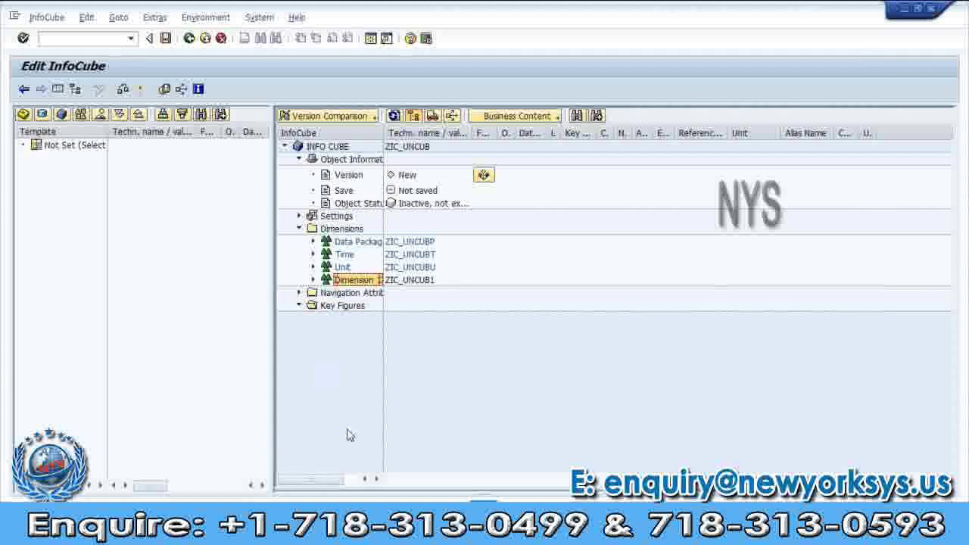
{"action": "left_click", "coordinate": [417, 280]}
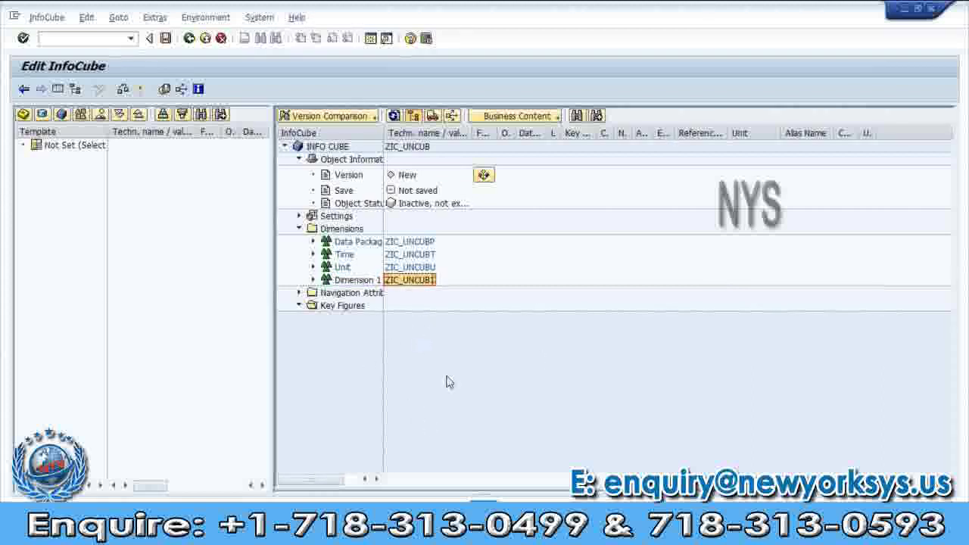
{"action": "left_click", "coordinate": [364, 281]}
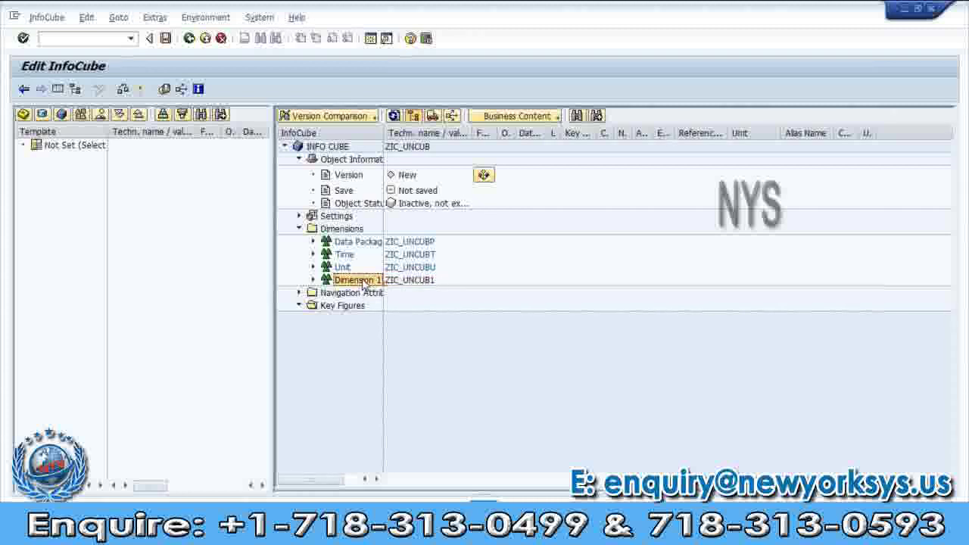
Step: Create Dimension 2 and Dimension 3 under the InfoCube's Dimensions folder, accepting the proposed descriptions
{"action": "left_click", "coordinate": [342, 230]}
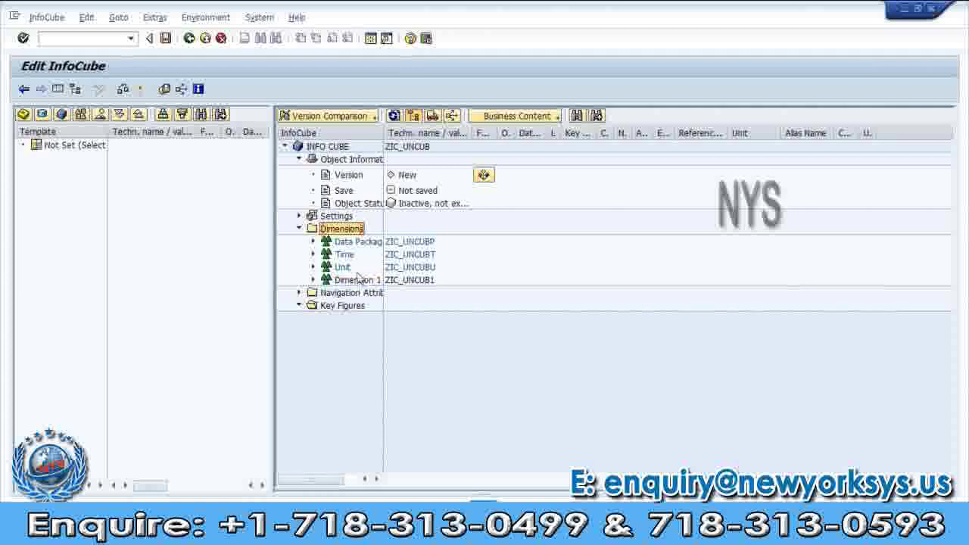
{"action": "right_click", "coordinate": [350, 232]}
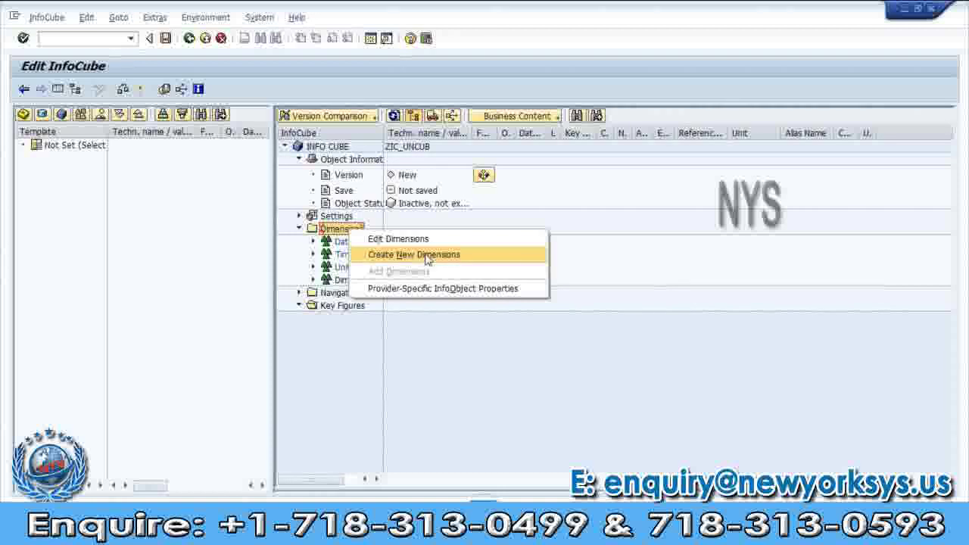
{"action": "left_click", "coordinate": [428, 259]}
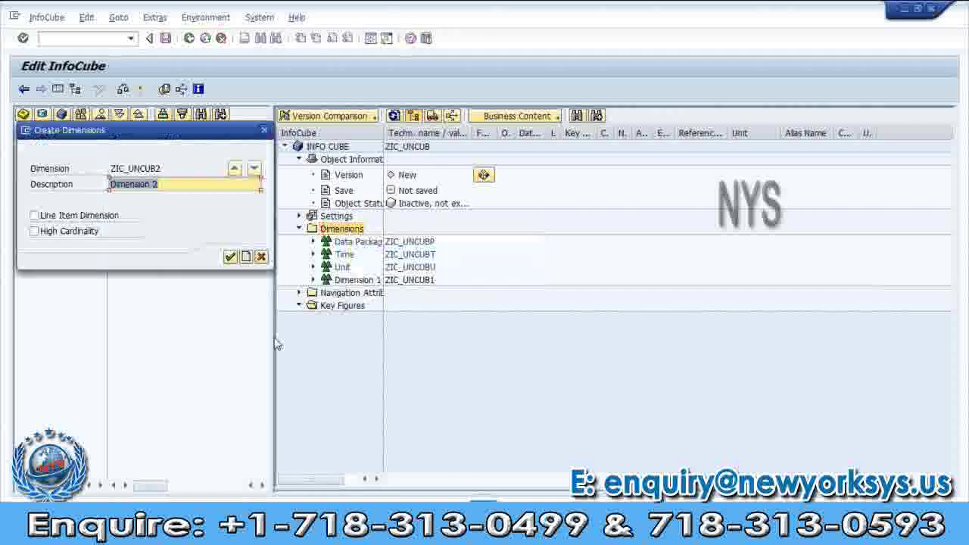
{"action": "left_click", "coordinate": [232, 259]}
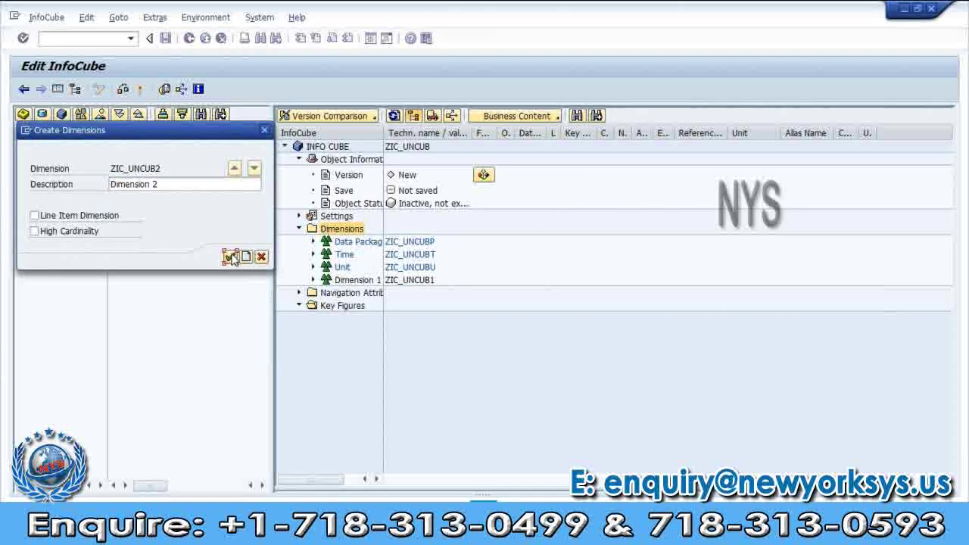
{"action": "left_click", "coordinate": [232, 258]}
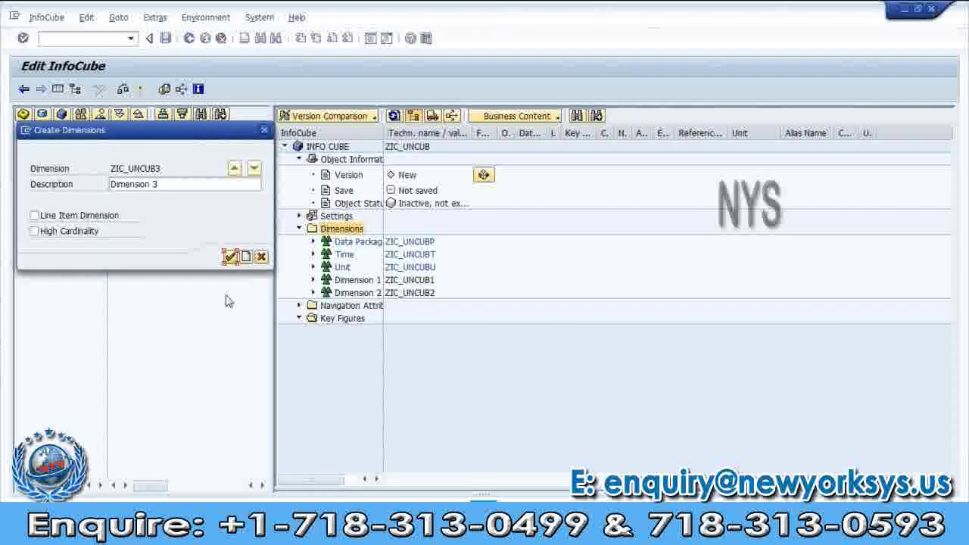
{"action": "left_click", "coordinate": [230, 256]}
Step: Create Dimension 4, Dimension 5 and Dimension 6 in the InfoCube with their proposed descriptions
{"action": "right_click", "coordinate": [341, 229]}
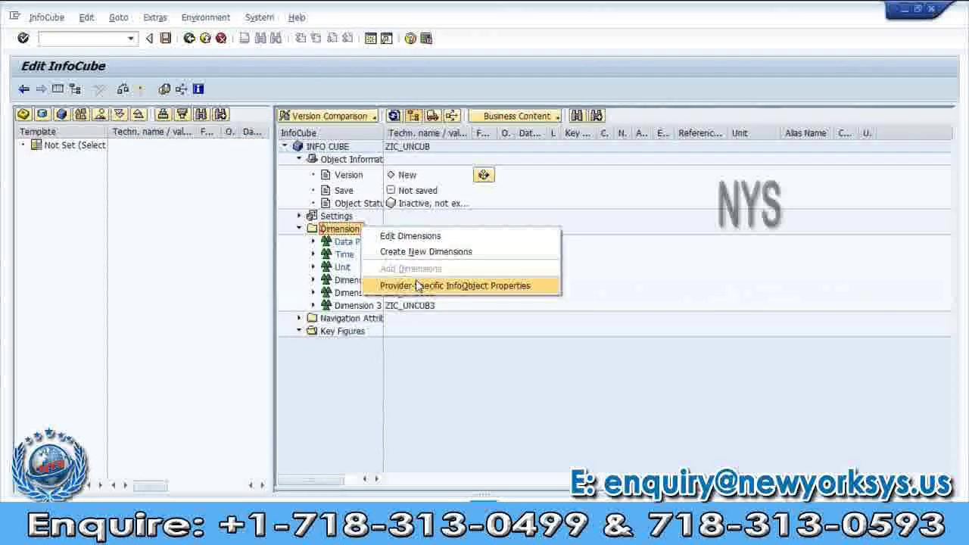
{"action": "left_click", "coordinate": [420, 250]}
{"action": "key", "text": "Return"}
{"action": "right_click", "coordinate": [356, 231]}
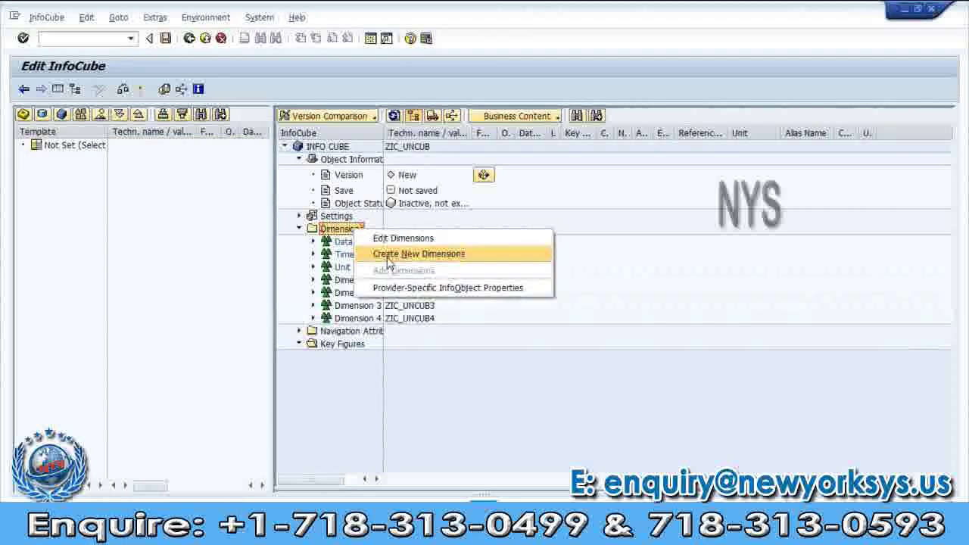
{"action": "left_click", "coordinate": [388, 256]}
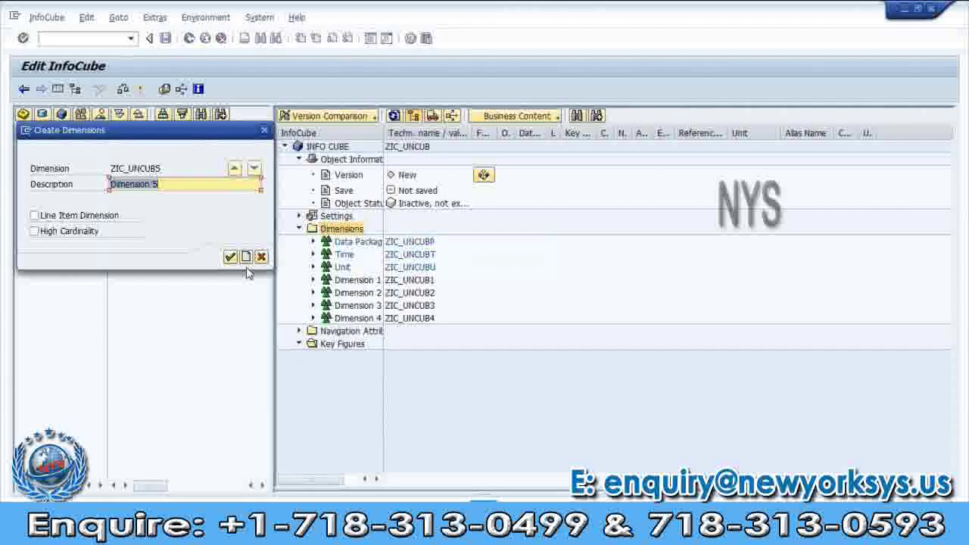
{"action": "key", "text": "Return"}
{"action": "right_click", "coordinate": [356, 230]}
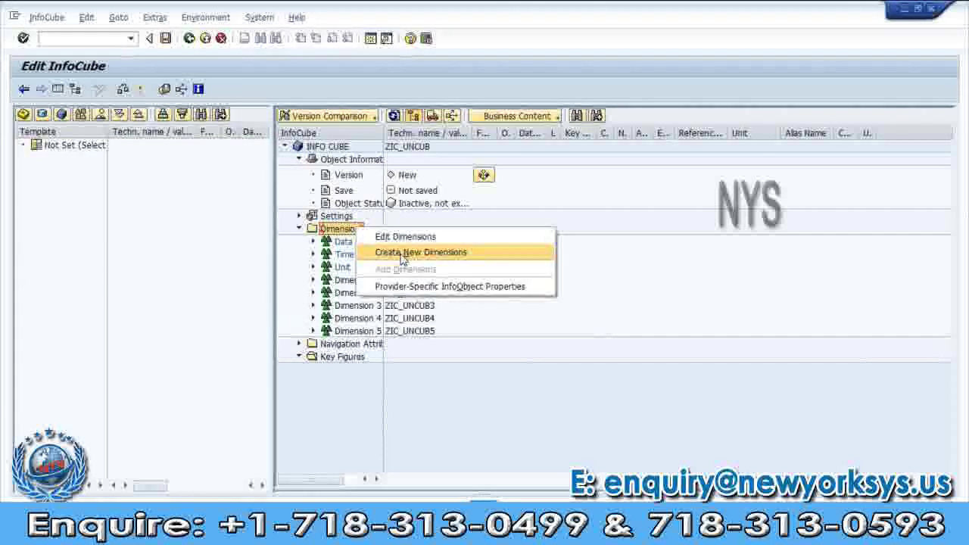
{"action": "left_click", "coordinate": [388, 256]}
{"action": "key", "text": "Return"}
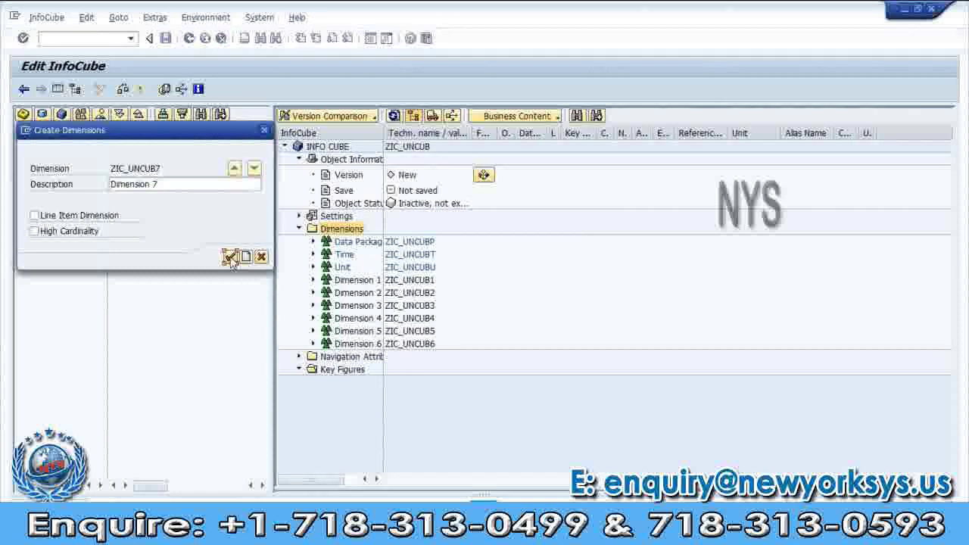
Step: Add Dimension 7, Dimension 8 and Dimension 9 to the InfoCube, keeping the proposed descriptions
{"action": "left_click", "coordinate": [231, 258]}
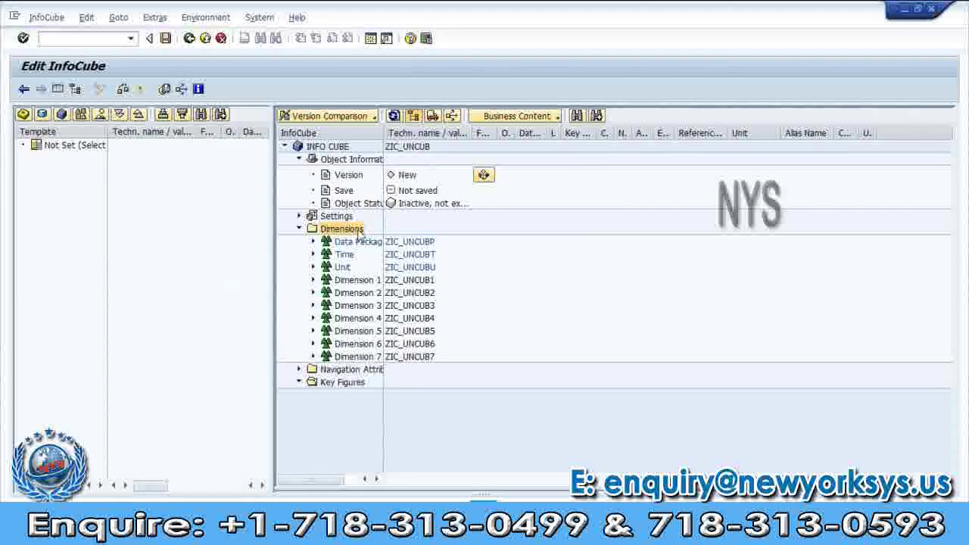
{"action": "right_click", "coordinate": [360, 230]}
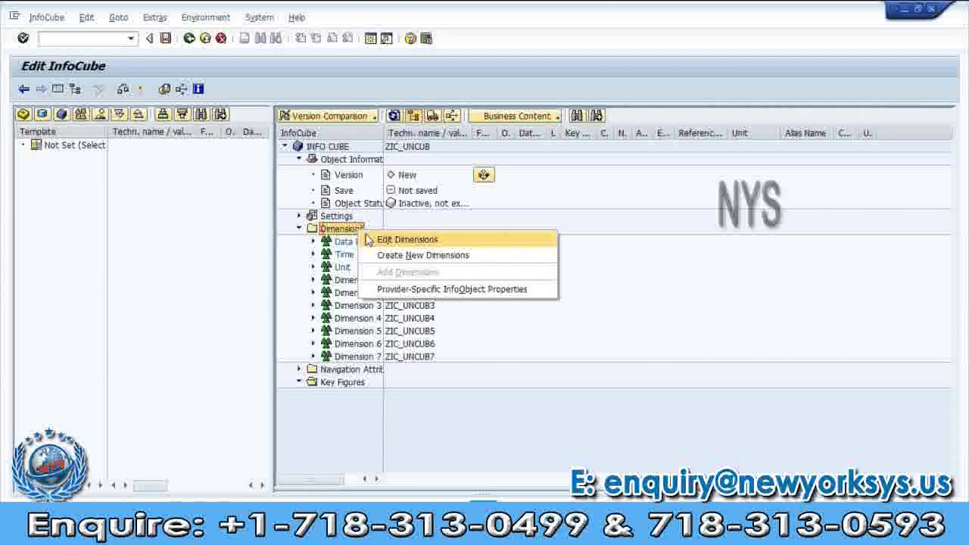
{"action": "left_click", "coordinate": [412, 255]}
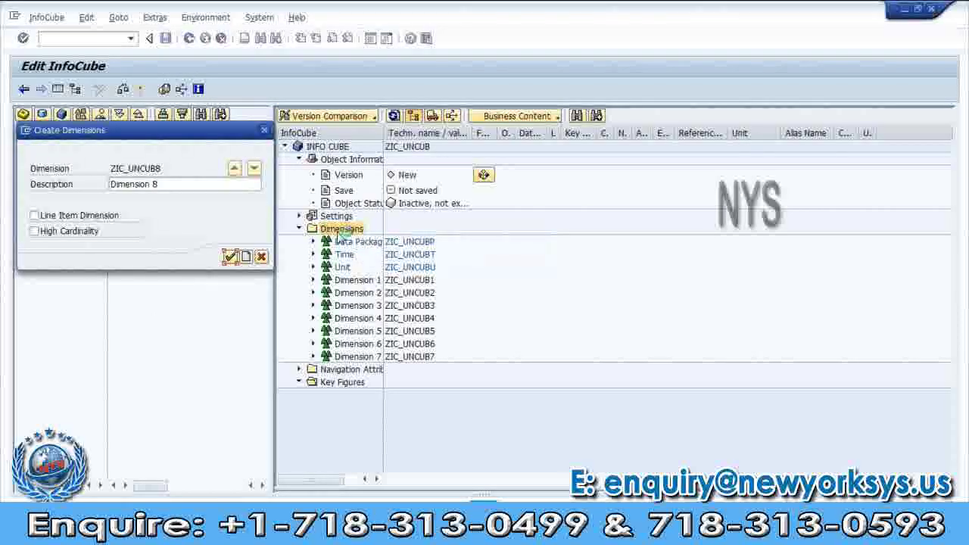
{"action": "key", "text": "Return"}
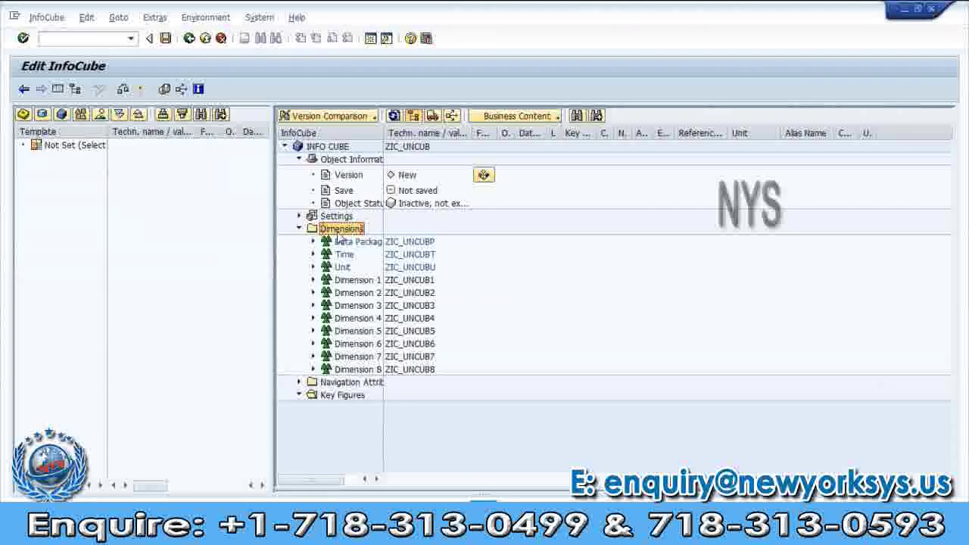
{"action": "right_click", "coordinate": [338, 235]}
{"action": "left_click", "coordinate": [389, 254]}
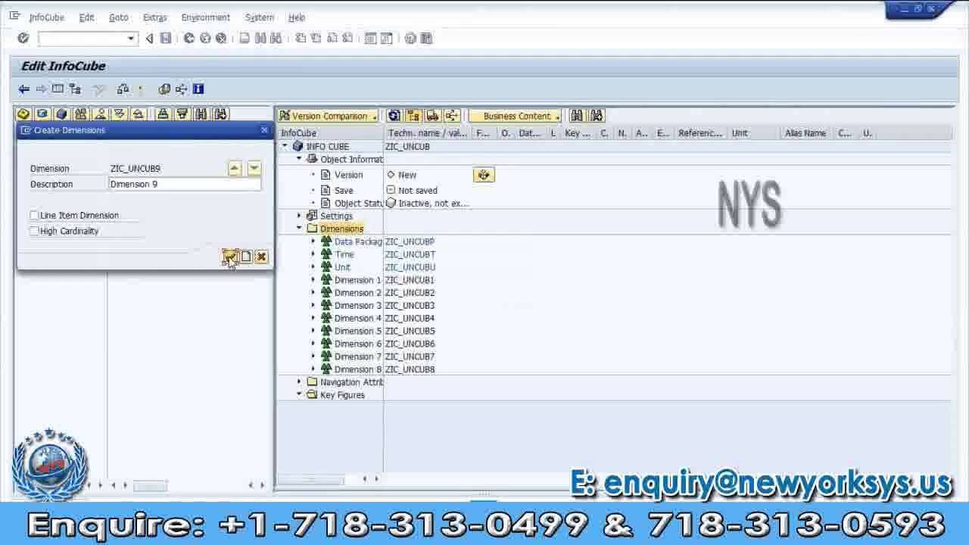
{"action": "left_click", "coordinate": [230, 257]}
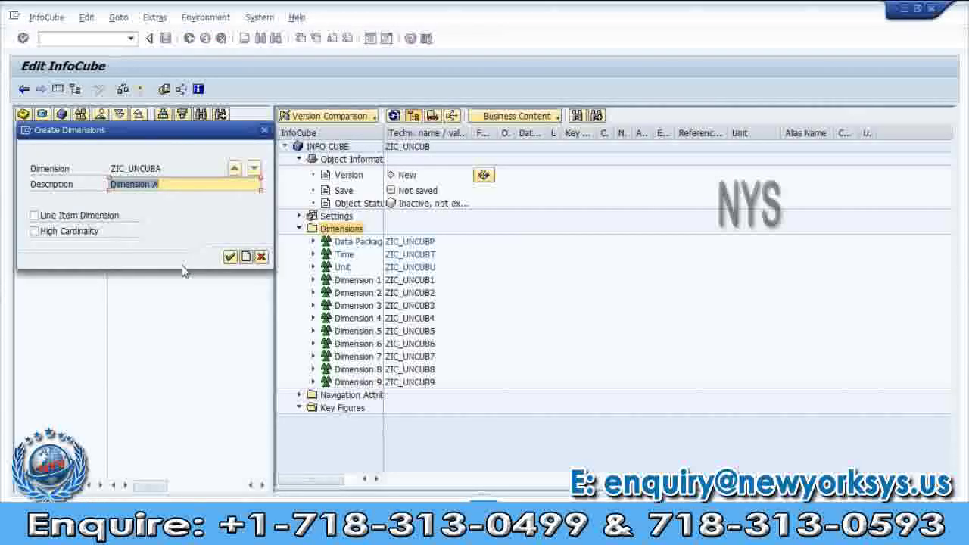
Step: Add Dimension A, Dimension B, Dimension C and Dimension D to the InfoCube with their proposed descriptions
{"action": "left_click", "coordinate": [231, 257]}
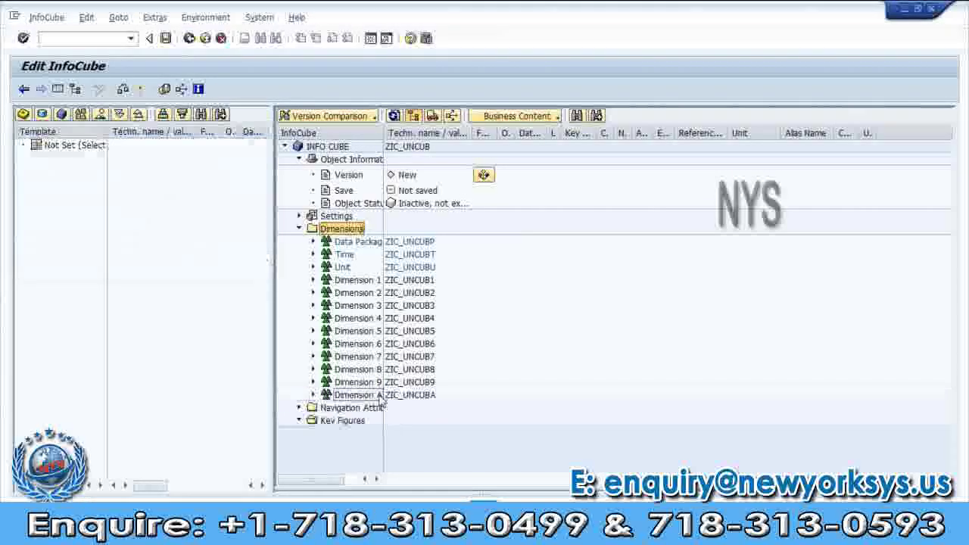
{"action": "right_click", "coordinate": [358, 231]}
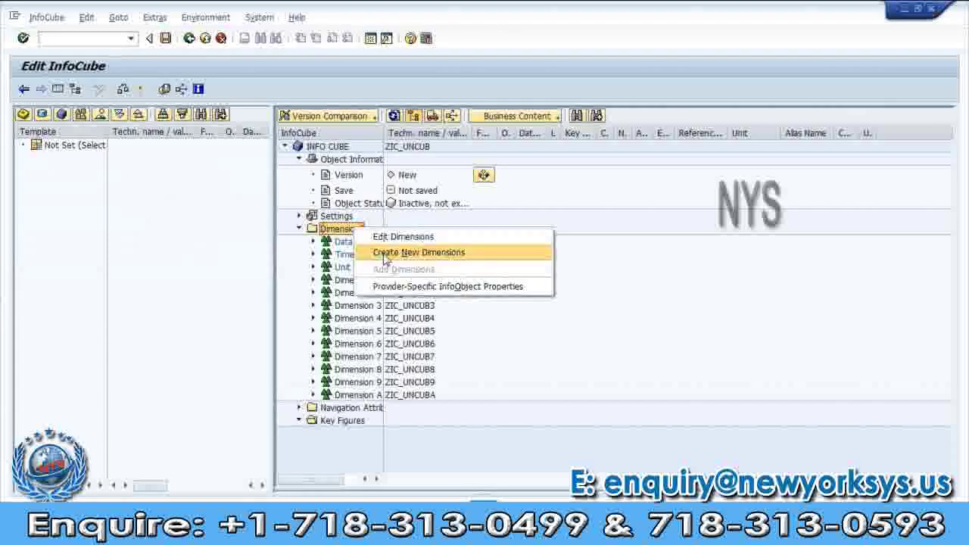
{"action": "left_click", "coordinate": [418, 252]}
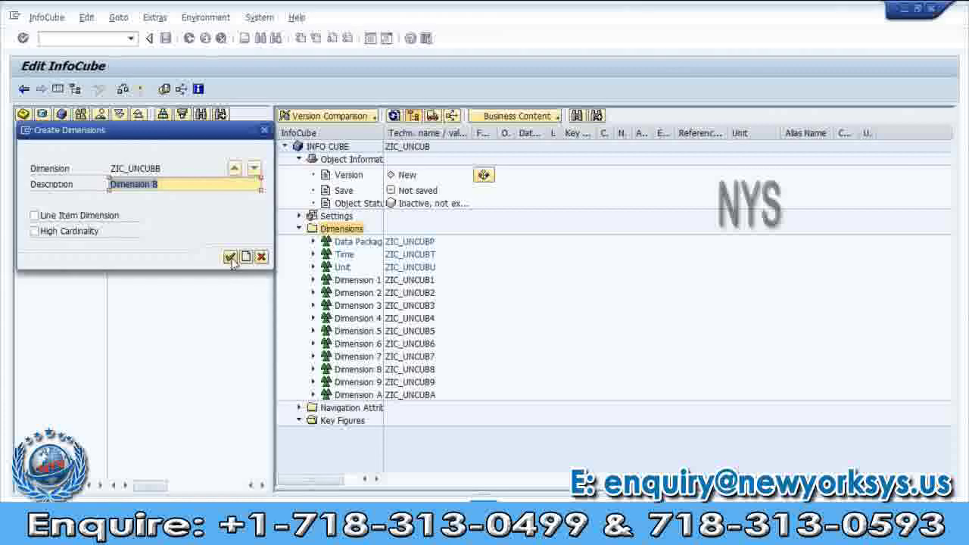
{"action": "left_click", "coordinate": [230, 257]}
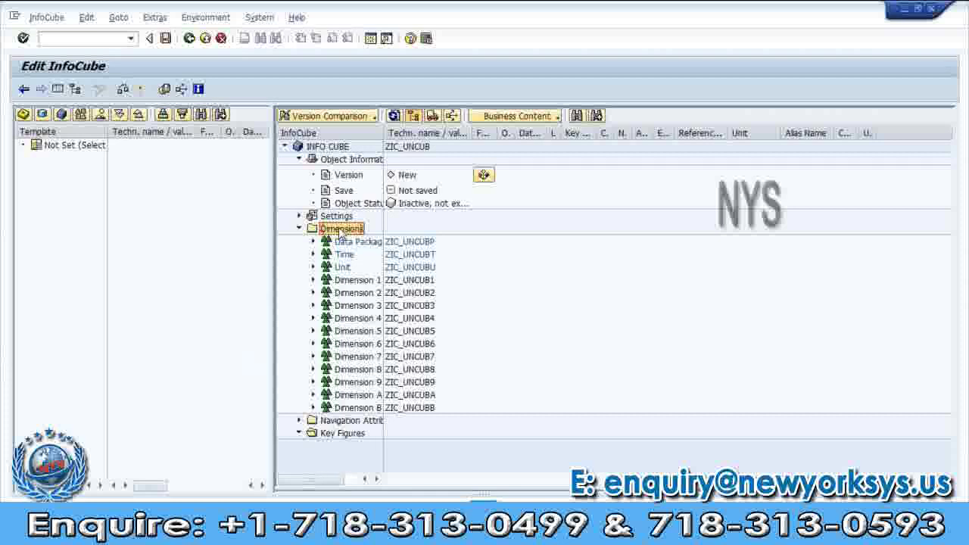
{"action": "right_click", "coordinate": [340, 231]}
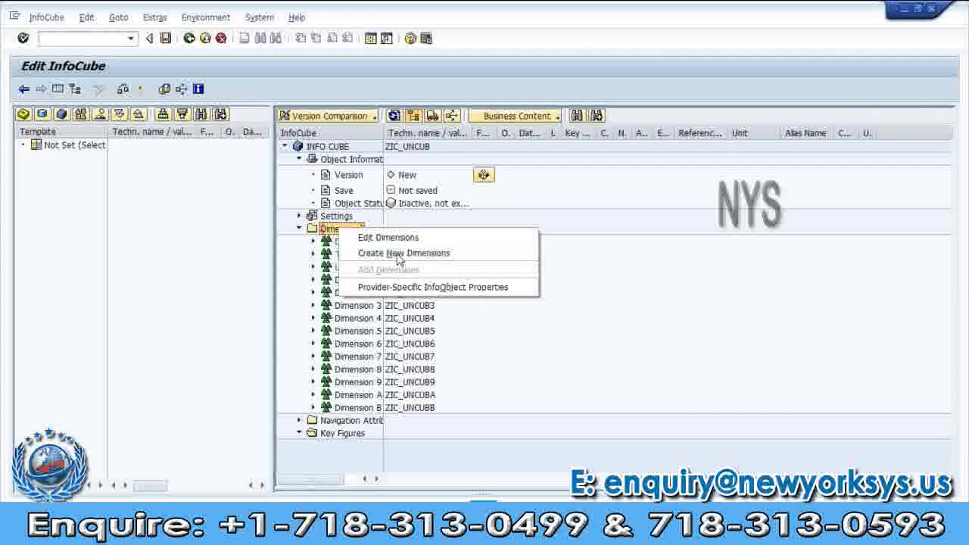
{"action": "left_click", "coordinate": [399, 258]}
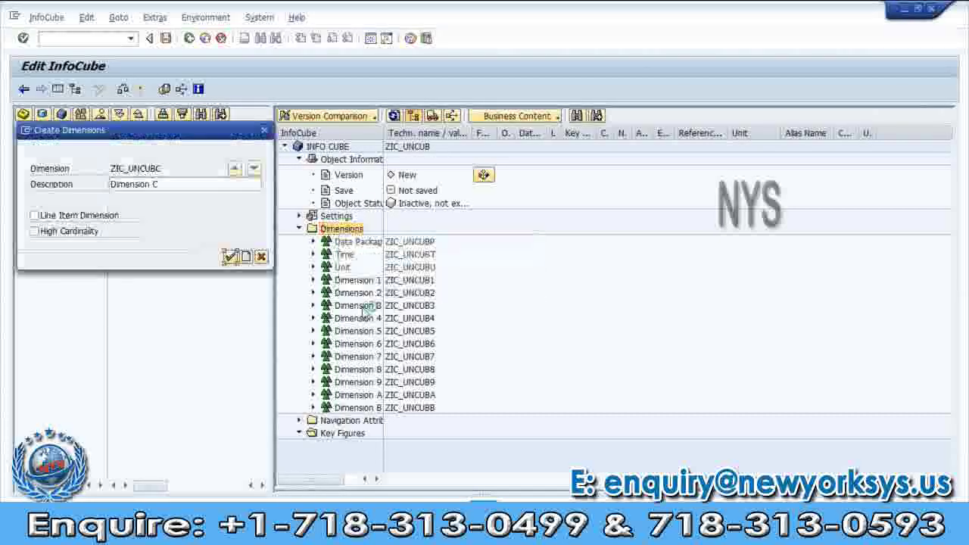
{"action": "key", "text": "Return"}
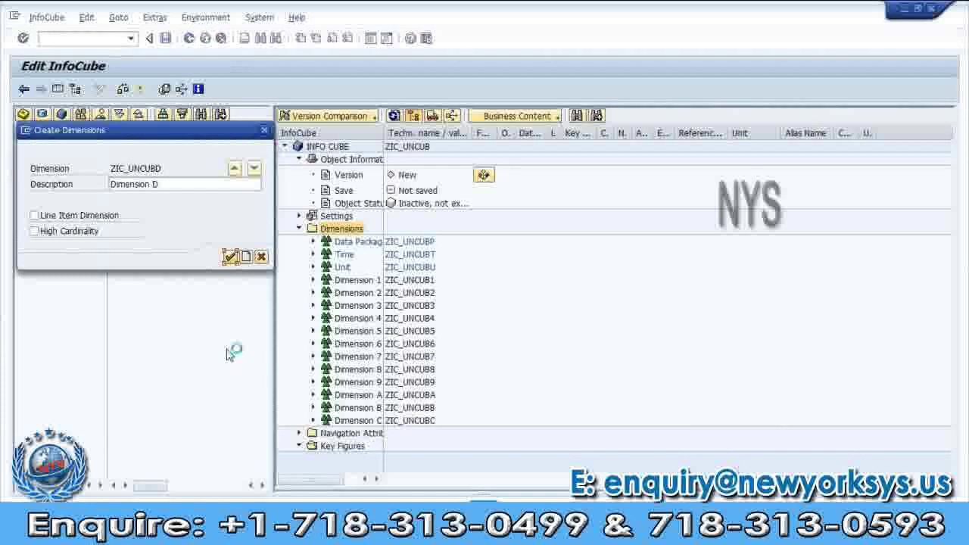
{"action": "key", "text": "Return"}
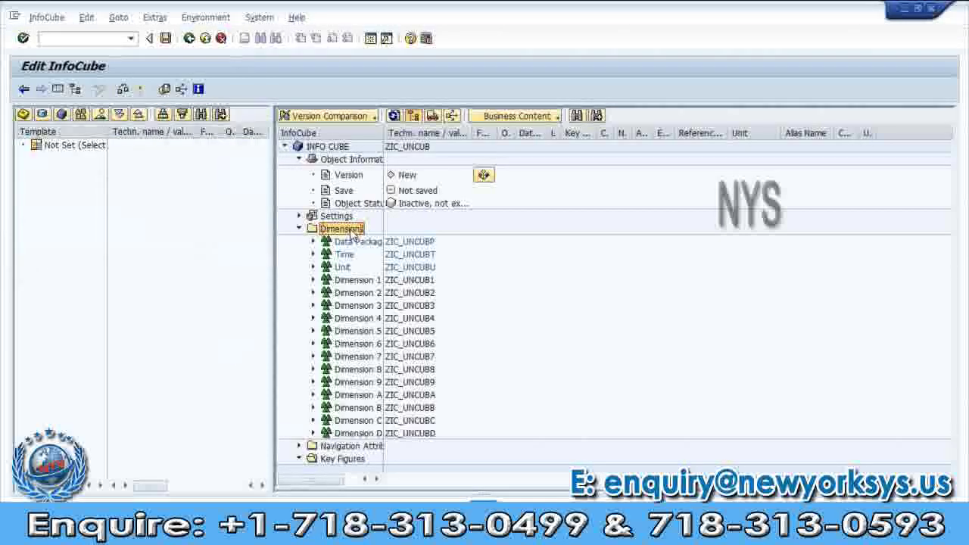
Step: Try to create one more dimension in the InfoCube beyond Dimension D
{"action": "right_click", "coordinate": [350, 232]}
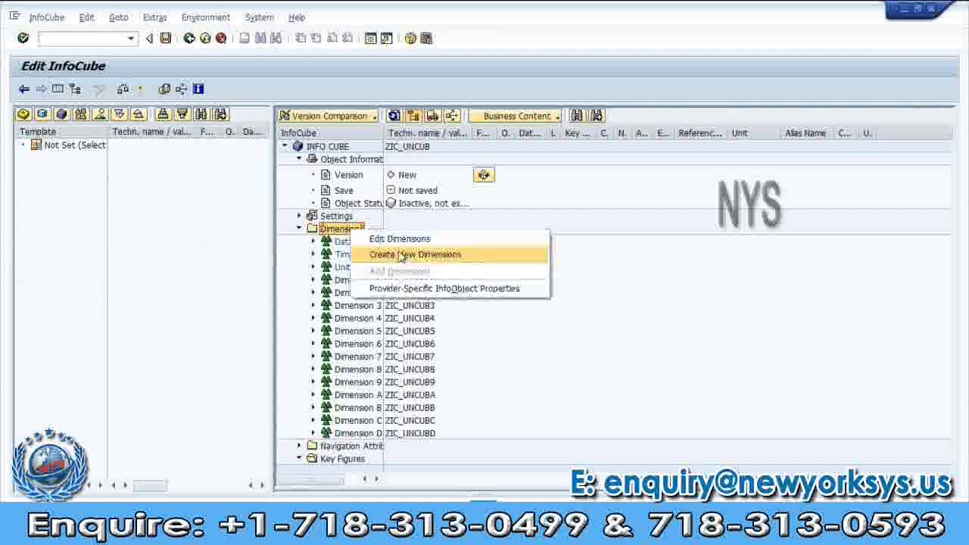
{"action": "left_click", "coordinate": [401, 256]}
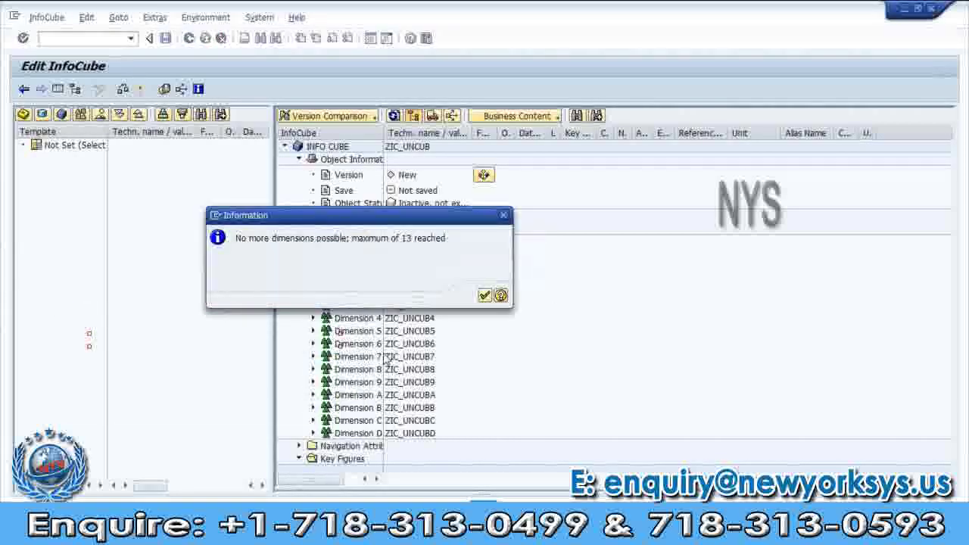
{"action": "key", "text": "Return"}
Step: Remove Dimensions D, C, B, A, 9, 8 and 7 from the InfoCube, one after another from the end of the list
{"action": "left_click", "coordinate": [357, 433]}
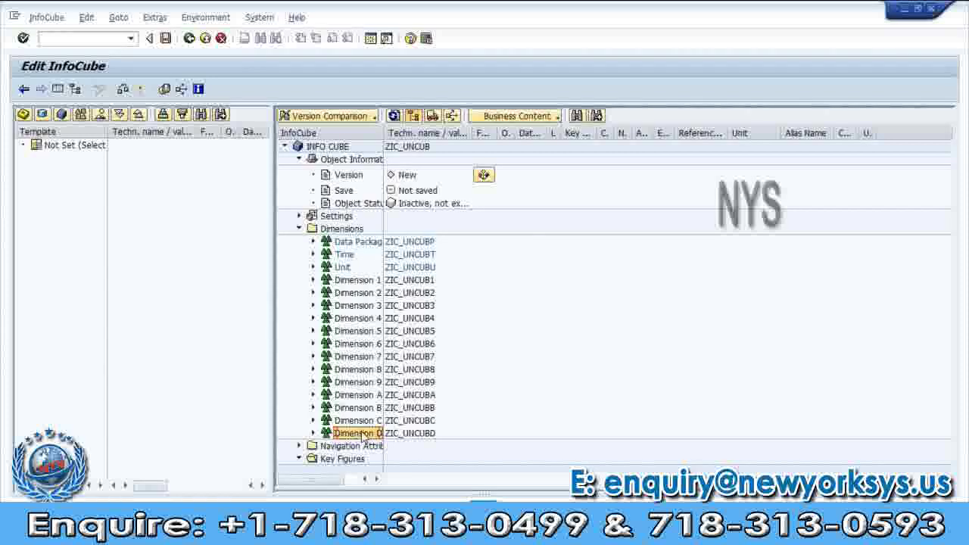
{"action": "right_click", "coordinate": [370, 437]}
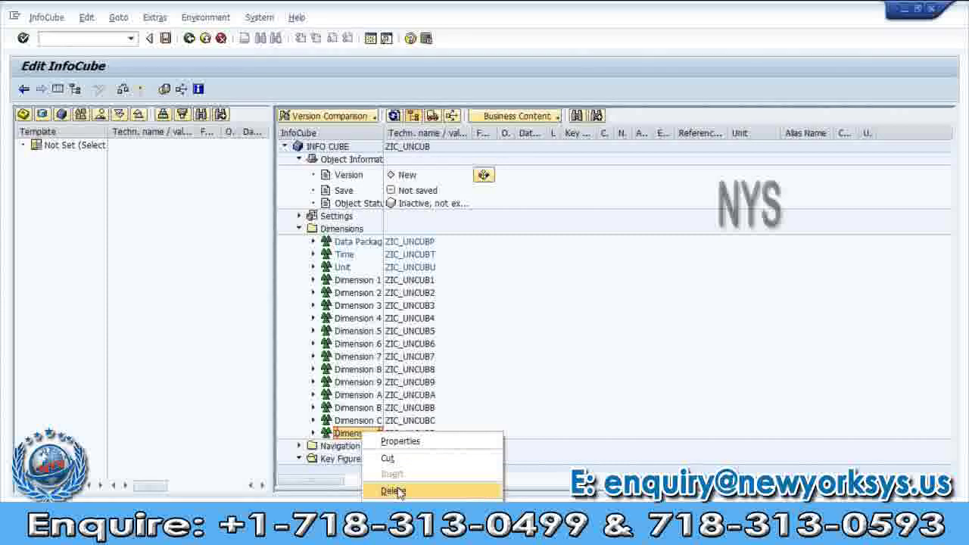
{"action": "left_click", "coordinate": [393, 491]}
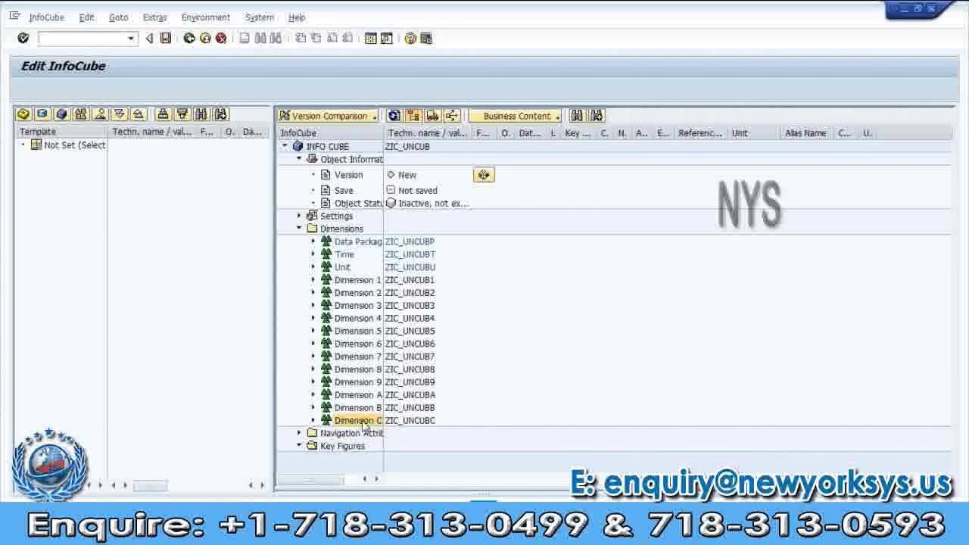
{"action": "key", "text": "Delete"}
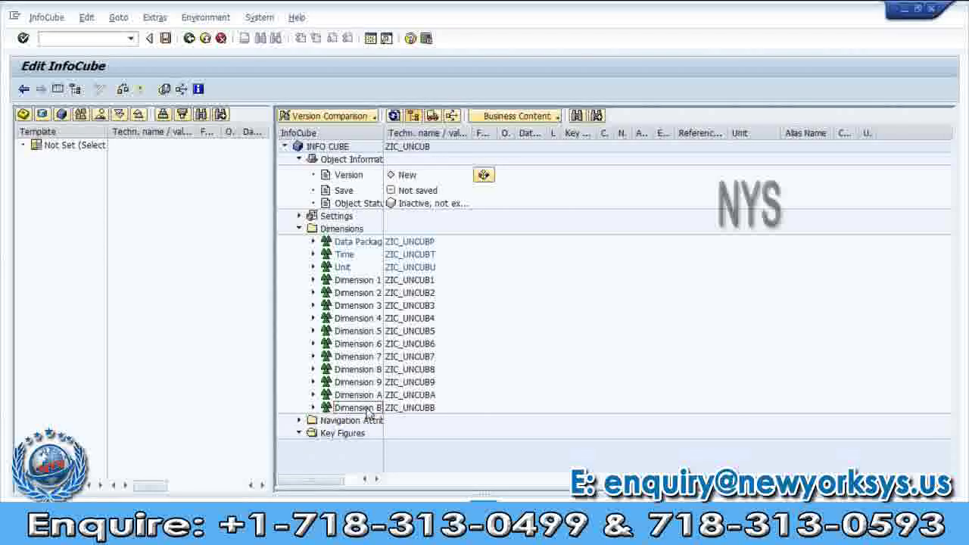
{"action": "right_click", "coordinate": [369, 412]}
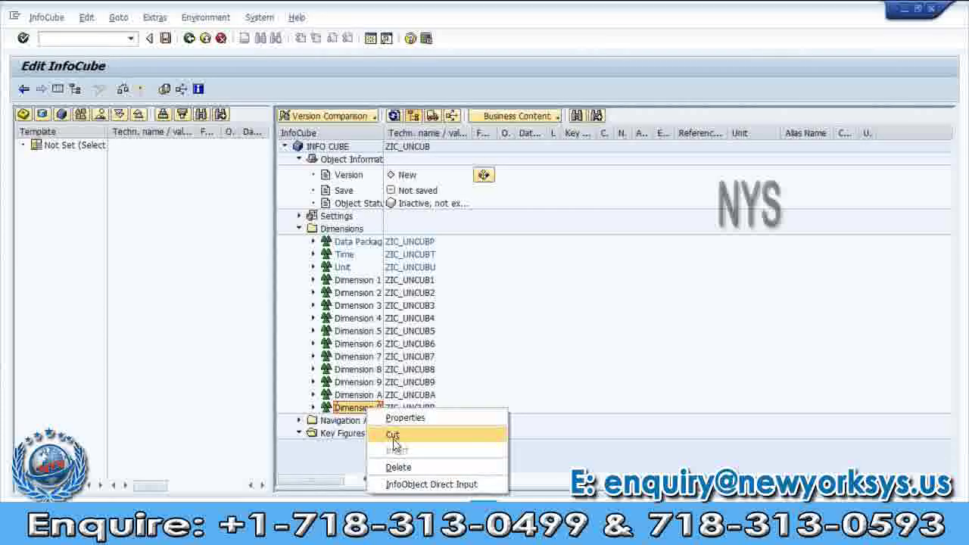
{"action": "left_click", "coordinate": [392, 437]}
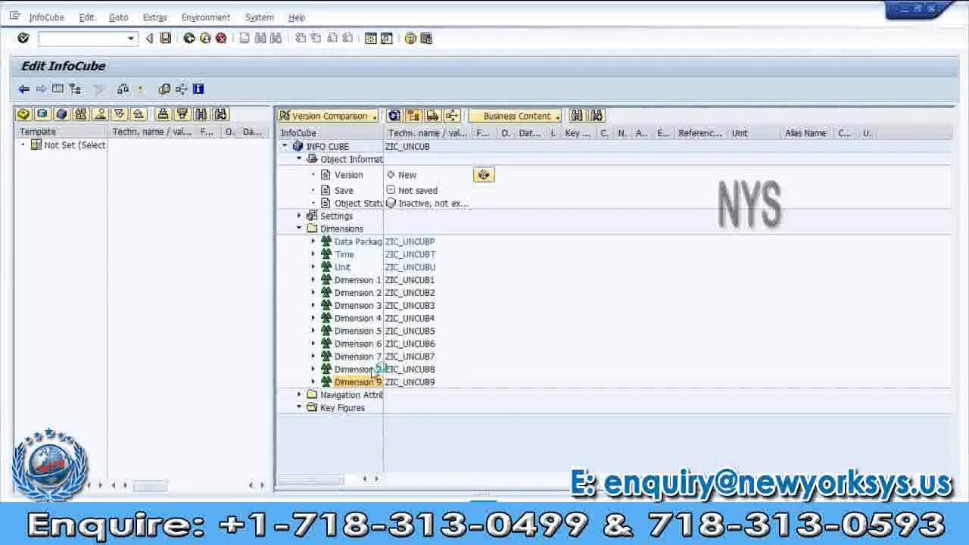
{"action": "key", "text": "Delete"}
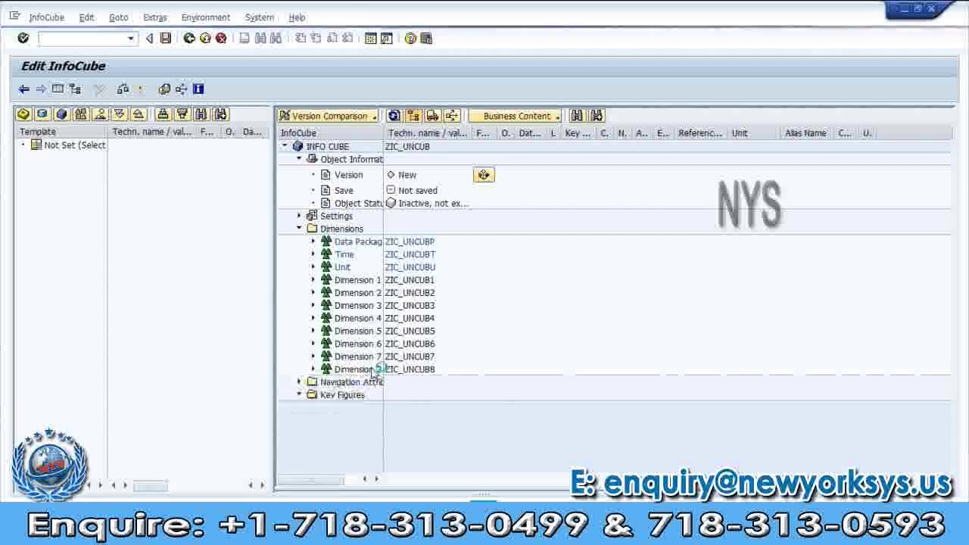
{"action": "key", "text": "Delete"}
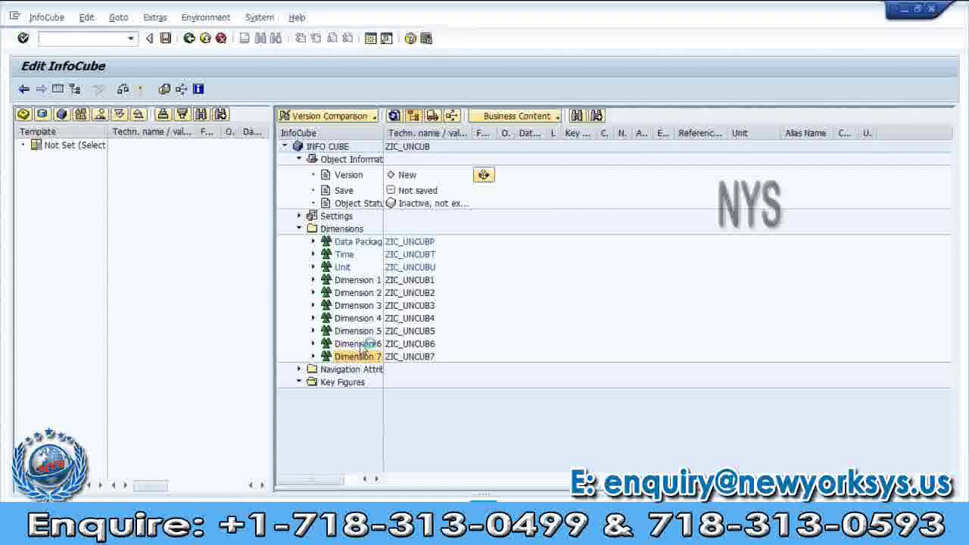
{"action": "key", "text": "Delete"}
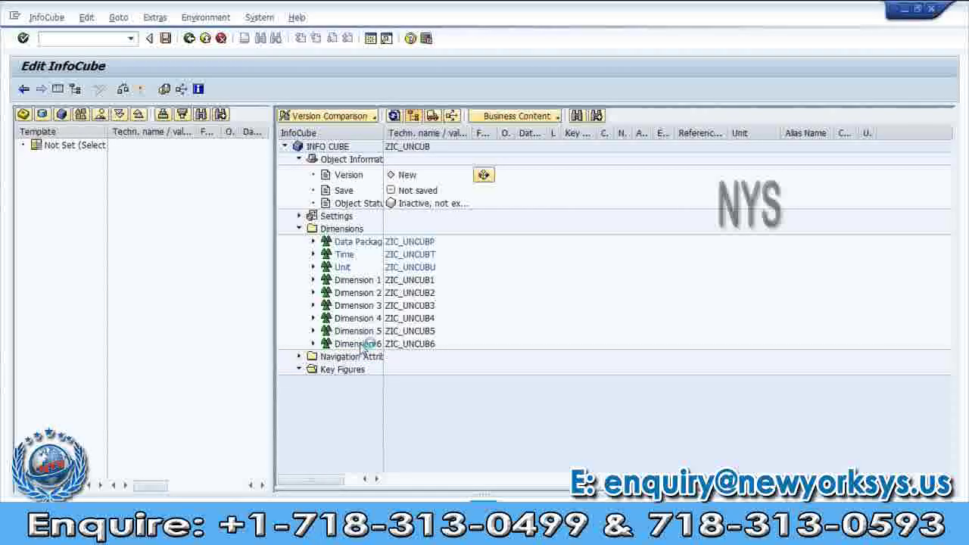
Step: Remove Dimensions 6, 5, 4 and 3 from the InfoCube, one after another from the end of the list
{"action": "left_click", "coordinate": [365, 345]}
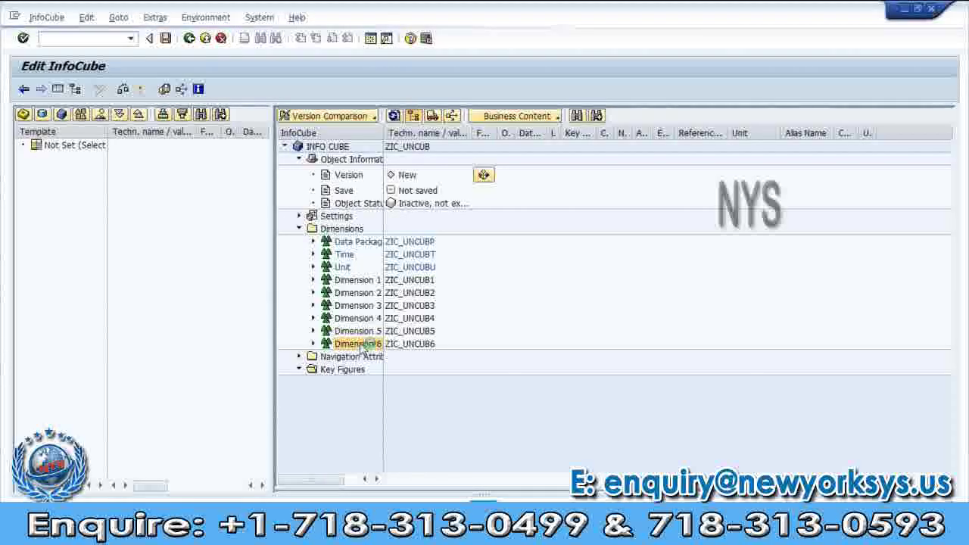
{"action": "right_click", "coordinate": [363, 345]}
{"action": "left_click", "coordinate": [391, 402]}
{"action": "right_click", "coordinate": [365, 332]}
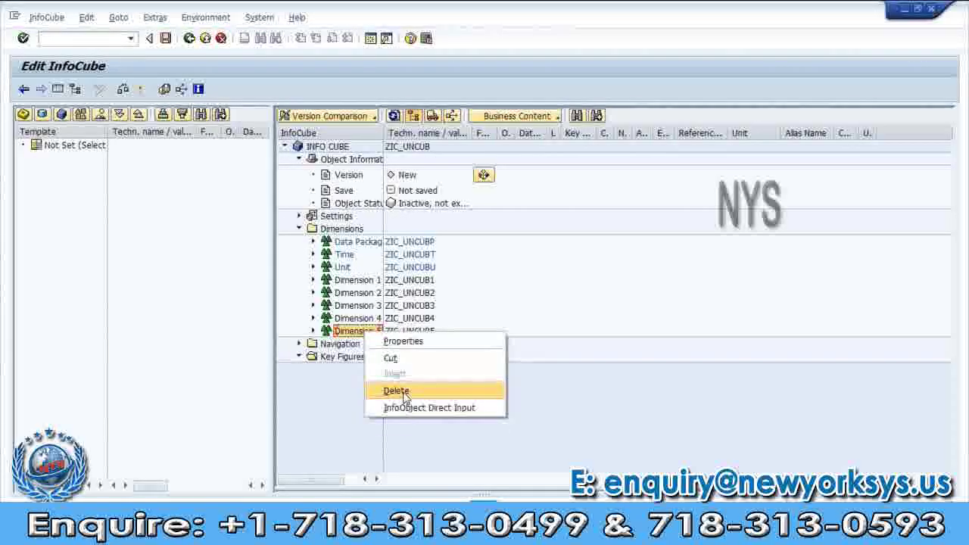
{"action": "left_click", "coordinate": [396, 391]}
{"action": "key", "text": "Delete"}
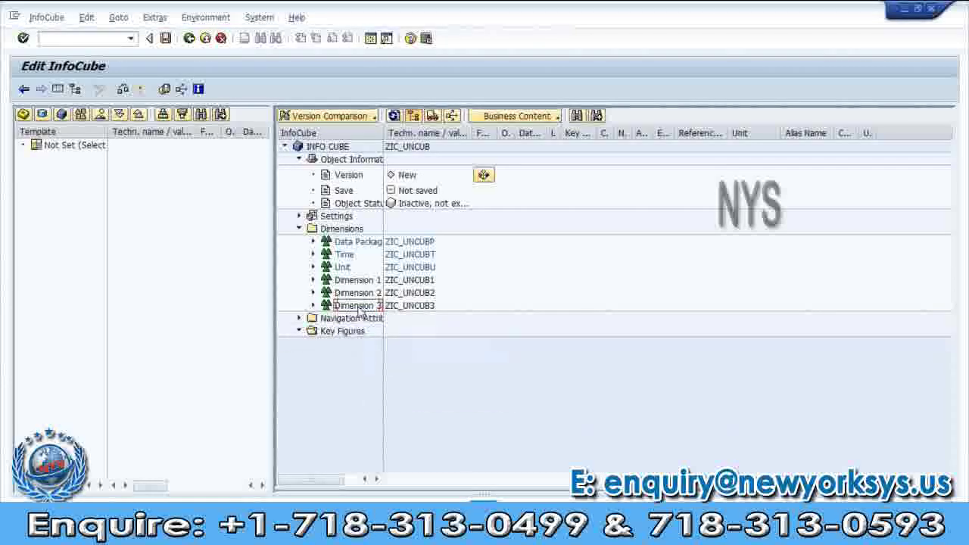
{"action": "left_click", "coordinate": [359, 306]}
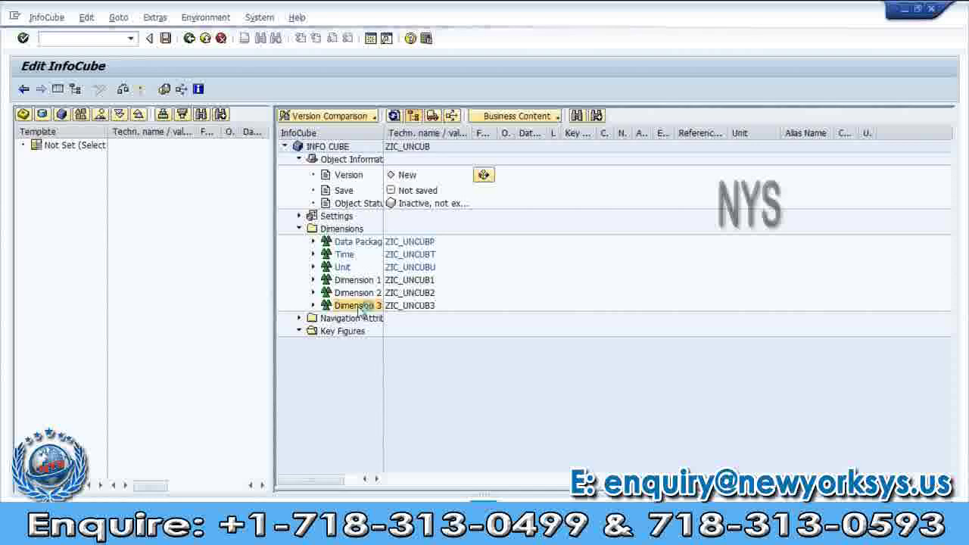
{"action": "right_click", "coordinate": [359, 307]}
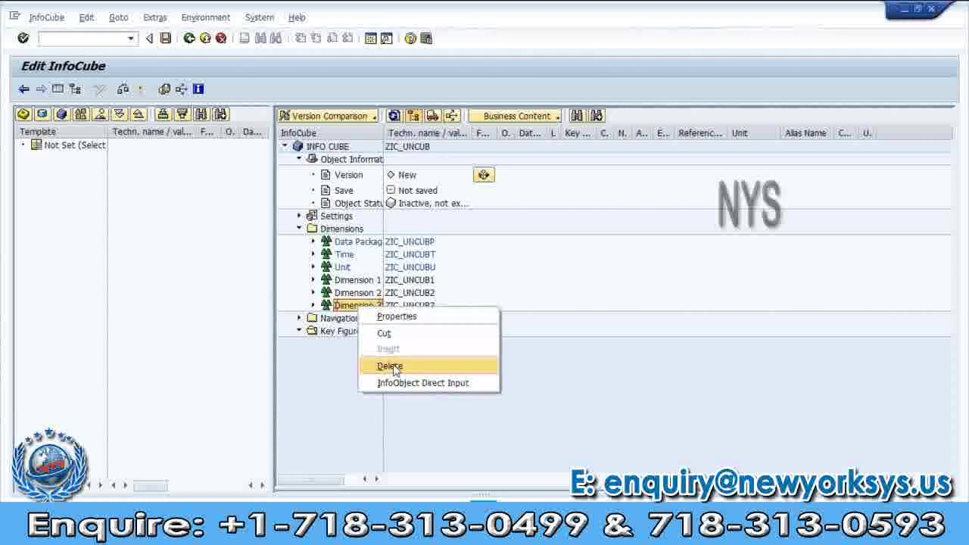
{"action": "left_click", "coordinate": [391, 367]}
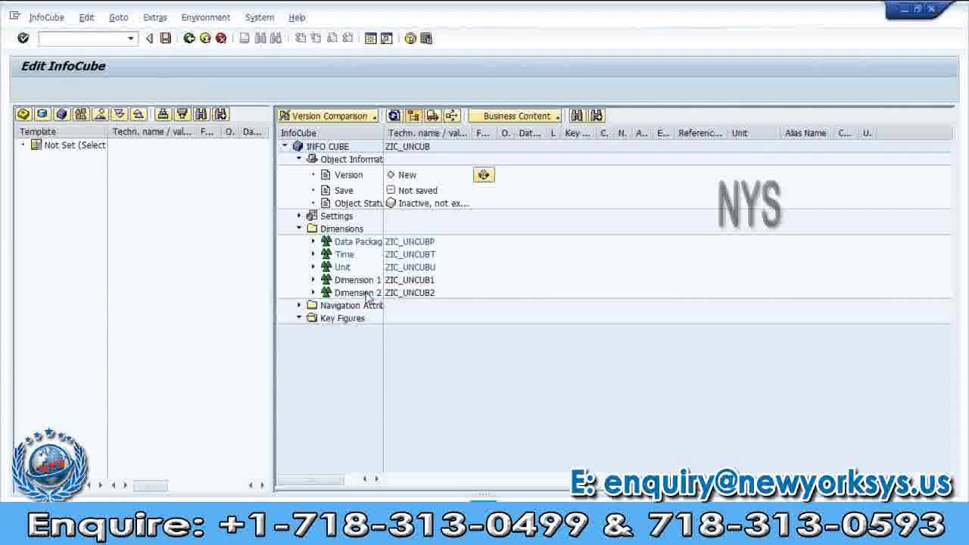
Step: Review the predefined dimensions and expand Data Package to examine its characteristics 0CHNGID, 0RECORDTP and 0REQUID
{"action": "left_click", "coordinate": [366, 294]}
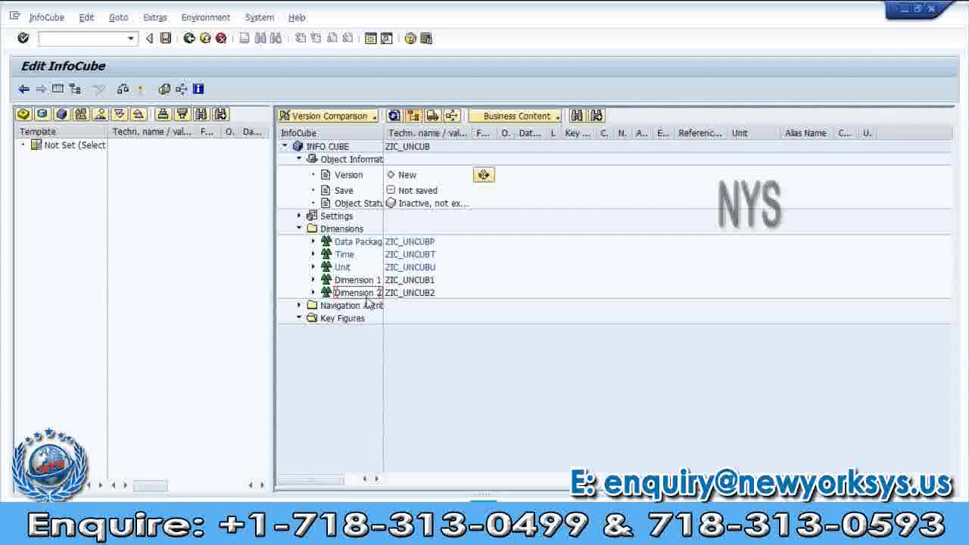
{"action": "left_click", "coordinate": [343, 267]}
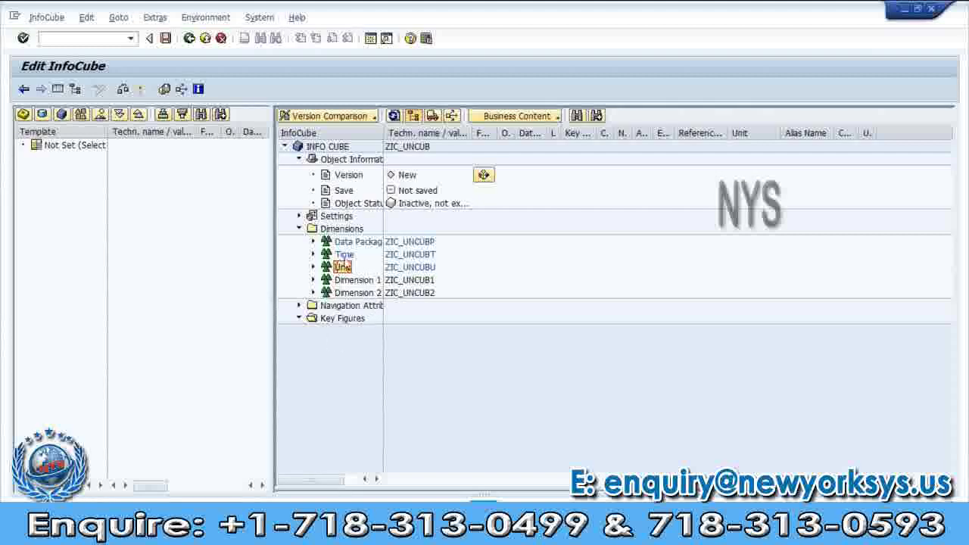
{"action": "left_click", "coordinate": [345, 255]}
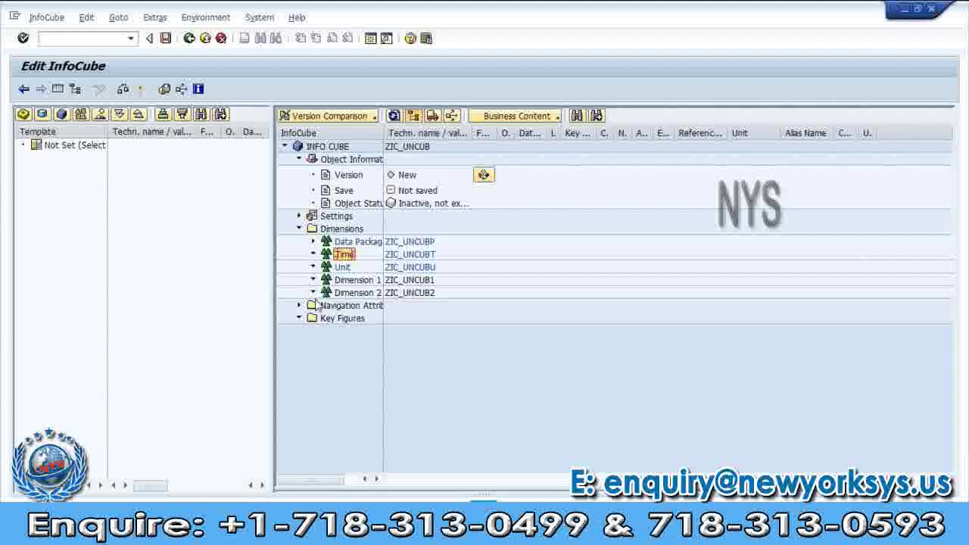
{"action": "key", "text": "Up"}
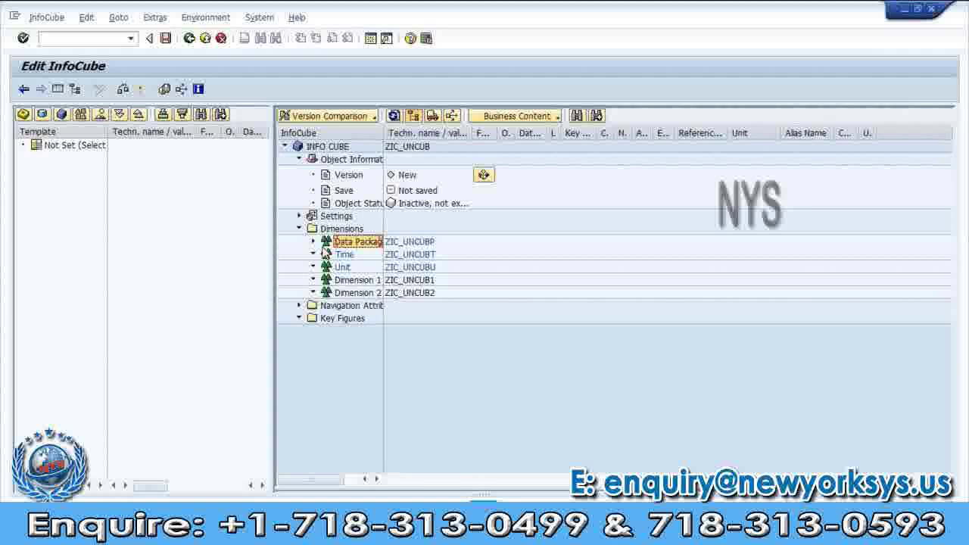
{"action": "key", "text": "Right"}
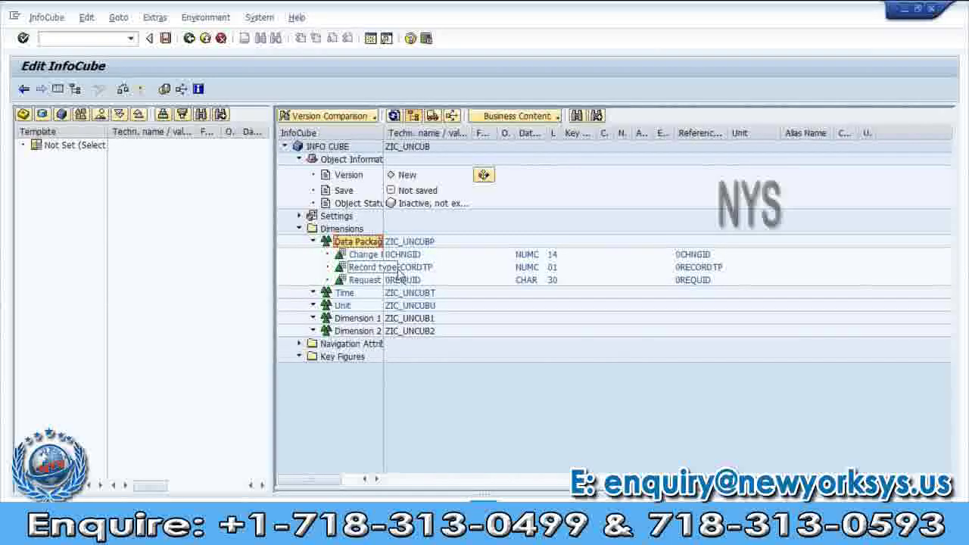
{"action": "left_click", "coordinate": [412, 257]}
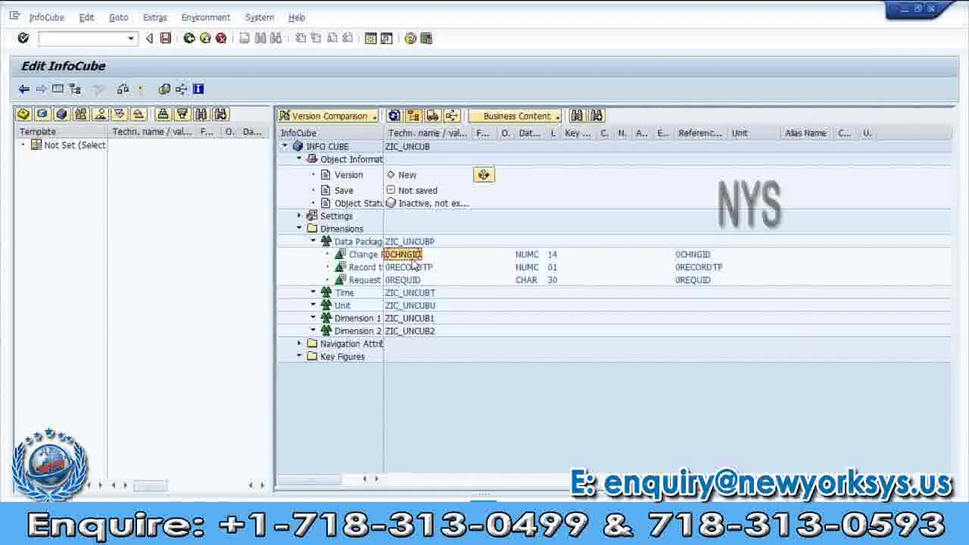
{"action": "left_click", "coordinate": [464, 280]}
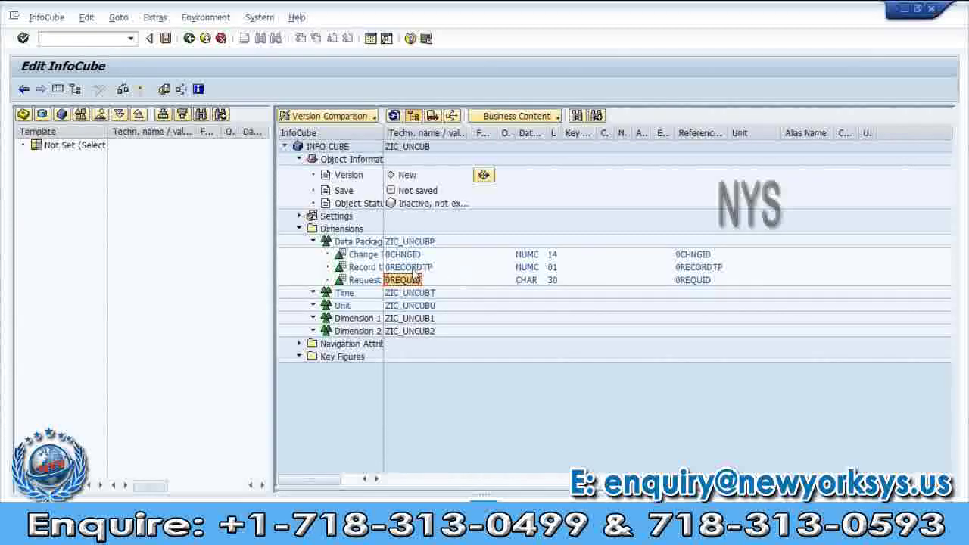
{"action": "left_click", "coordinate": [404, 255]}
{"action": "left_click", "coordinate": [409, 268]}
{"action": "left_click", "coordinate": [403, 280]}
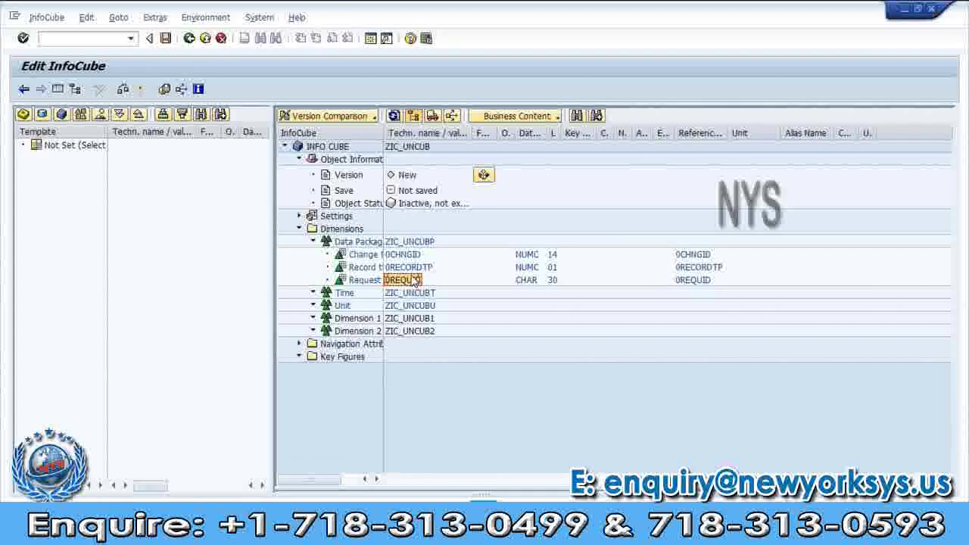
Step: Compare the Data Package dimension's technical name with that of the InfoCube, and collapse the dimension
{"action": "left_click_drag", "start_coordinate": [371, 271], "coordinate": [361, 244]}
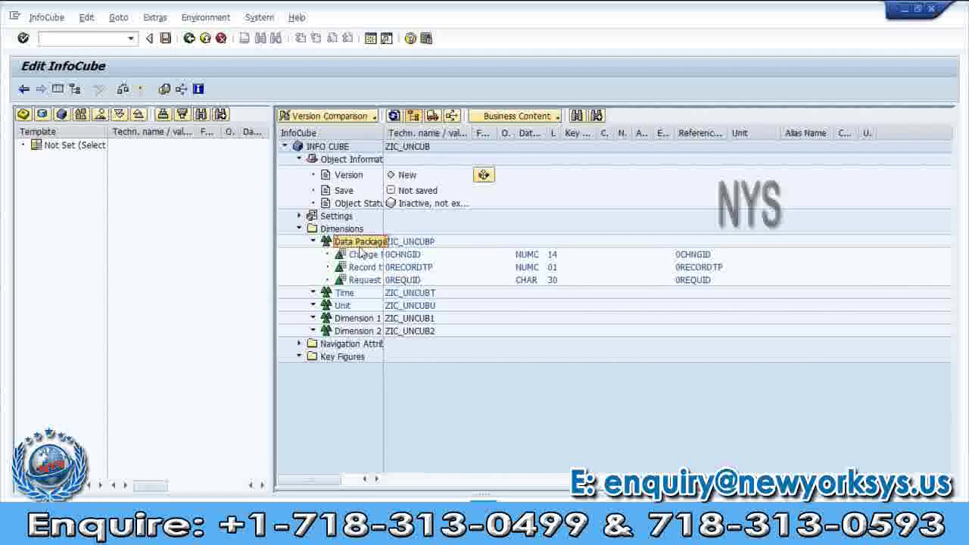
{"action": "left_click", "coordinate": [424, 243]}
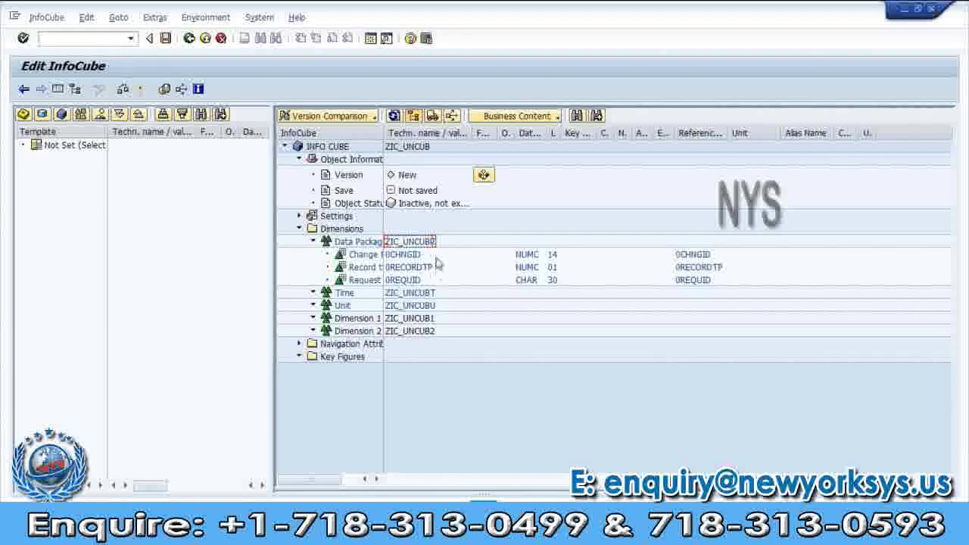
{"action": "left_click", "coordinate": [413, 255]}
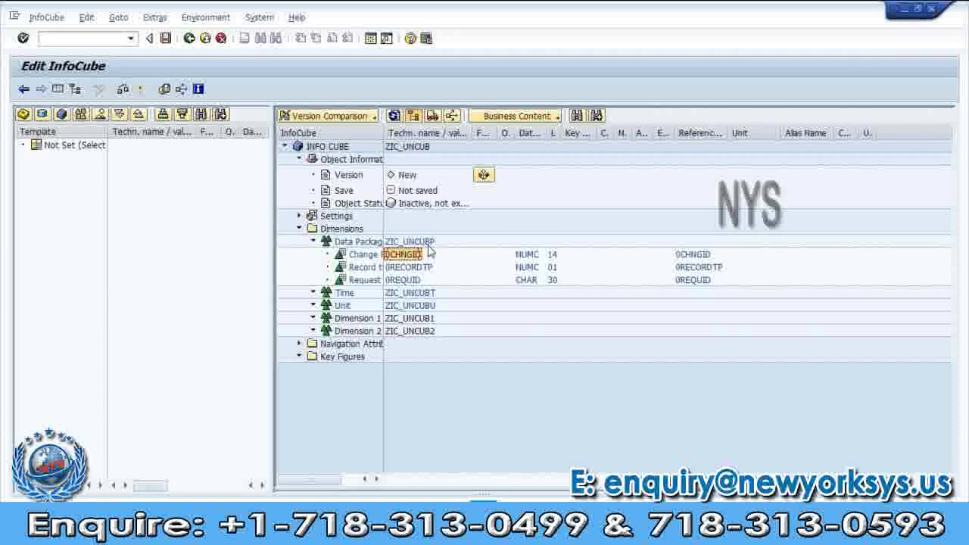
{"action": "left_click", "coordinate": [412, 147]}
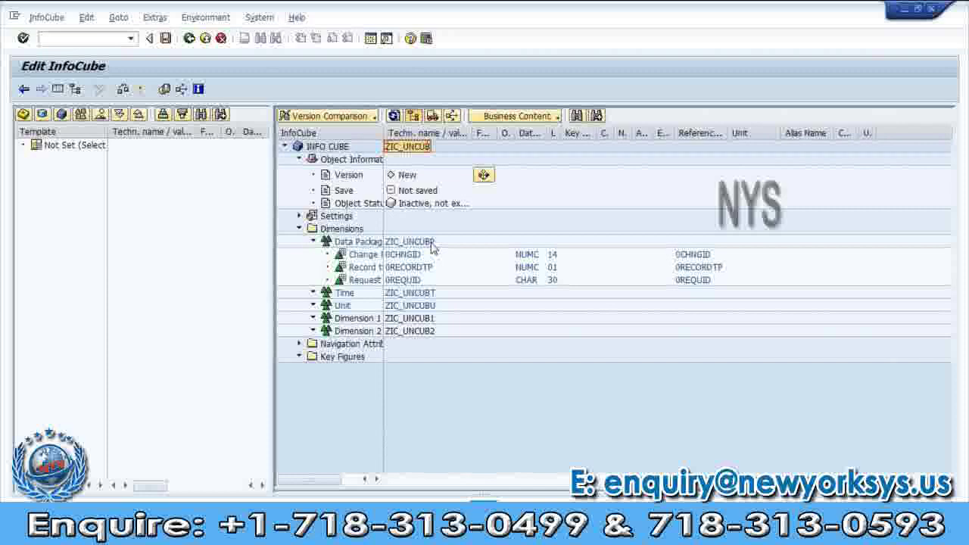
{"action": "left_click", "coordinate": [367, 243]}
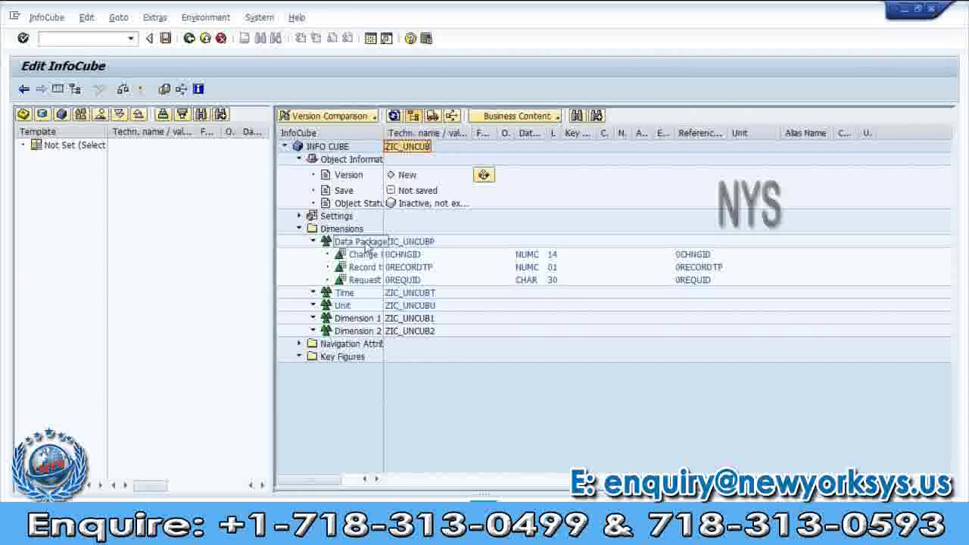
{"action": "left_click", "coordinate": [365, 243]}
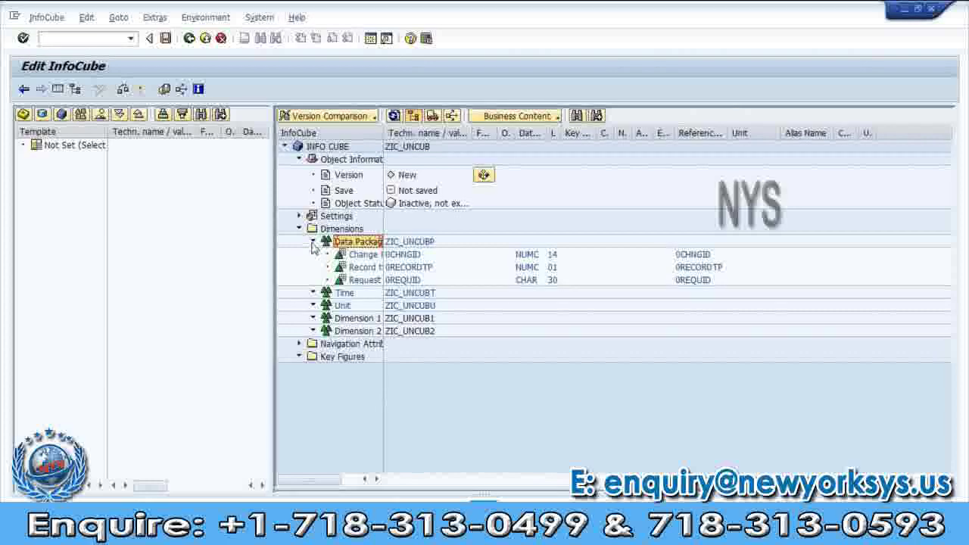
{"action": "left_click", "coordinate": [313, 242]}
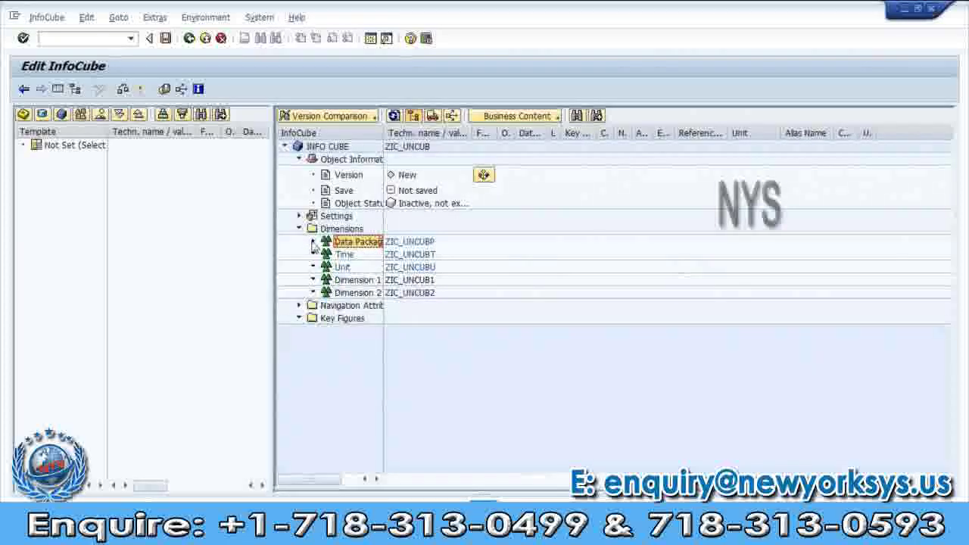
Step: Examine the technical name suffixes of the Data Package, Time, Unit and custom dimensions in the InfoCube
{"action": "left_click", "coordinate": [418, 258]}
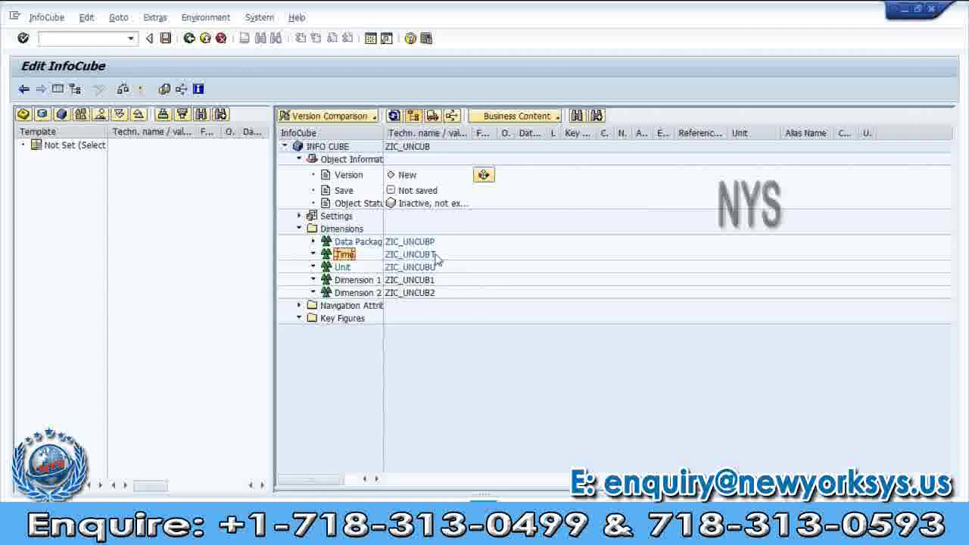
{"action": "left_click", "coordinate": [437, 258]}
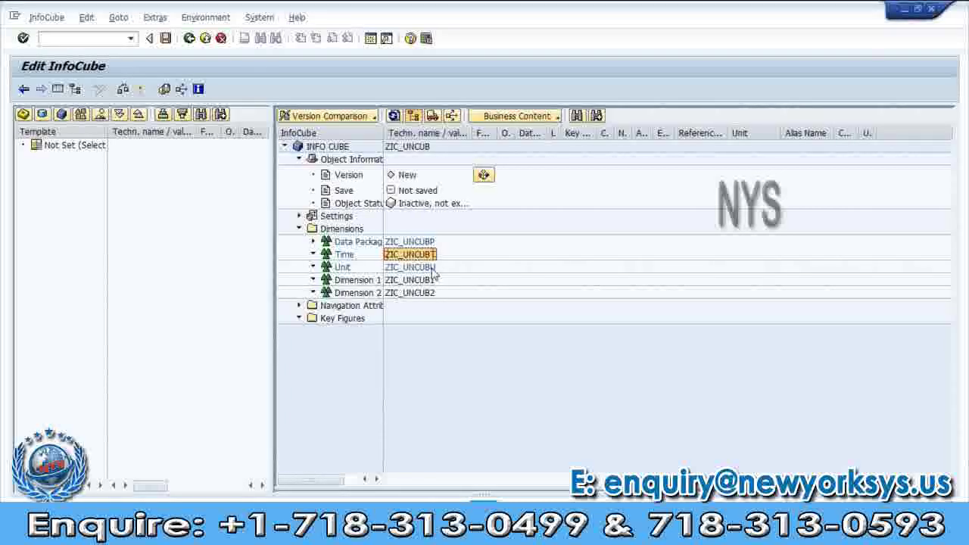
{"action": "left_click", "coordinate": [394, 282]}
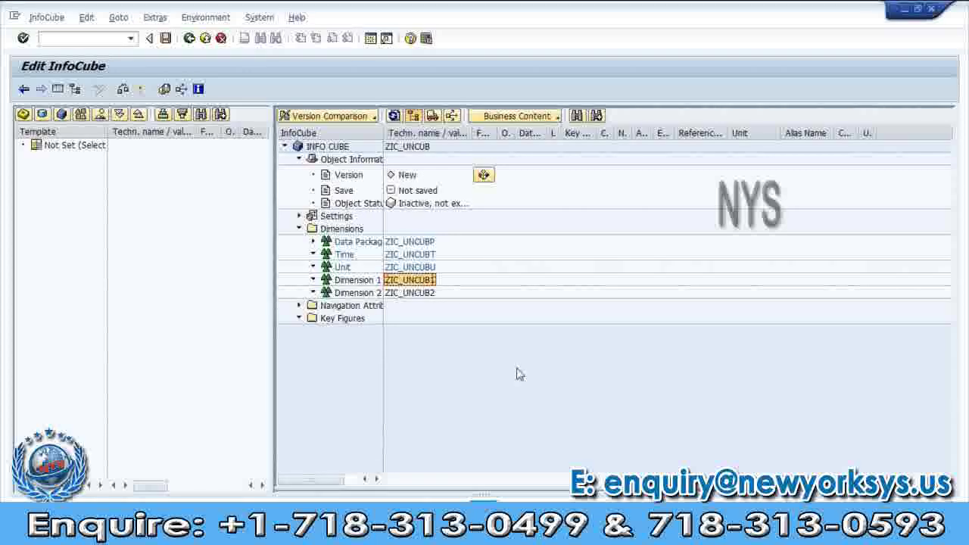
{"action": "left_click", "coordinate": [408, 243]}
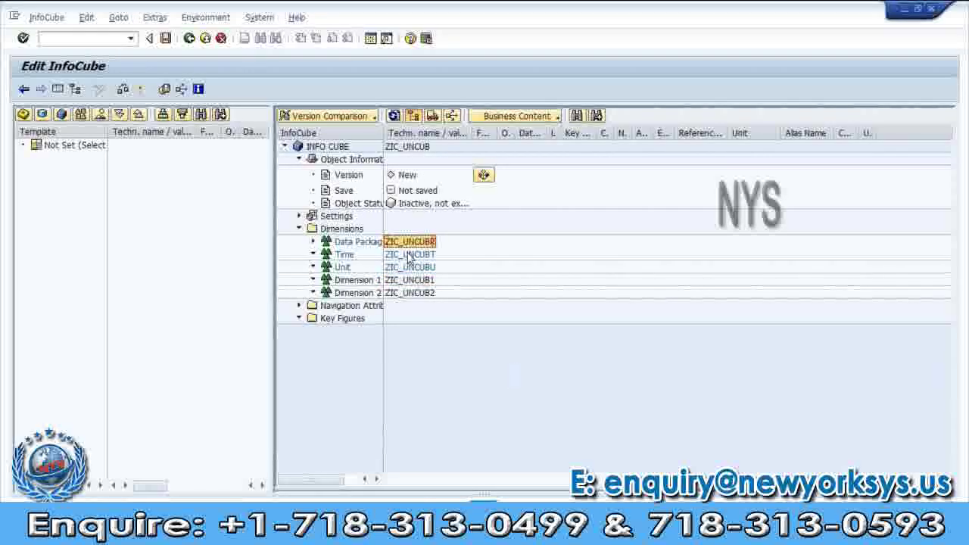
{"action": "left_click", "coordinate": [411, 255]}
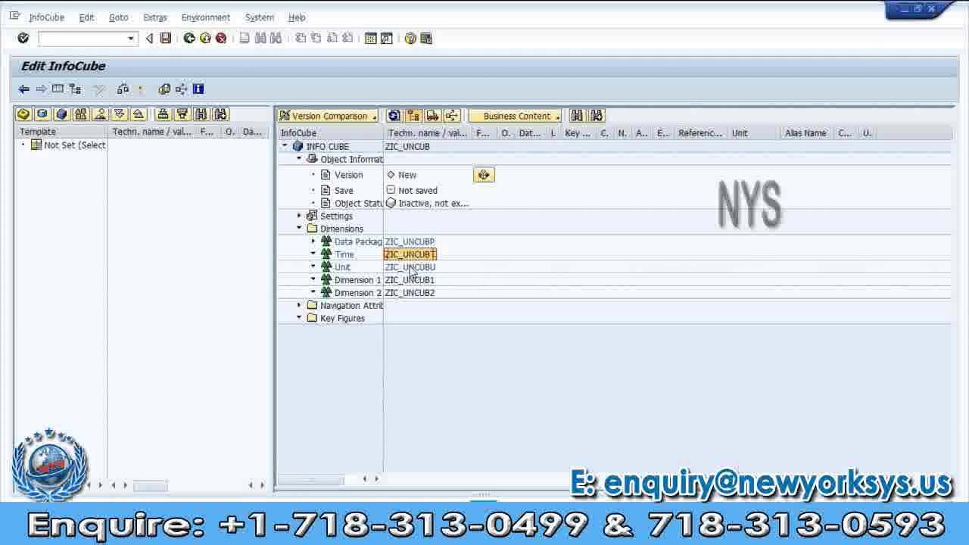
{"action": "left_click", "coordinate": [410, 267]}
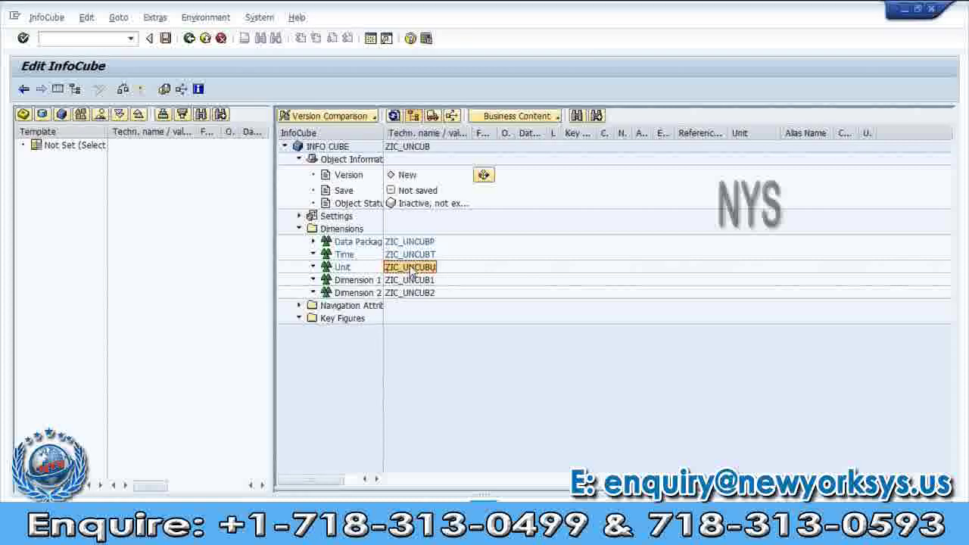
{"action": "left_click", "coordinate": [354, 281]}
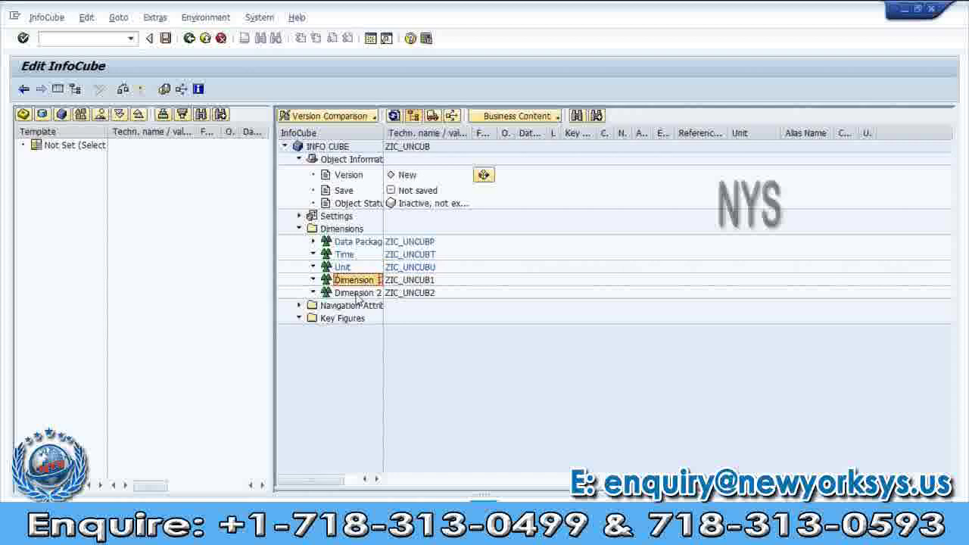
{"action": "left_click", "coordinate": [357, 294]}
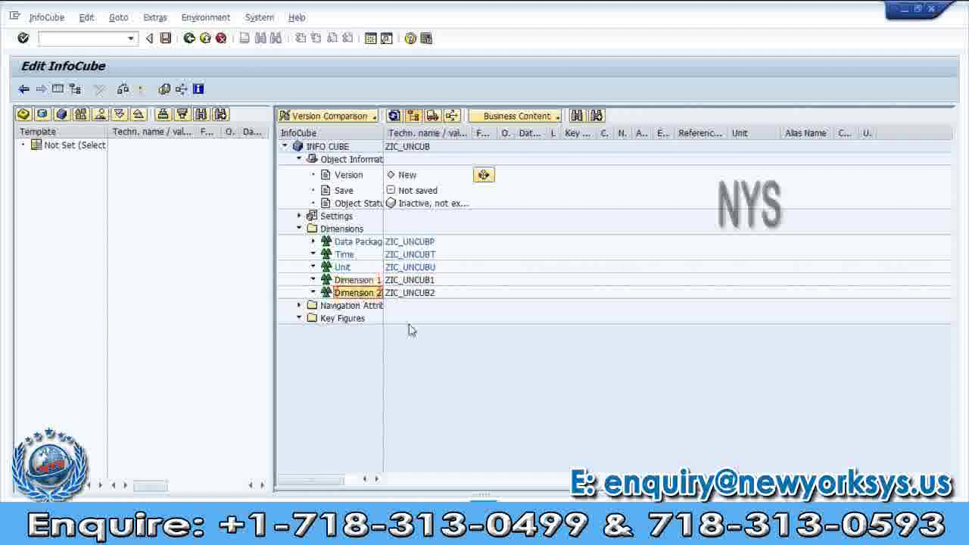
Step: Change the description of Dimension 1 in the InfoCube to CUSTOMER Dimension
{"action": "left_click", "coordinate": [359, 282]}
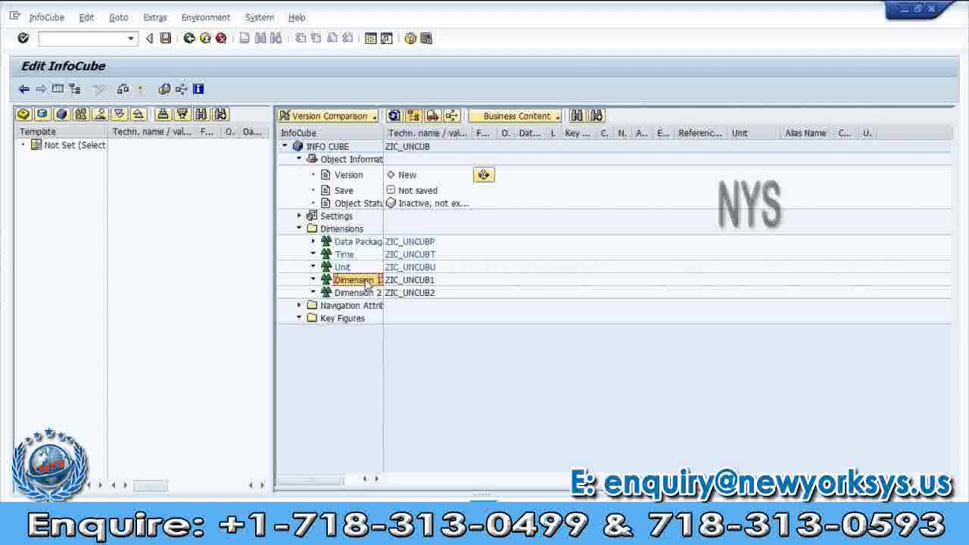
{"action": "left_click", "coordinate": [362, 282]}
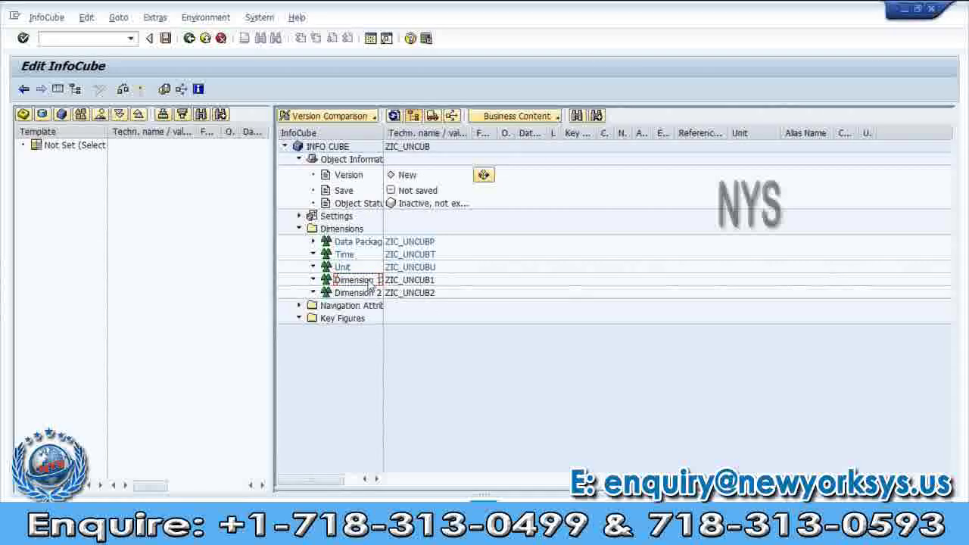
{"action": "left_click", "coordinate": [370, 283]}
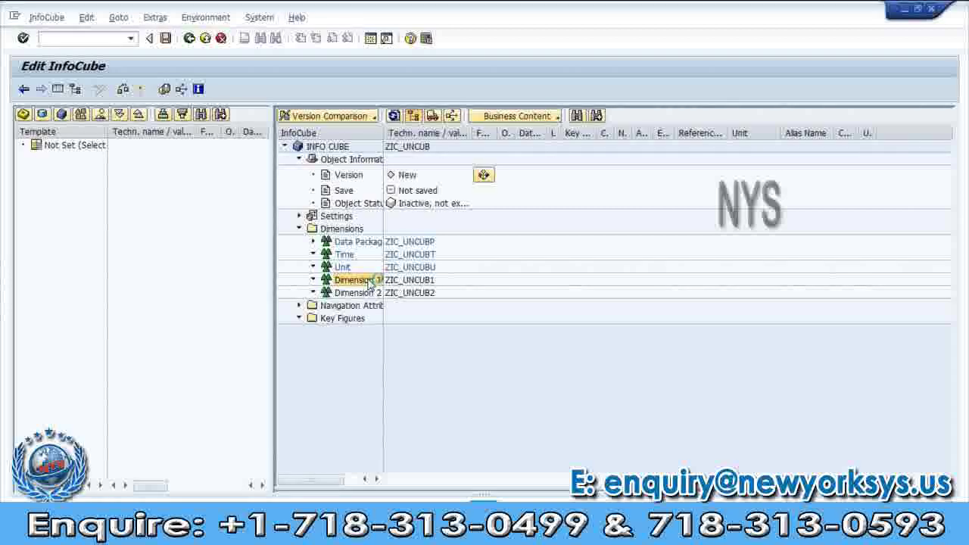
{"action": "right_click", "coordinate": [370, 282]}
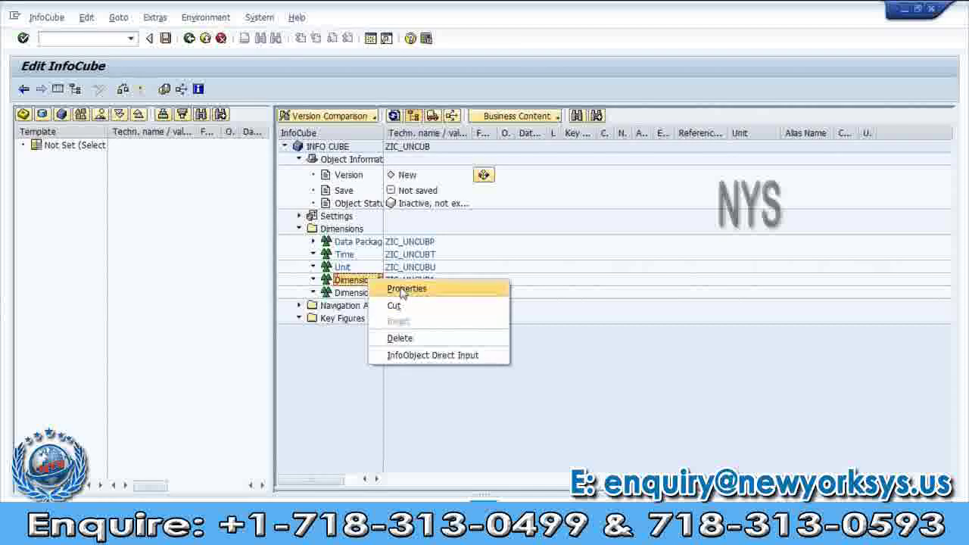
{"action": "left_click", "coordinate": [402, 291]}
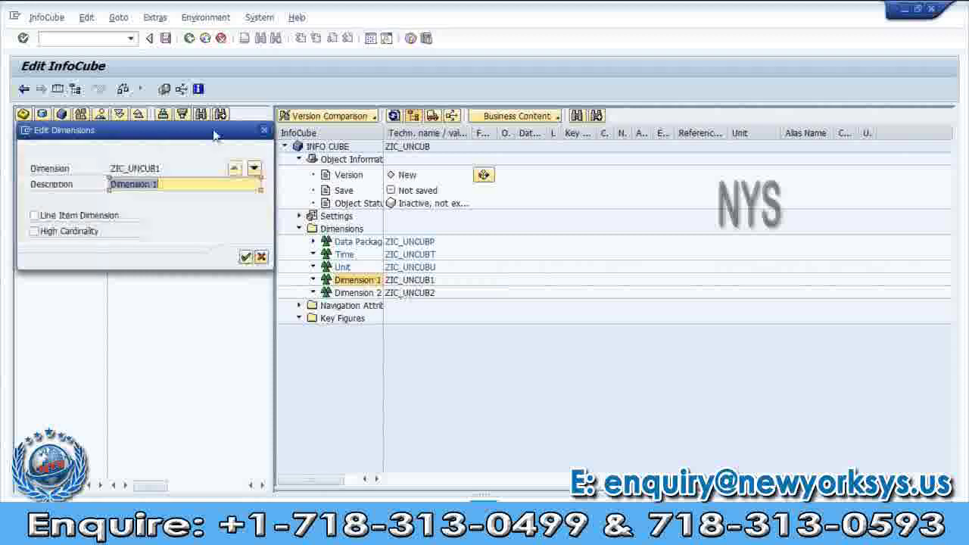
{"action": "type", "text": "CUSTOMER"}
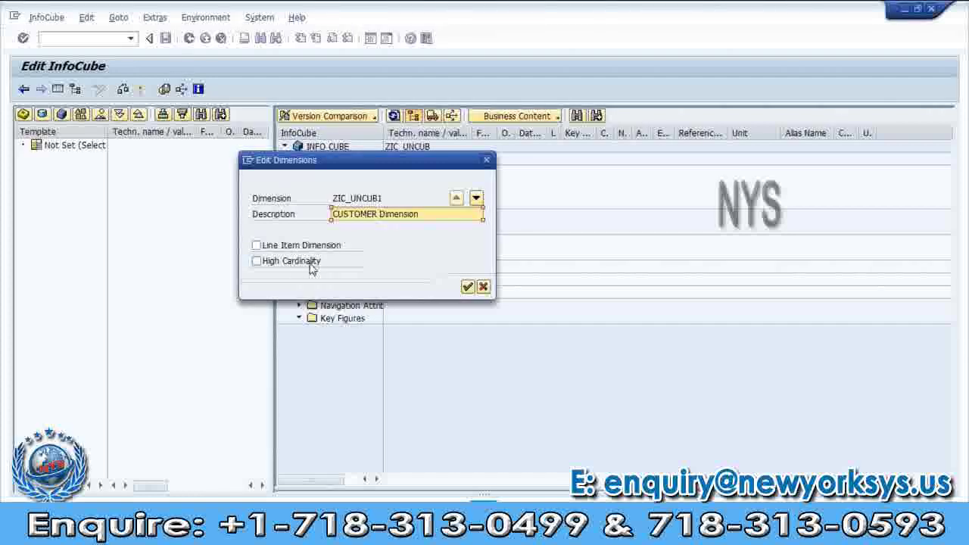
{"action": "left_click", "coordinate": [467, 288]}
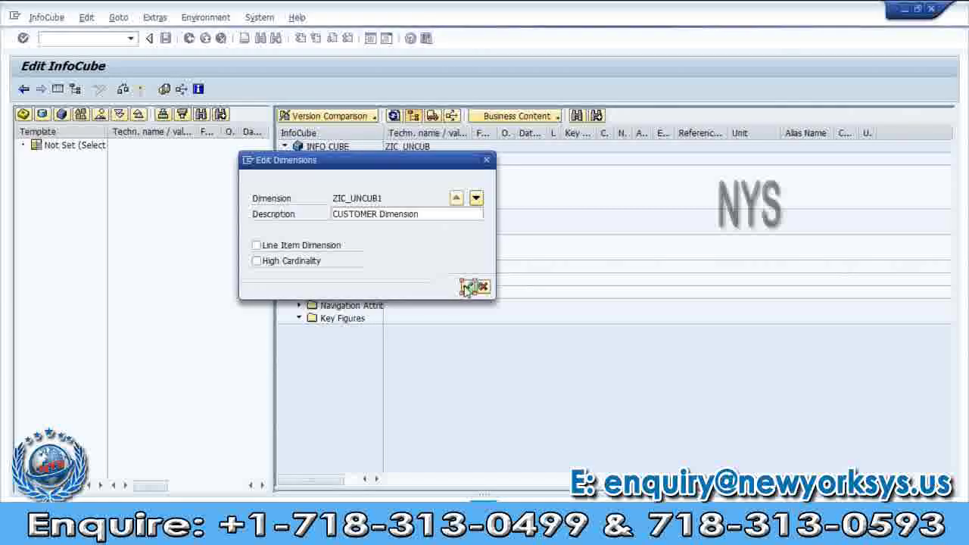
{"action": "left_click", "coordinate": [467, 287]}
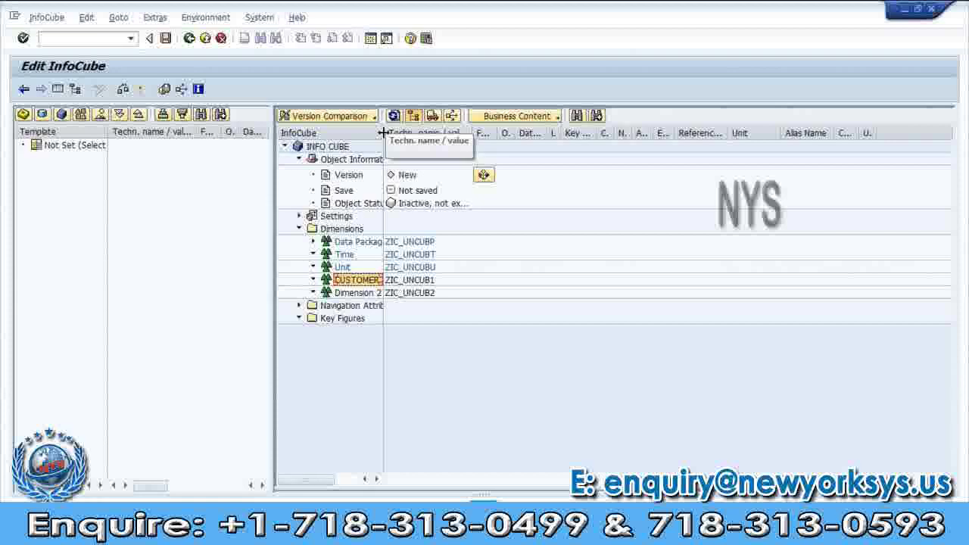
Step: Widen the InfoCube name column and change the description of Dimension 2 to MATERIAL Dimension
{"action": "left_click_drag", "start_coordinate": [383, 134], "coordinate": [419, 133]}
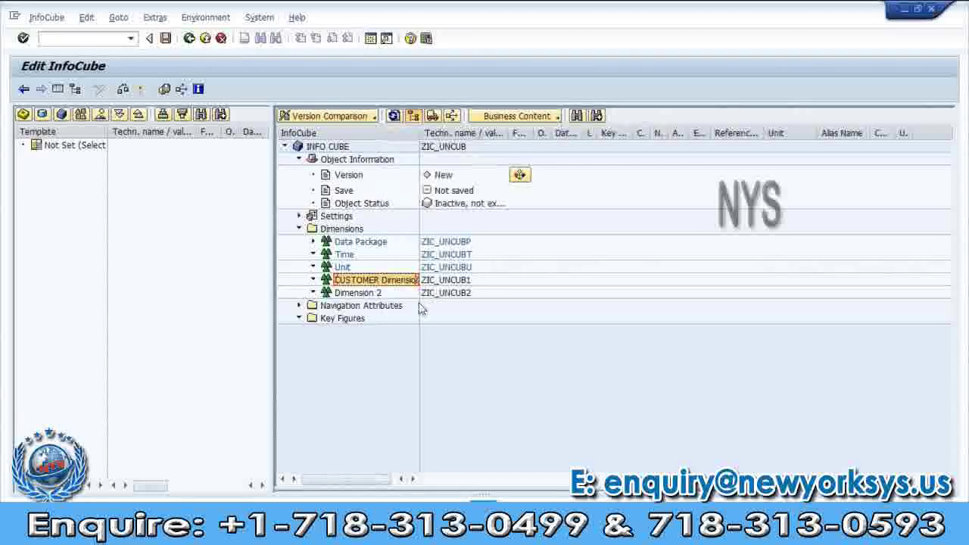
{"action": "double_click", "coordinate": [439, 293]}
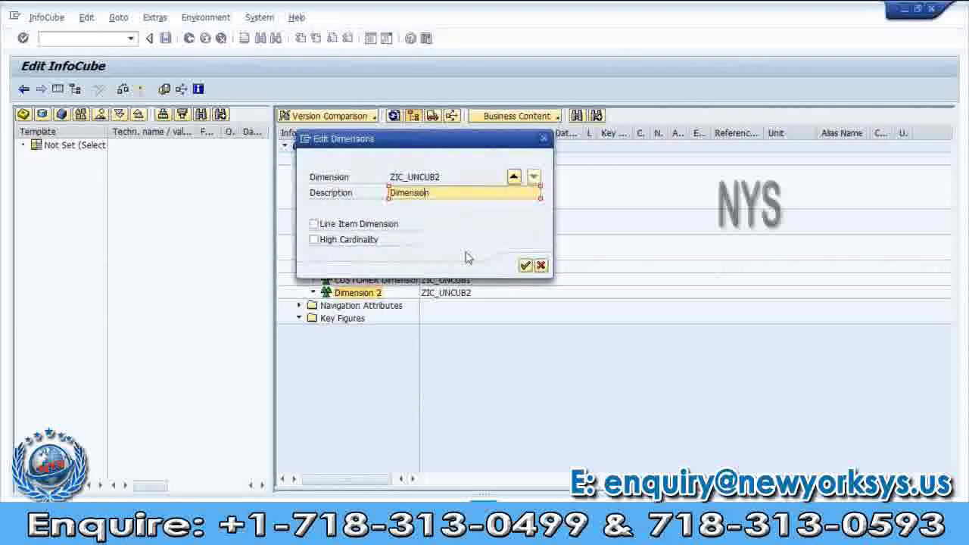
{"action": "type", "text": "MATERIAL"}
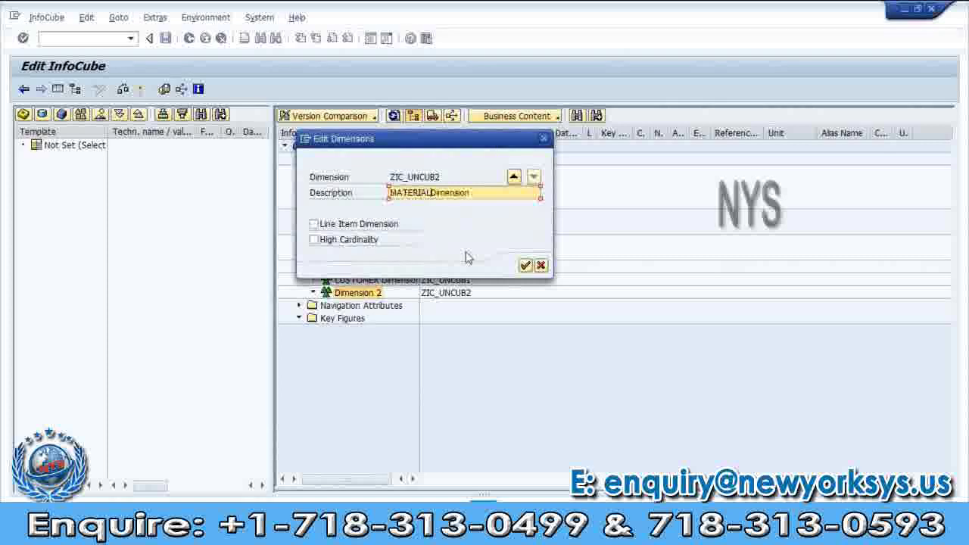
{"action": "left_click", "coordinate": [525, 266]}
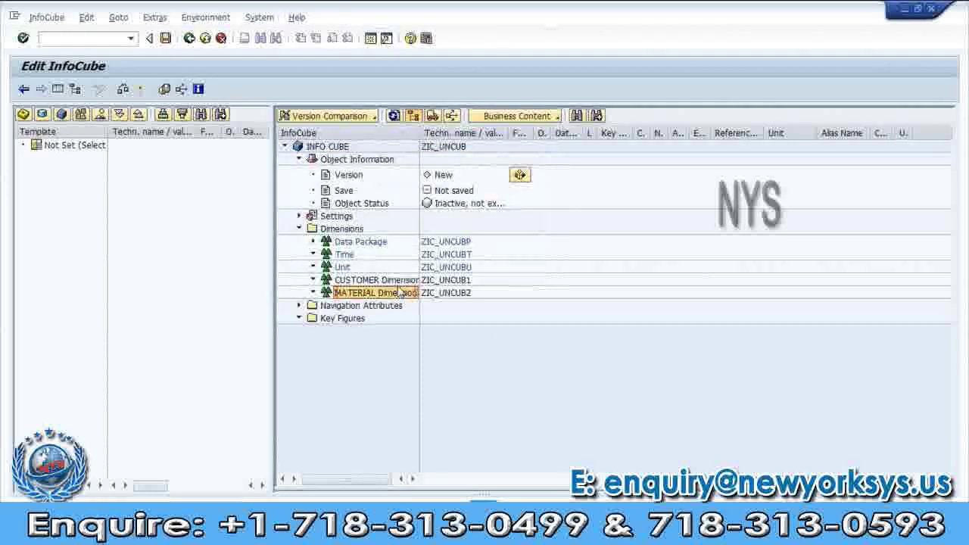
{"action": "left_click", "coordinate": [393, 281]}
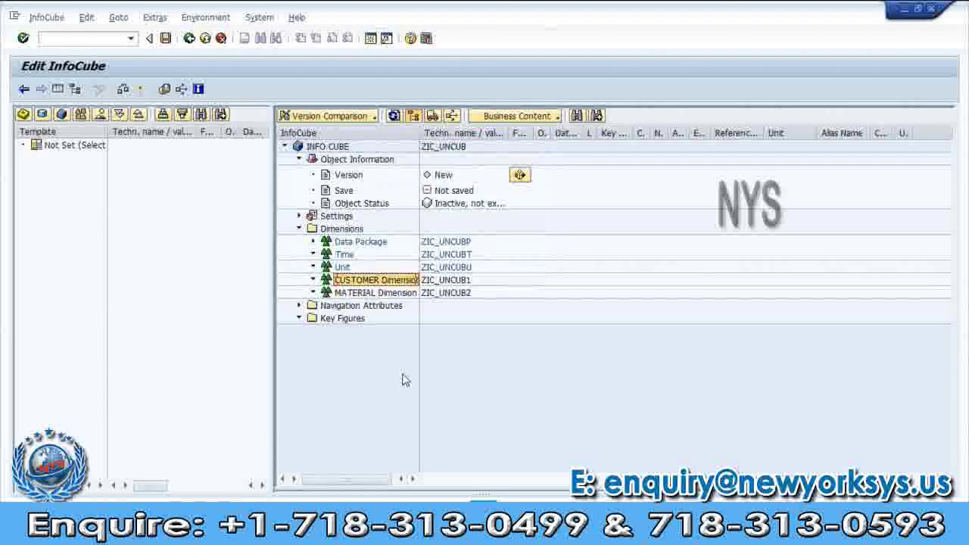
{"action": "left_click", "coordinate": [384, 294]}
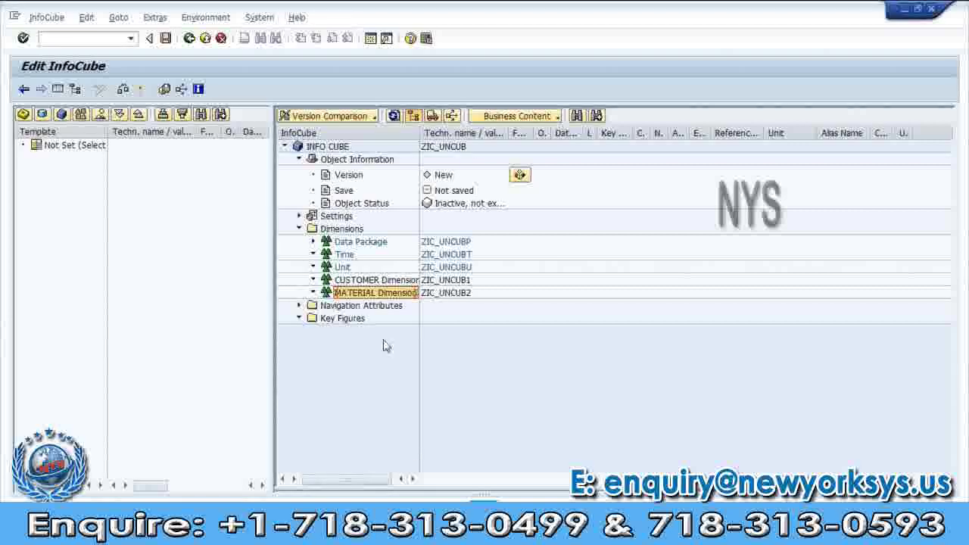
{"action": "left_click", "coordinate": [379, 280]}
{"action": "left_click", "coordinate": [381, 292]}
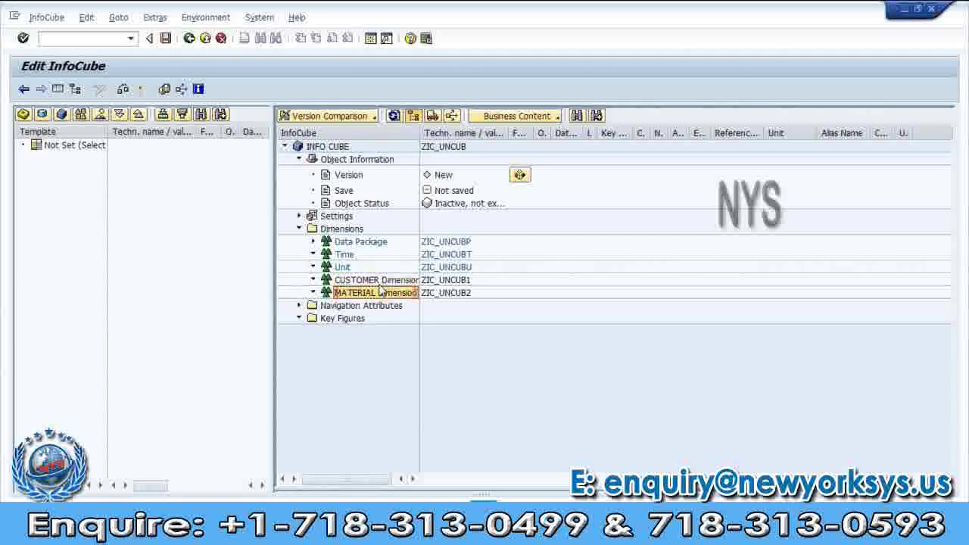
{"action": "key", "text": "Up"}
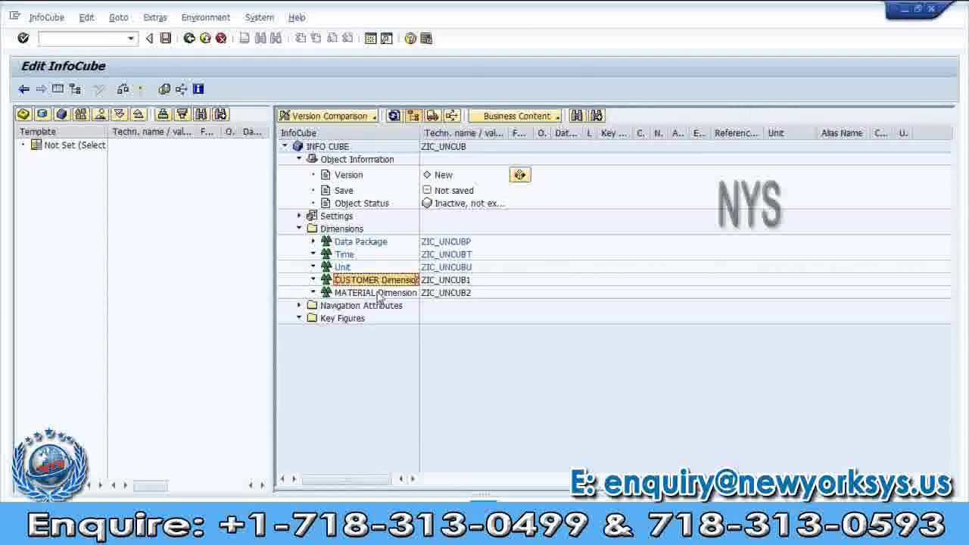
{"action": "left_click", "coordinate": [378, 293]}
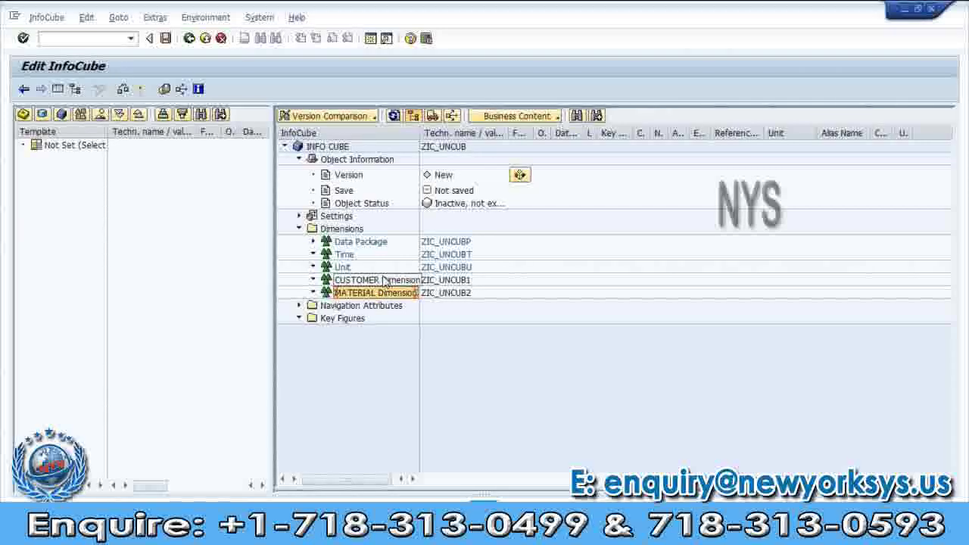
{"action": "left_click", "coordinate": [382, 281]}
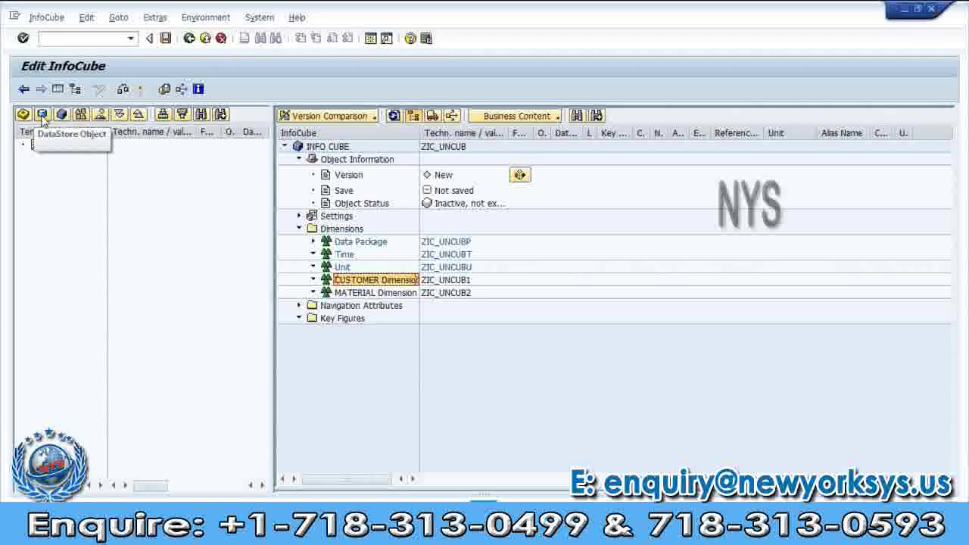
Step: Load the InfoObject catalog ZIOC_MAS from the master data InfoArea as the template for the InfoCube
{"action": "left_click", "coordinate": [80, 115]}
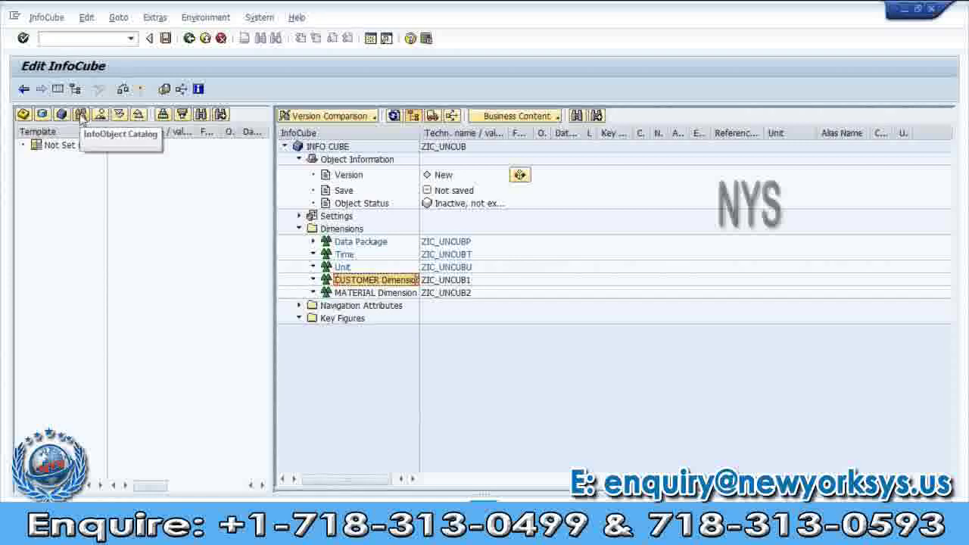
{"action": "left_click", "coordinate": [81, 120]}
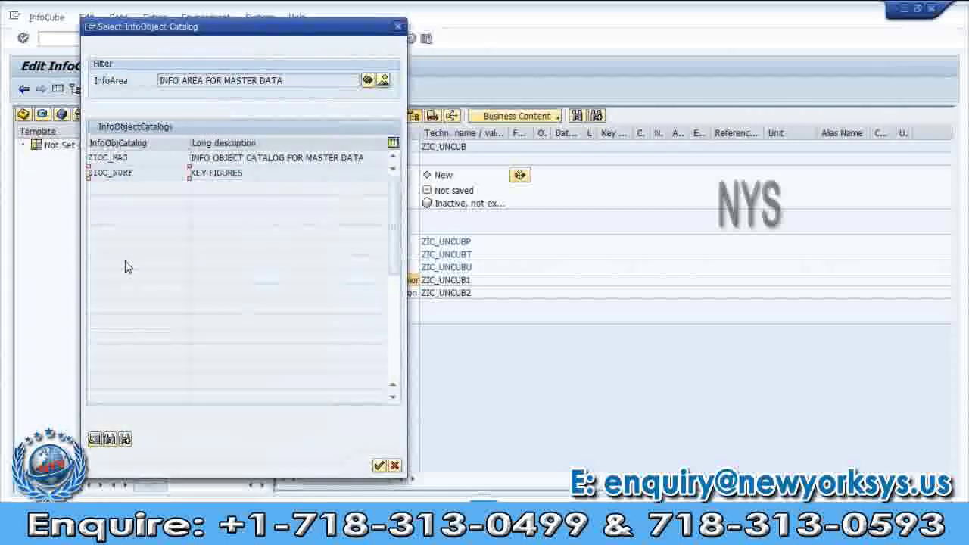
{"action": "left_click", "coordinate": [121, 157]}
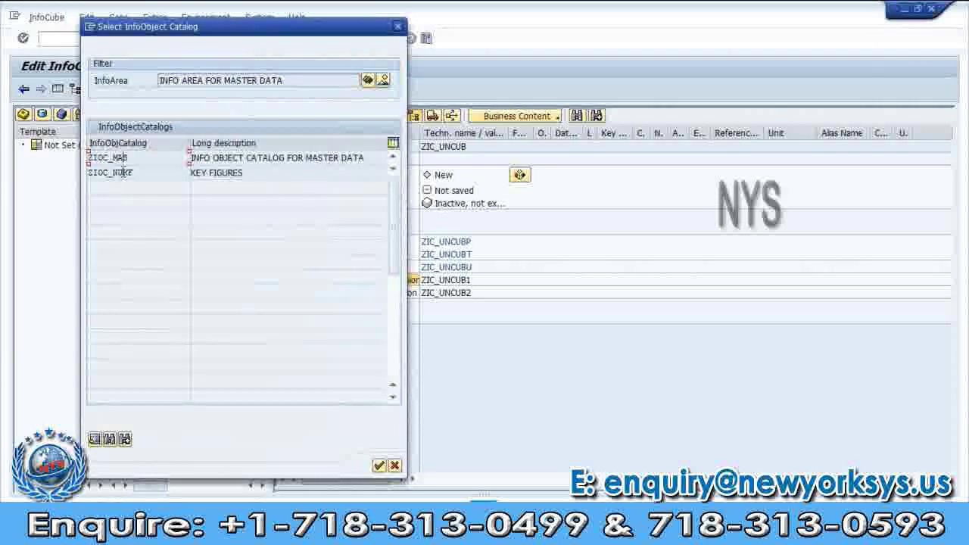
{"action": "left_click", "coordinate": [278, 84]}
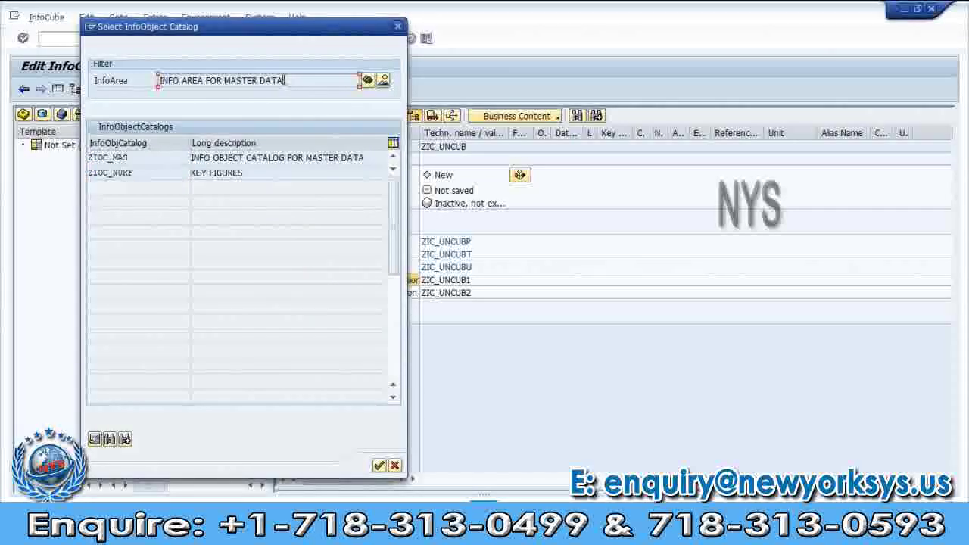
{"action": "left_click_drag", "start_coordinate": [243, 80], "coordinate": [162, 226]}
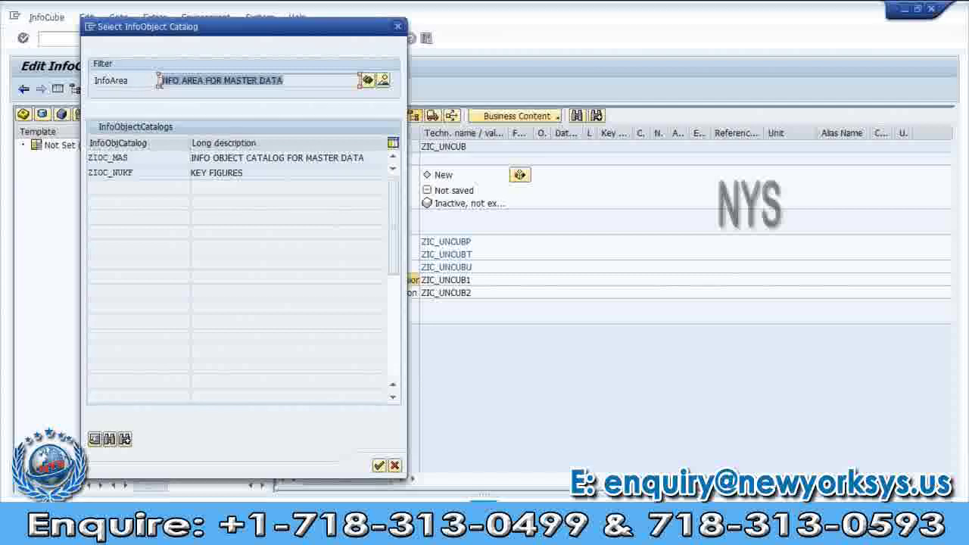
{"action": "left_click", "coordinate": [232, 159]}
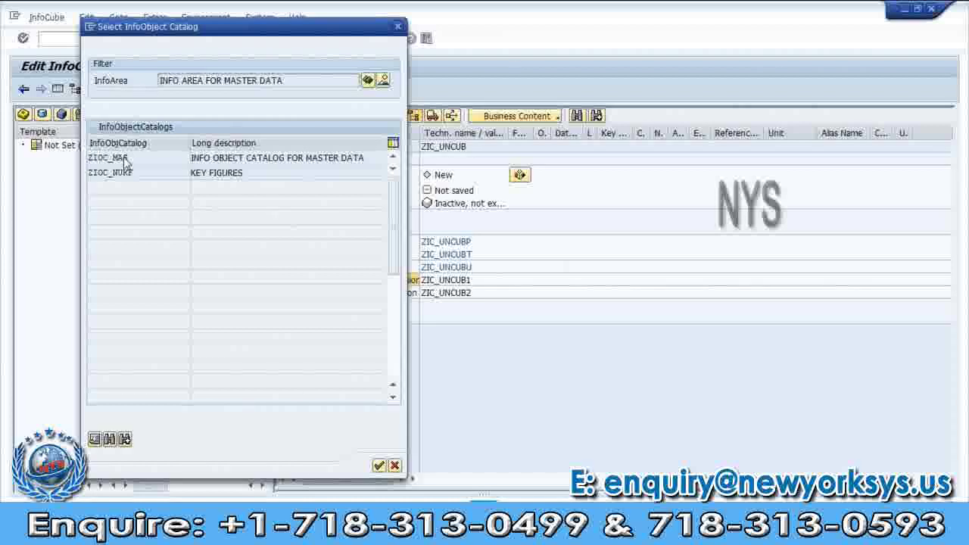
{"action": "double_click", "coordinate": [125, 160]}
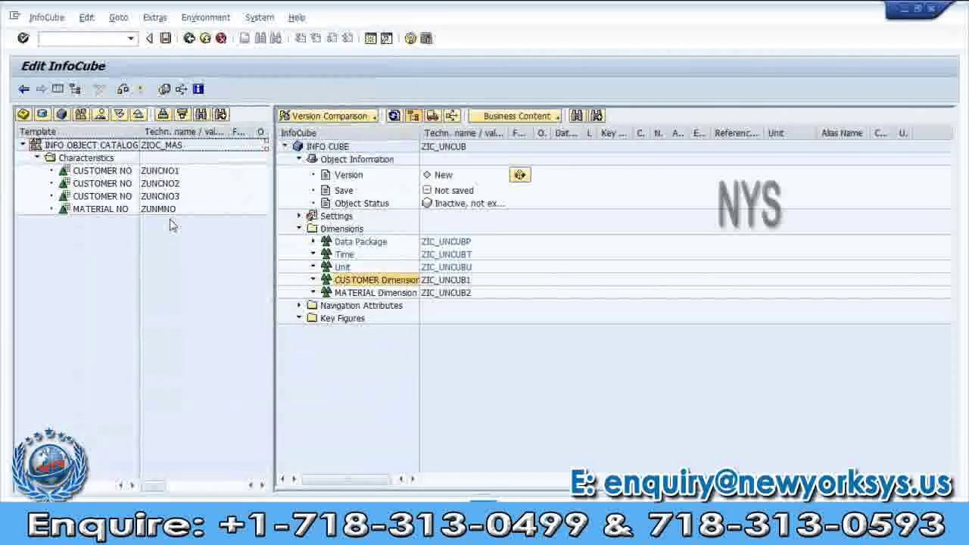
Step: Assign the characteristic ZUNCNO1 from the template catalog to the CUSTOMER Dimension
{"action": "left_click", "coordinate": [157, 212]}
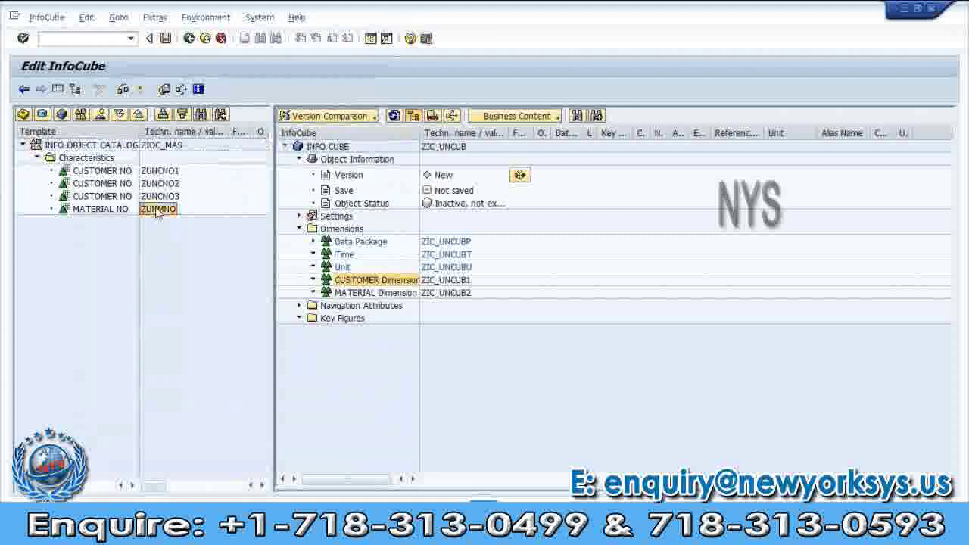
{"action": "left_click", "coordinate": [159, 183]}
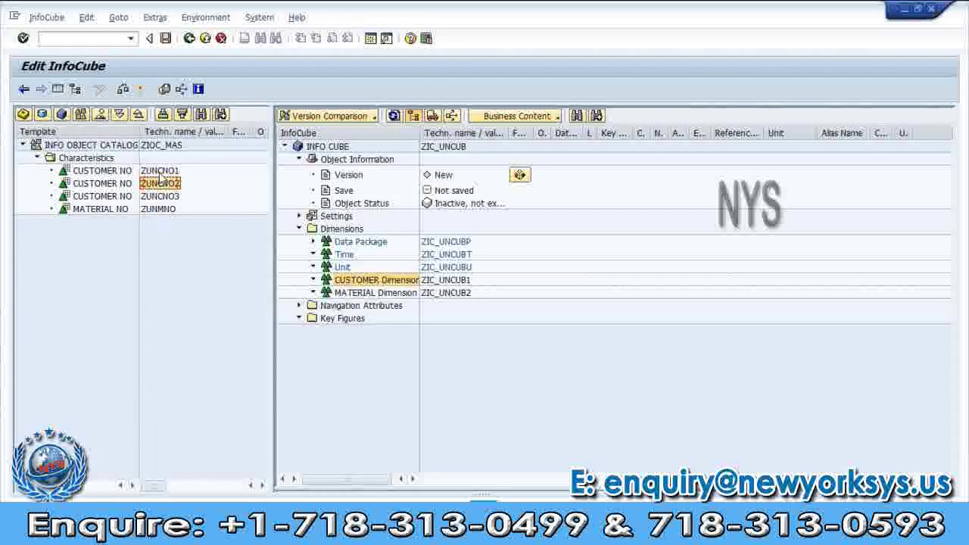
{"action": "left_click", "coordinate": [339, 280]}
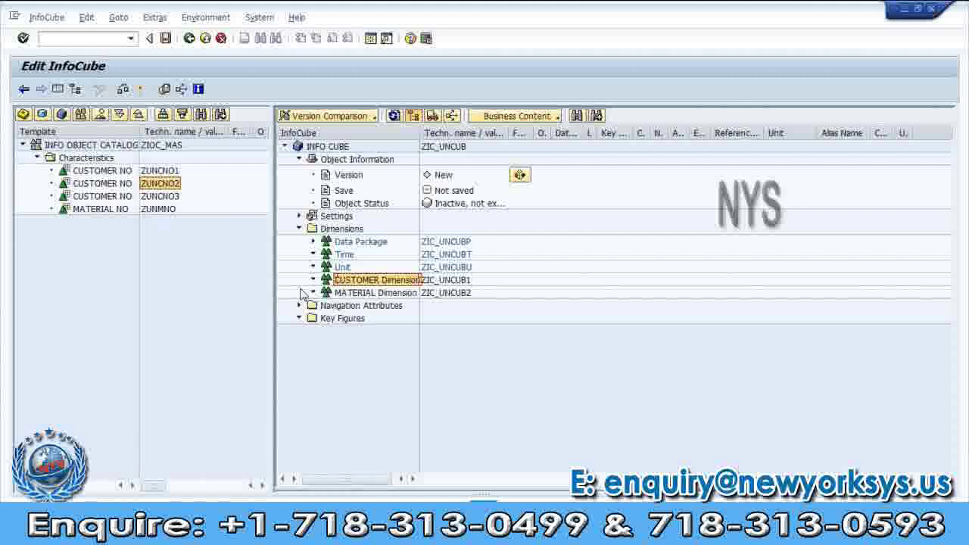
{"action": "left_click", "coordinate": [159, 171]}
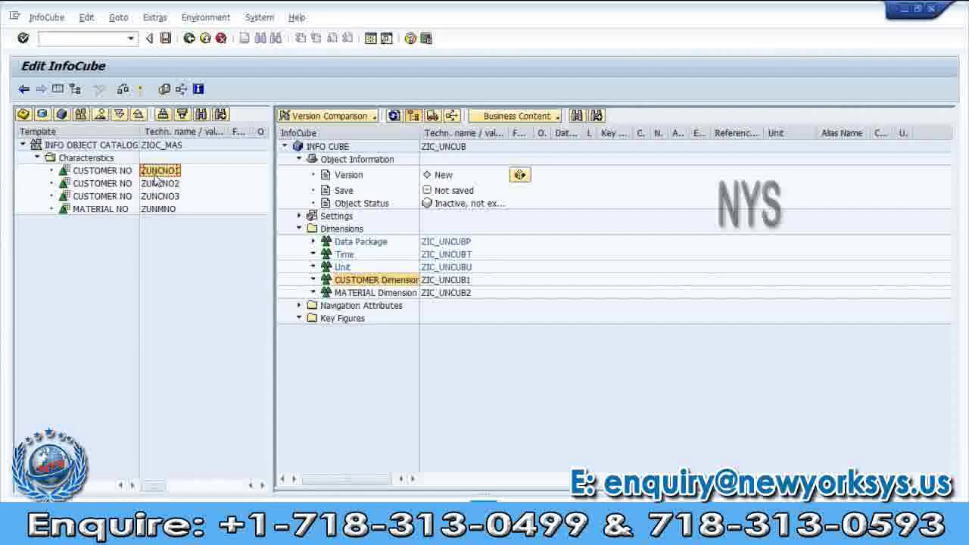
{"action": "left_click_drag", "start_coordinate": [153, 174], "coordinate": [353, 282]}
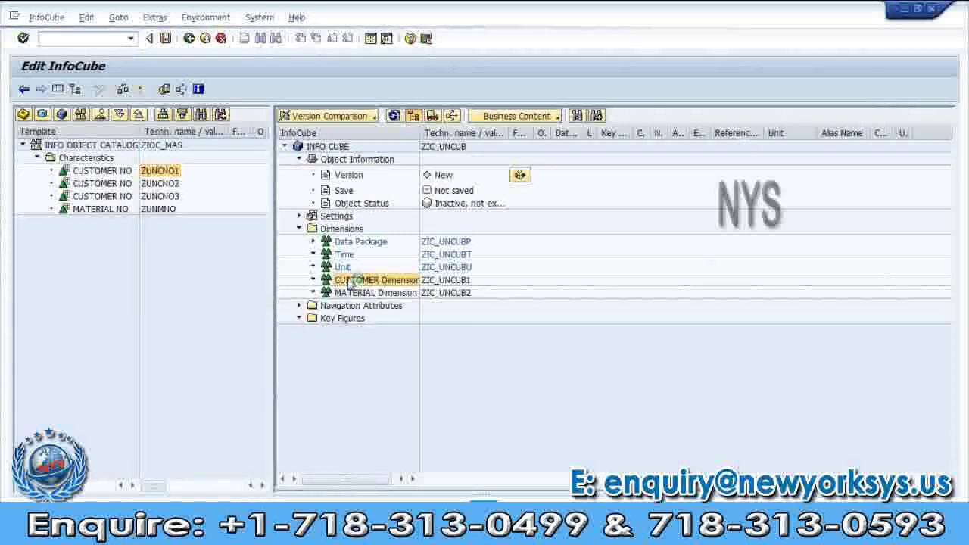
{"action": "left_click_drag", "start_coordinate": [352, 281], "coordinate": [353, 281]}
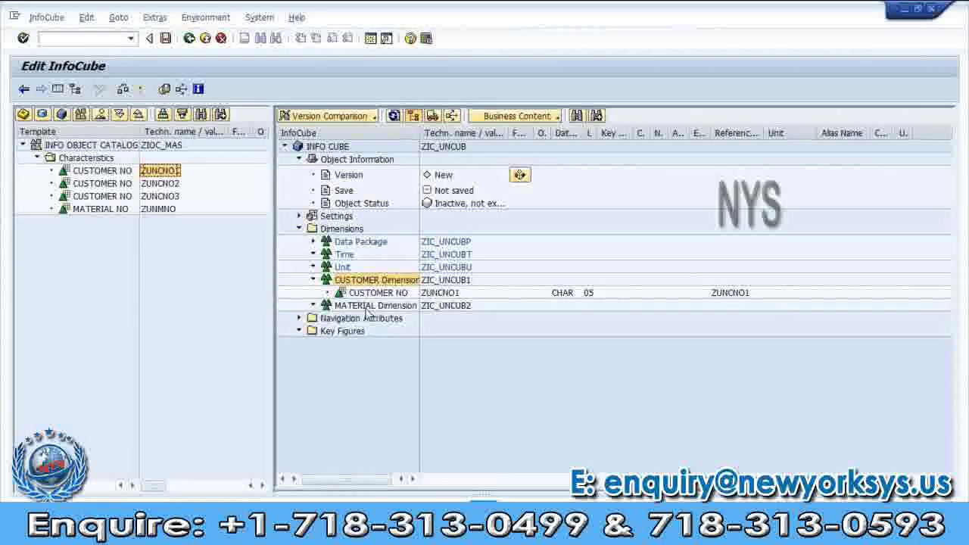
Step: Assign the characteristic ZUNMNO to the MATERIAL Dimension through InfoObject Direct Input
{"action": "left_click", "coordinate": [369, 309]}
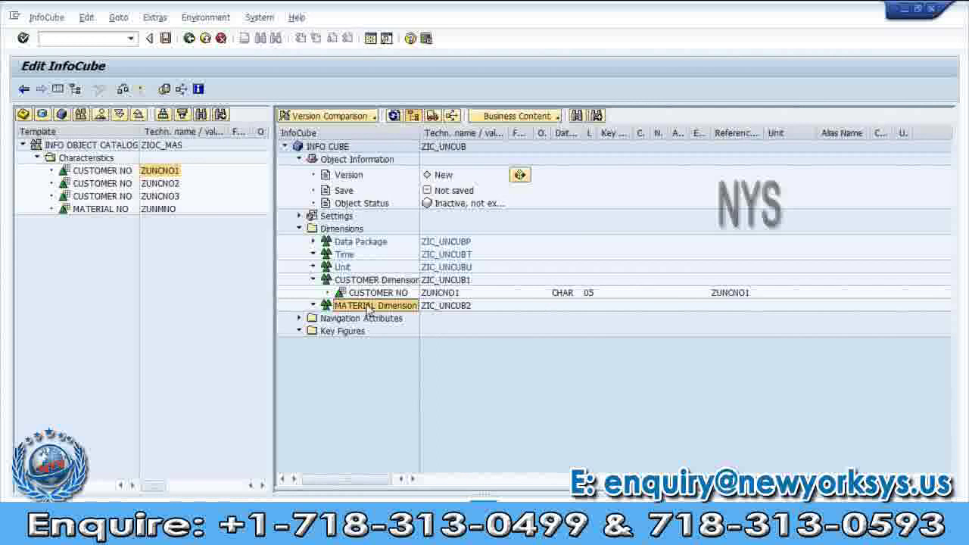
{"action": "right_click", "coordinate": [369, 309]}
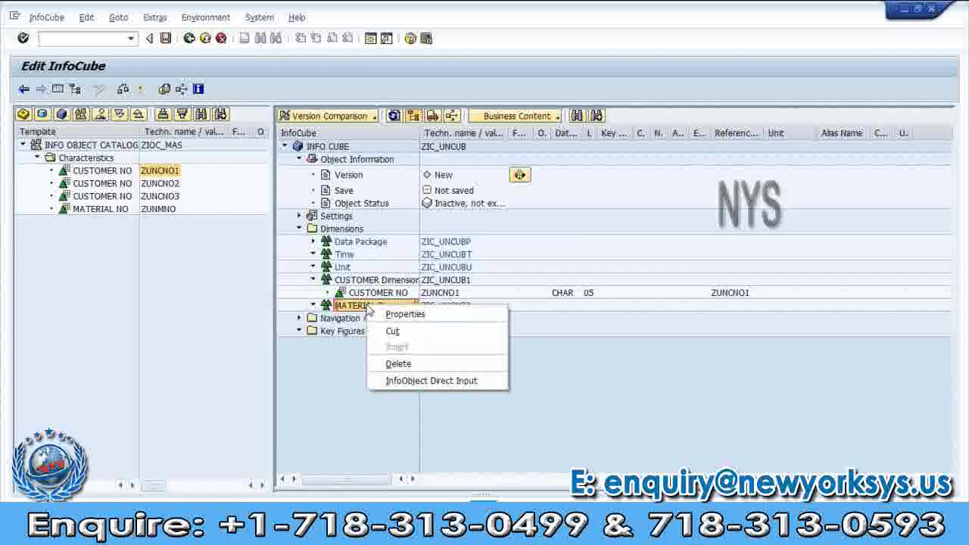
{"action": "left_click", "coordinate": [421, 382]}
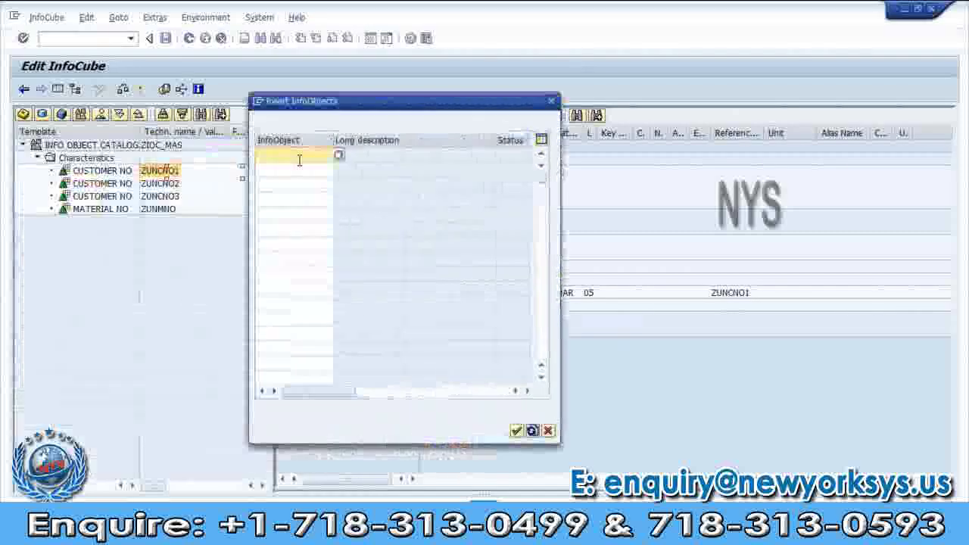
{"action": "type", "text": "ZUNMNO"}
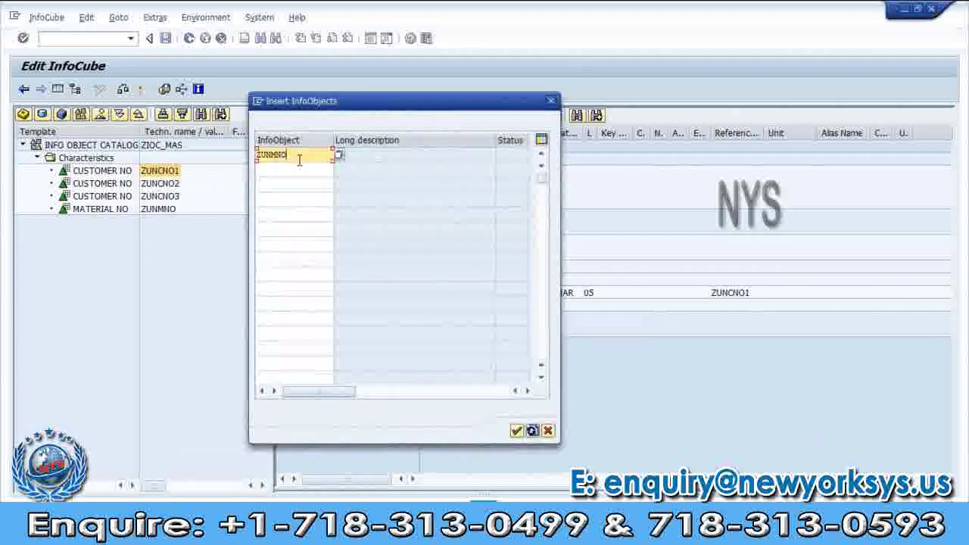
{"action": "key", "text": "Return"}
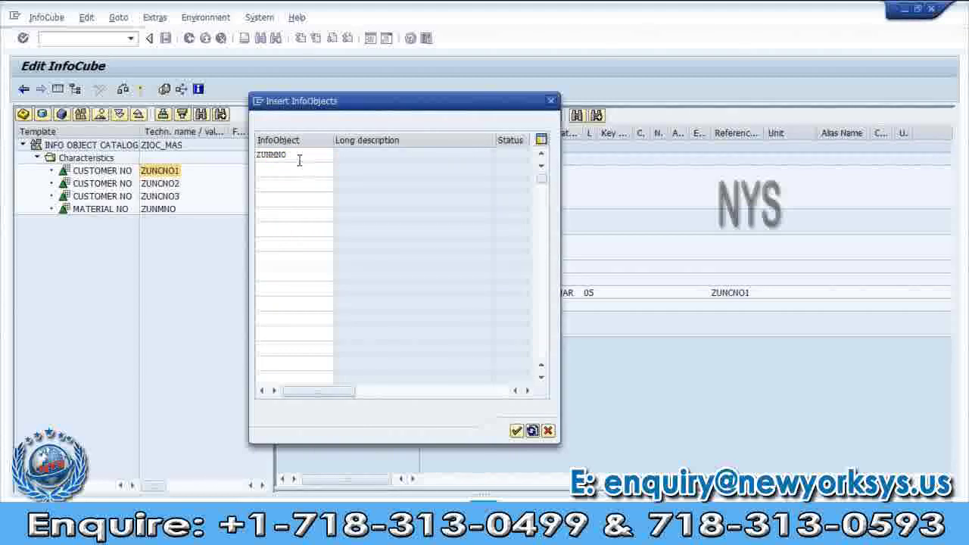
{"action": "left_click", "coordinate": [299, 159]}
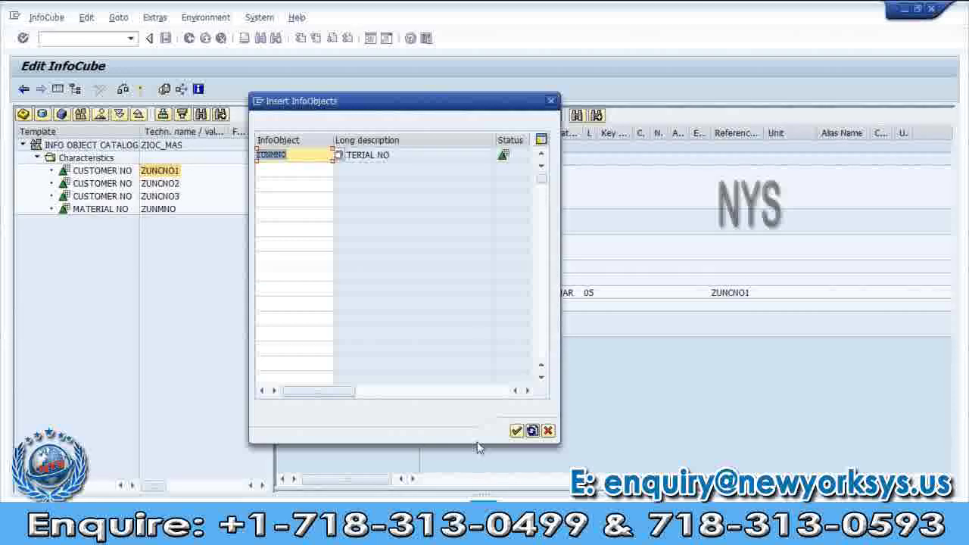
{"action": "left_click", "coordinate": [456, 391]}
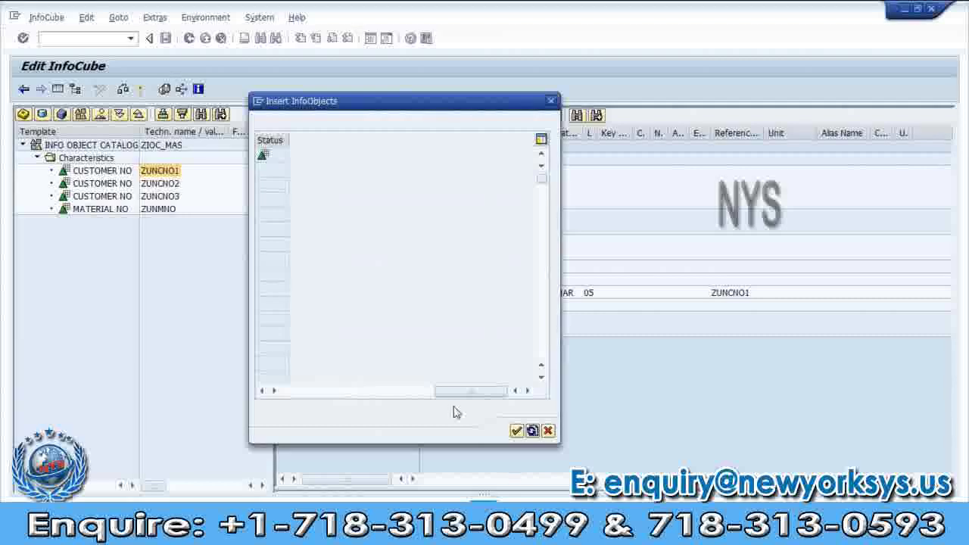
{"action": "left_click_drag", "start_coordinate": [454, 391], "coordinate": [374, 394]}
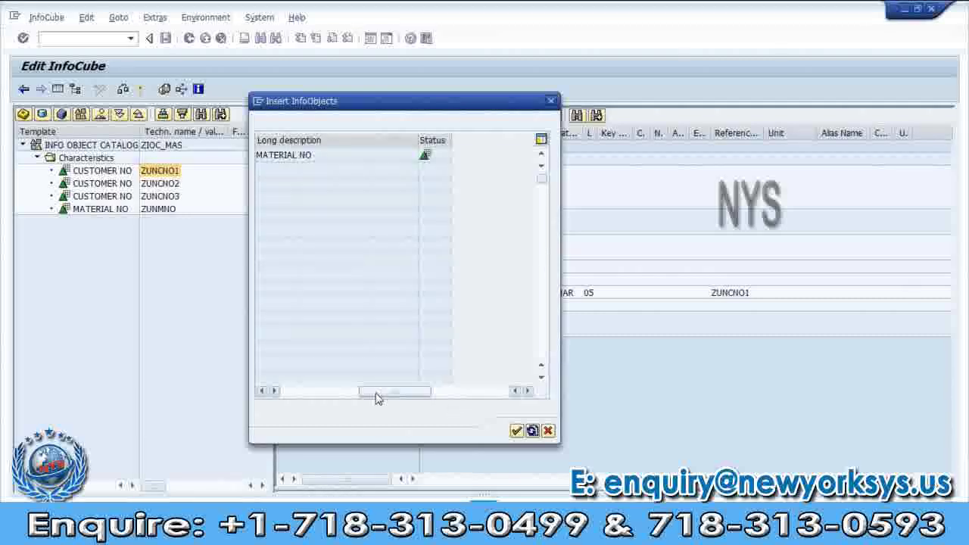
{"action": "left_click", "coordinate": [301, 392]}
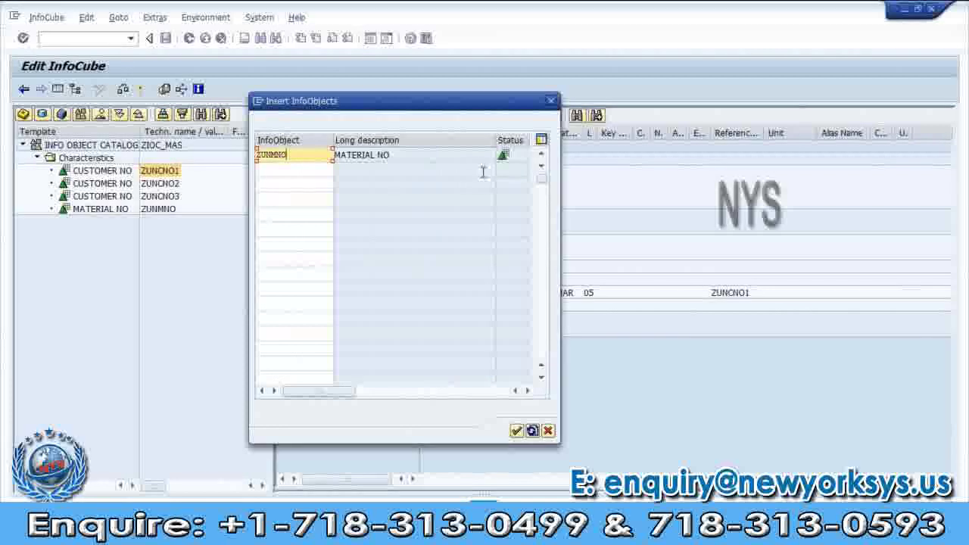
{"action": "mouse_move", "coordinate": [502, 162]}
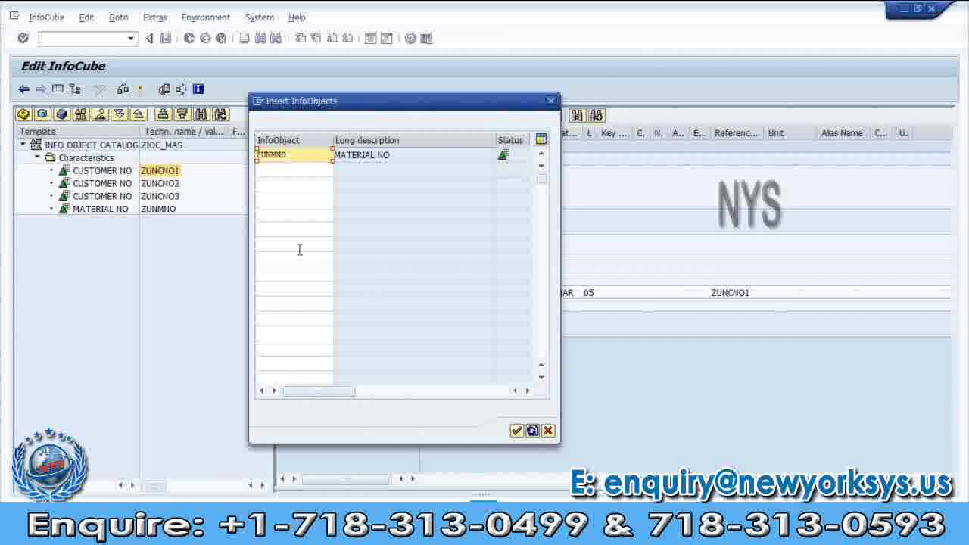
{"action": "left_click", "coordinate": [517, 430]}
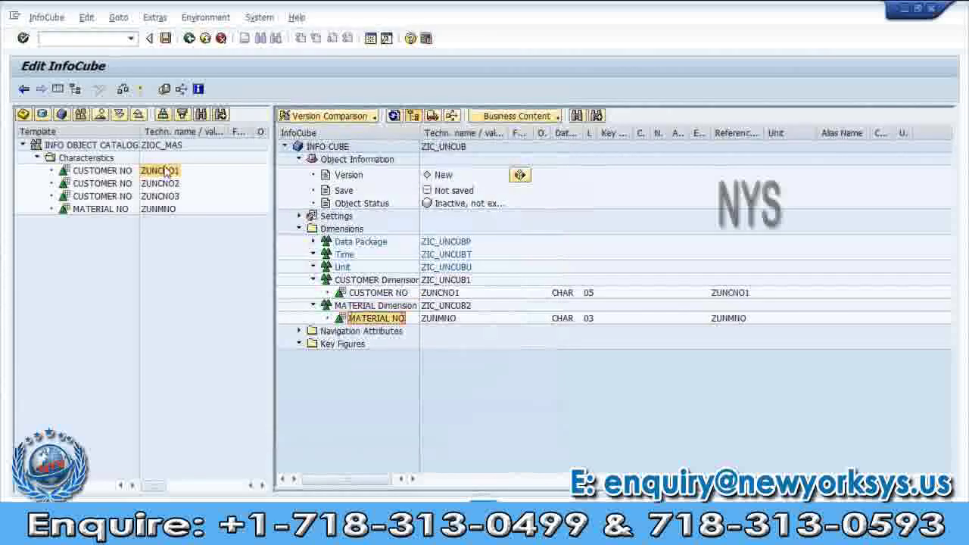
Step: Load the key figure catalog ZIOC_NUKF as the template and assign AMOUNT, PRICE and QUNTITY to the InfoCube's Key Figures
{"action": "left_click", "coordinate": [390, 282]}
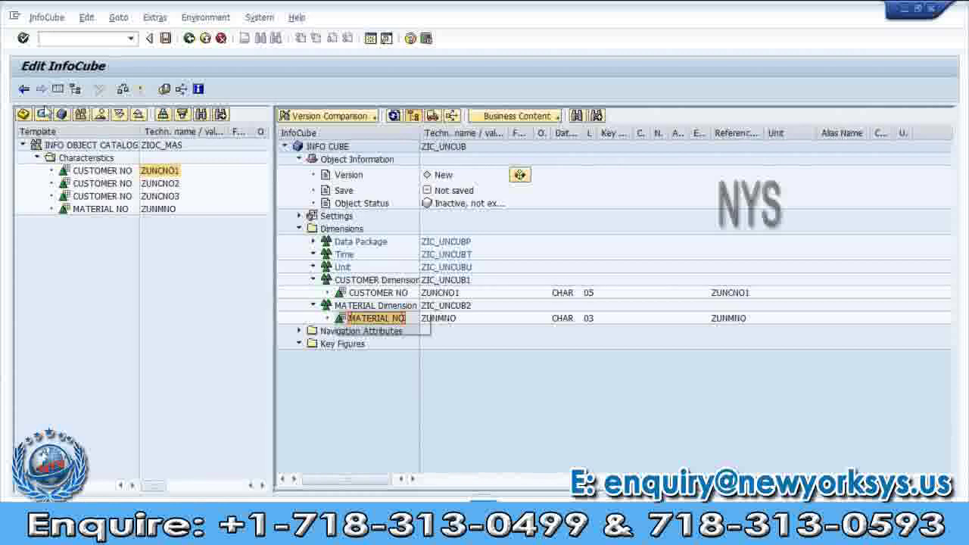
{"action": "left_click", "coordinate": [81, 114]}
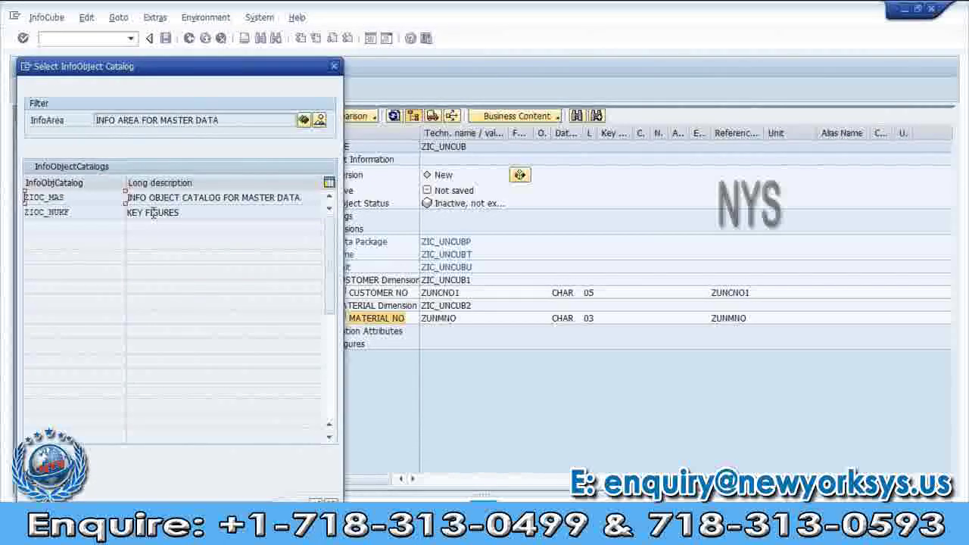
{"action": "double_click", "coordinate": [152, 213]}
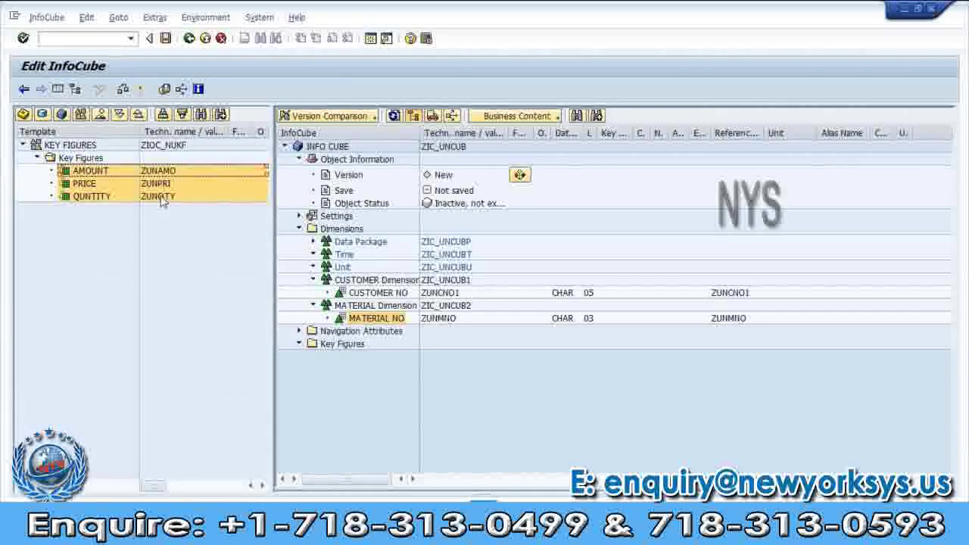
{"action": "left_click_drag", "start_coordinate": [161, 201], "coordinate": [334, 357]}
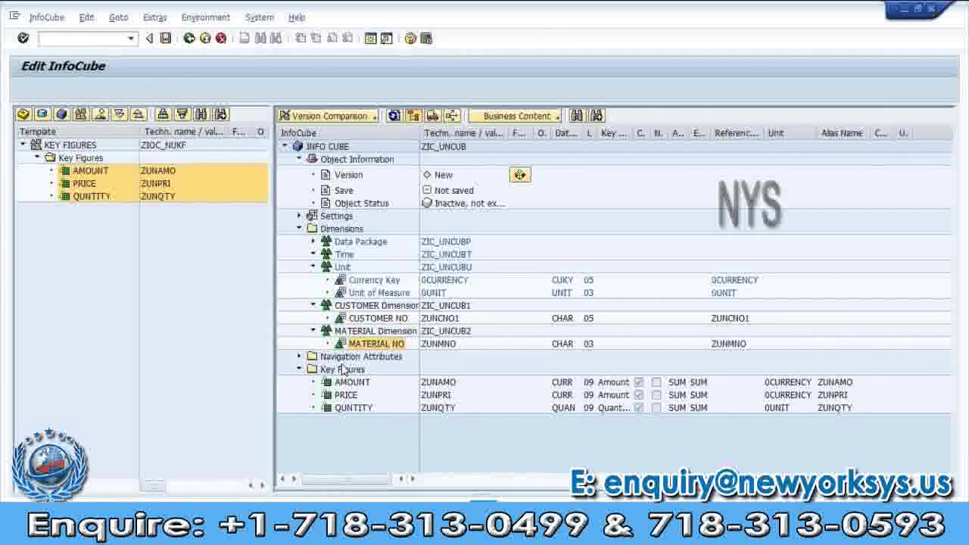
{"action": "left_click", "coordinate": [358, 293]}
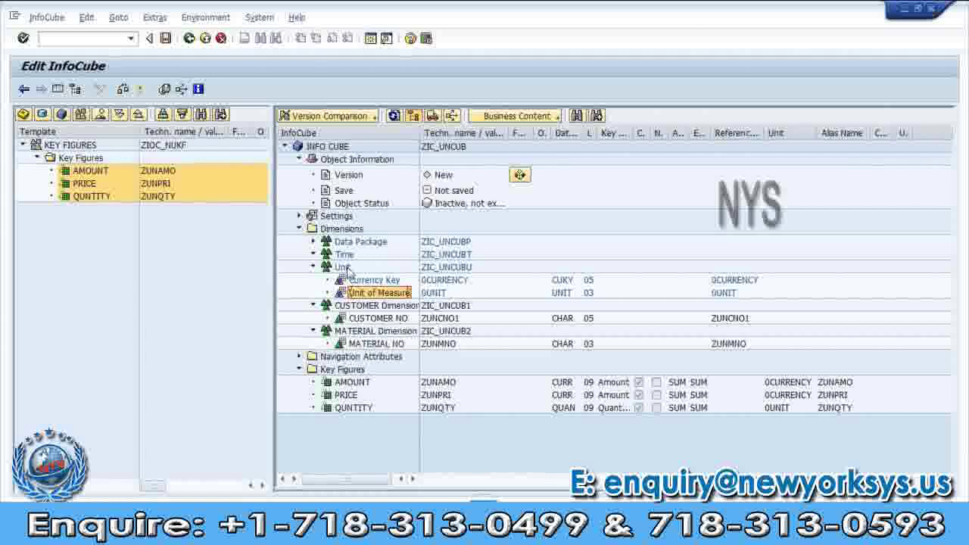
{"action": "left_click", "coordinate": [345, 268]}
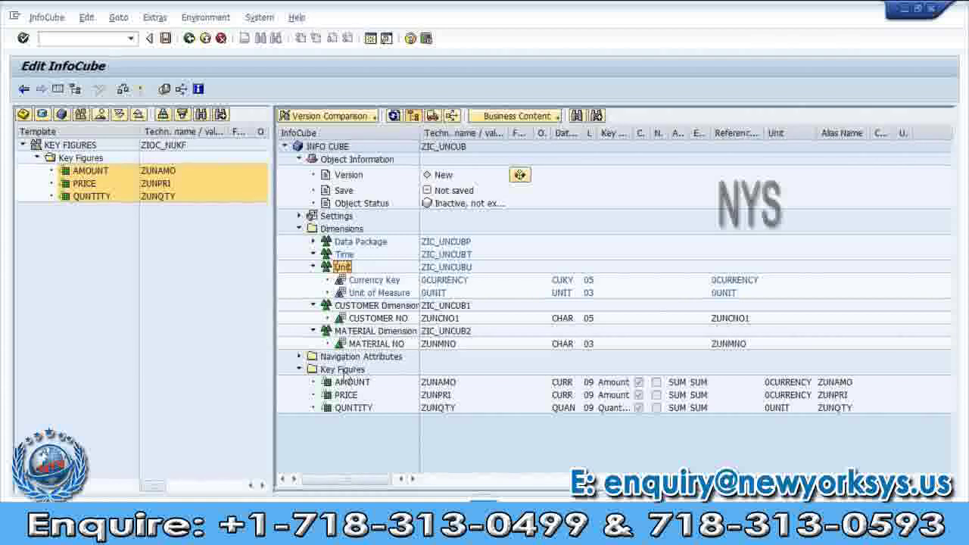
{"action": "left_click", "coordinate": [343, 370]}
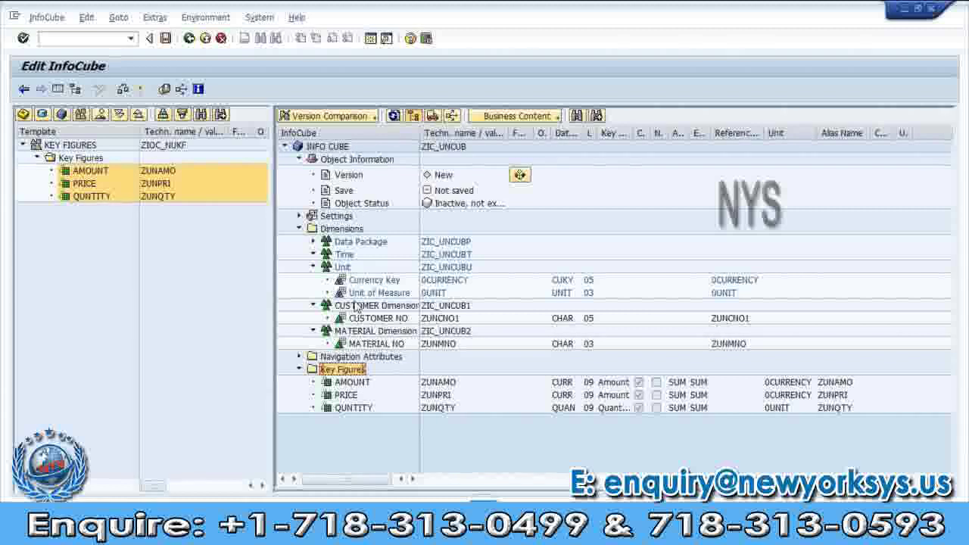
{"action": "left_click", "coordinate": [343, 267]}
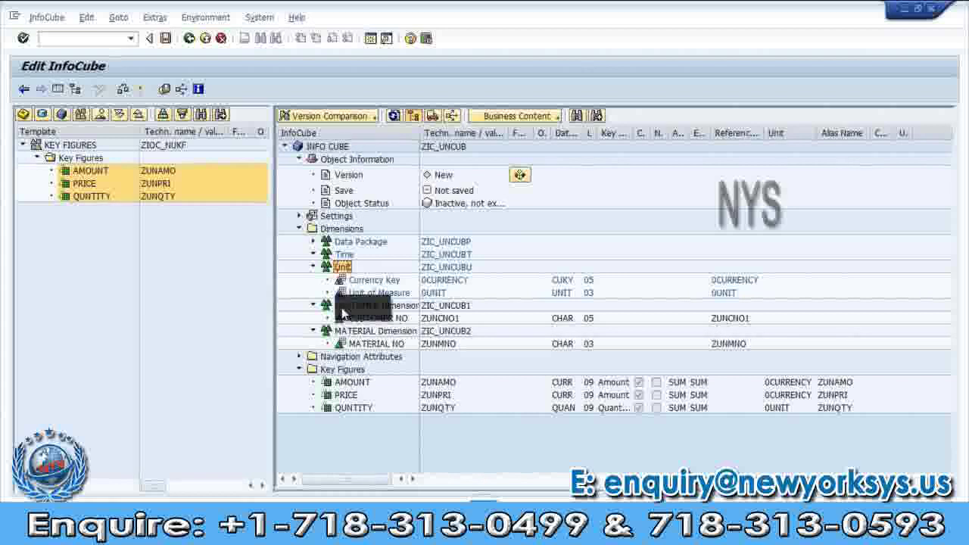
Step: Insert the time characteristic 0CALDAY into the Time dimension through InfoObject Direct Input
{"action": "left_click", "coordinate": [343, 255]}
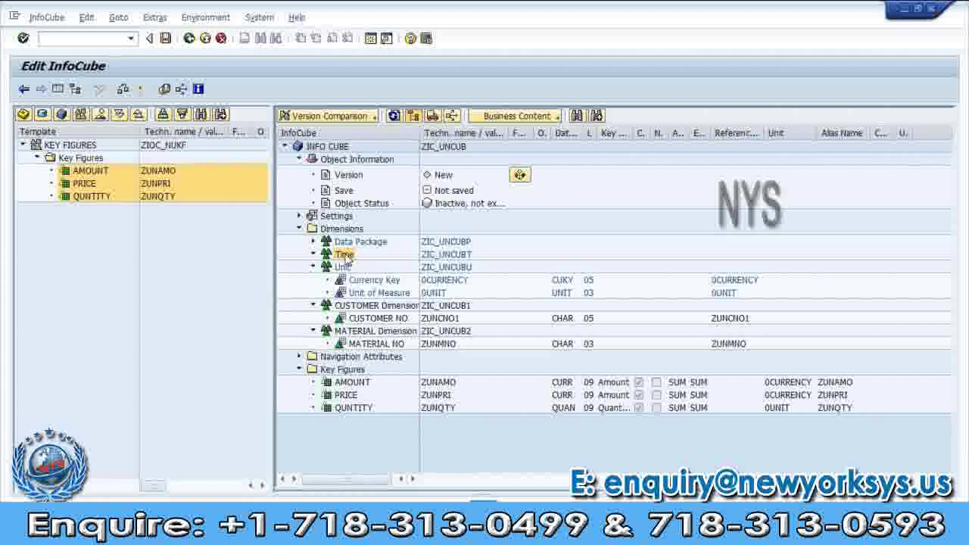
{"action": "left_click", "coordinate": [351, 255]}
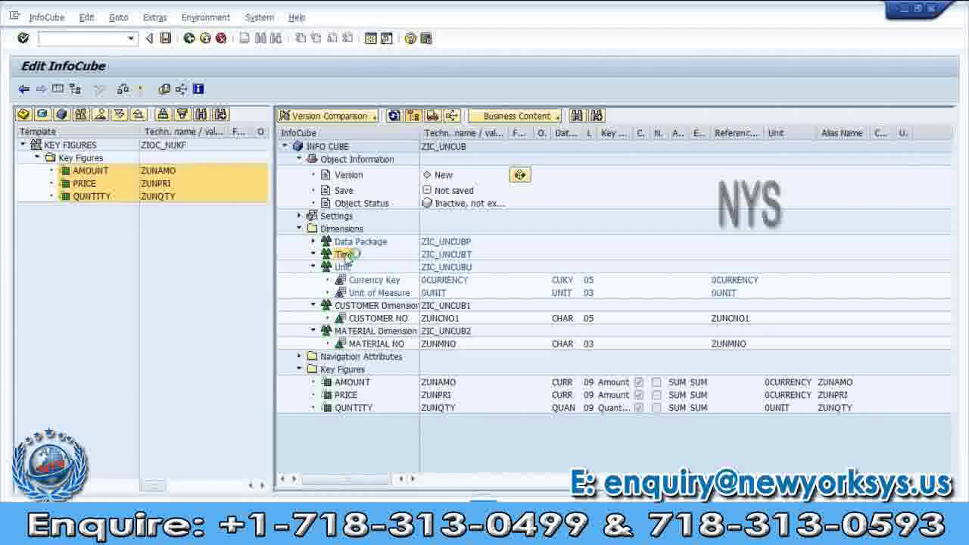
{"action": "right_click", "coordinate": [348, 256]}
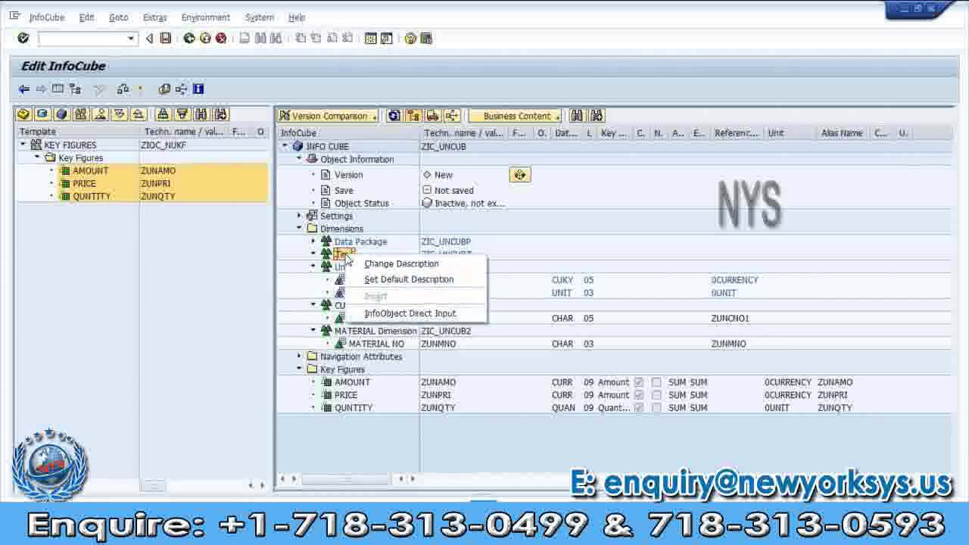
{"action": "left_click", "coordinate": [394, 314]}
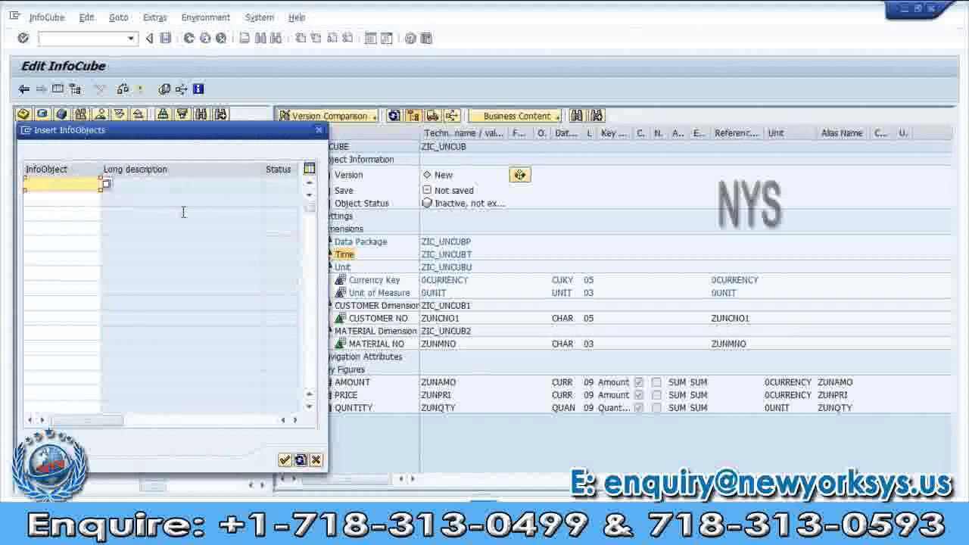
{"action": "type", "text": "0CALDAY"}
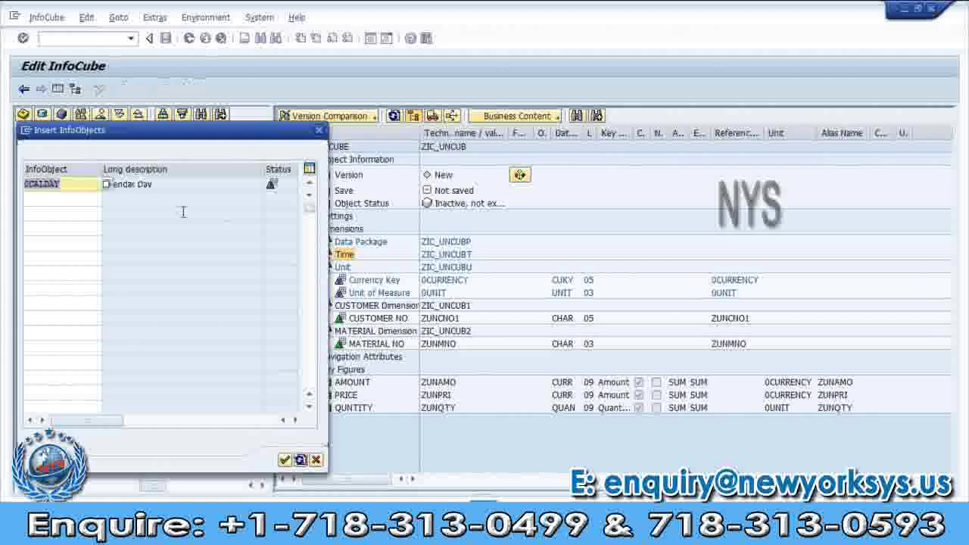
{"action": "key", "text": "Return"}
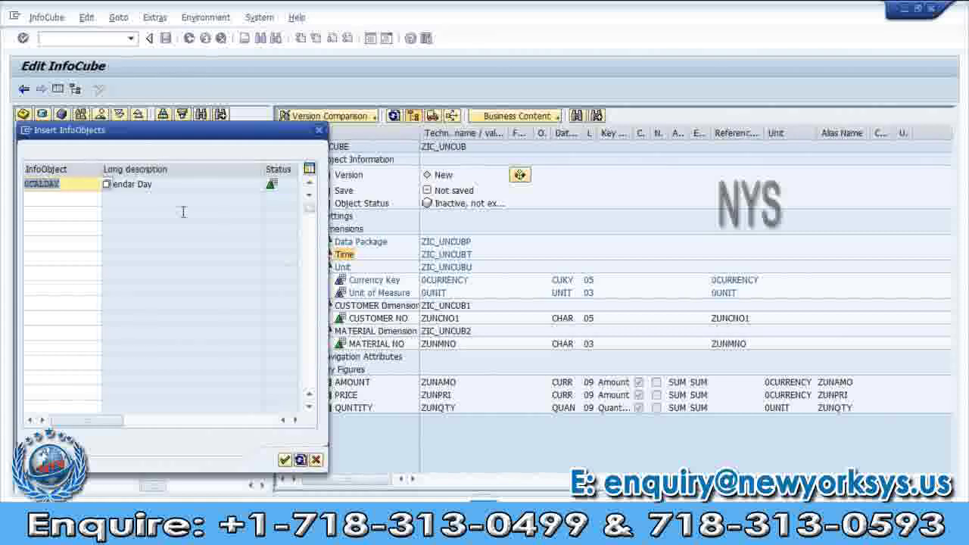
{"action": "left_click", "coordinate": [285, 460]}
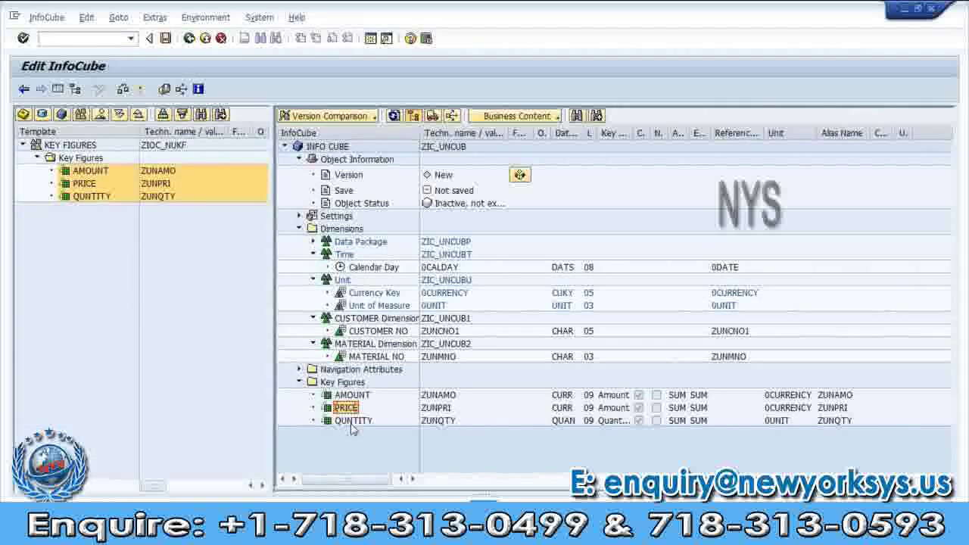
Step: Compare the InfoCube's dimensions and key figures with the star schema diagram in the image viewer, and return to the InfoCube editor
{"action": "left_click", "coordinate": [350, 423]}
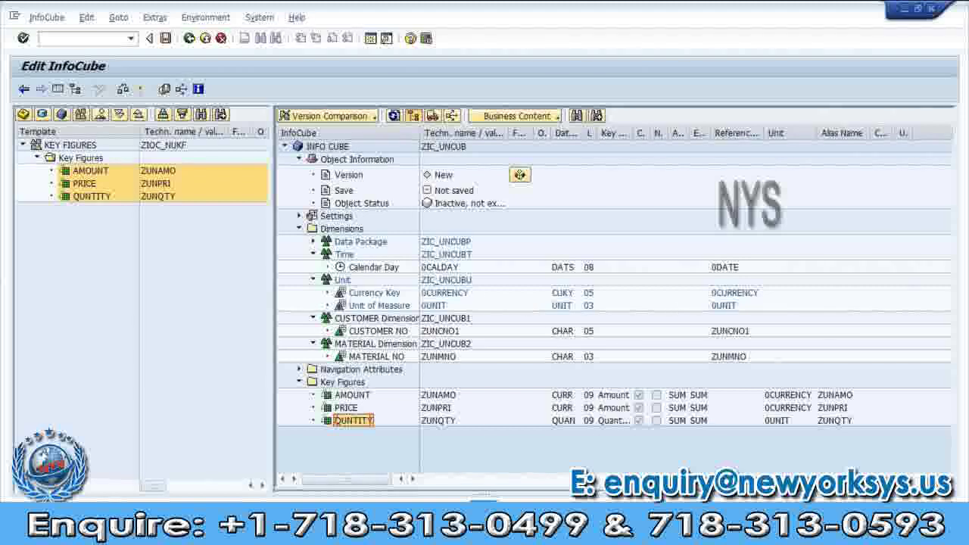
{"action": "key", "text": "alt+Tab"}
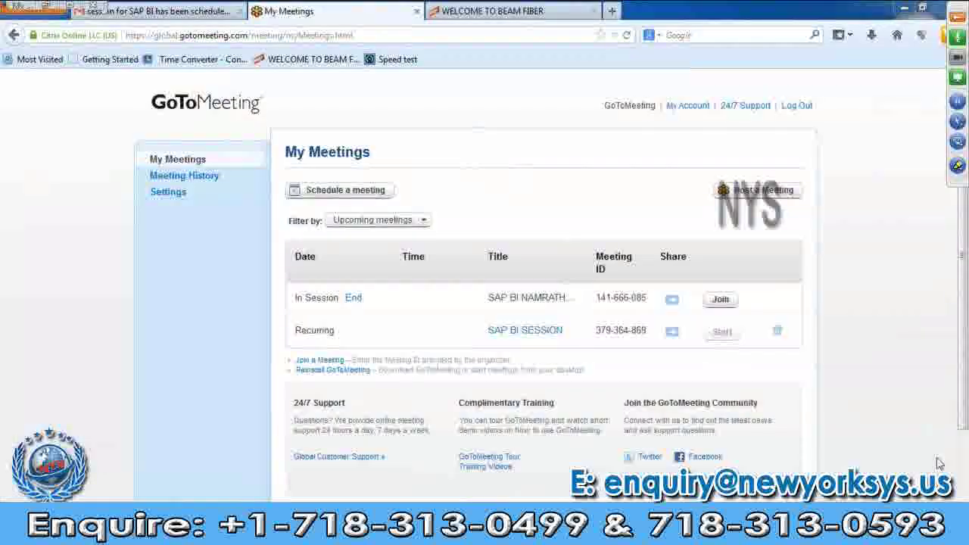
{"action": "key", "text": "alt+Tab"}
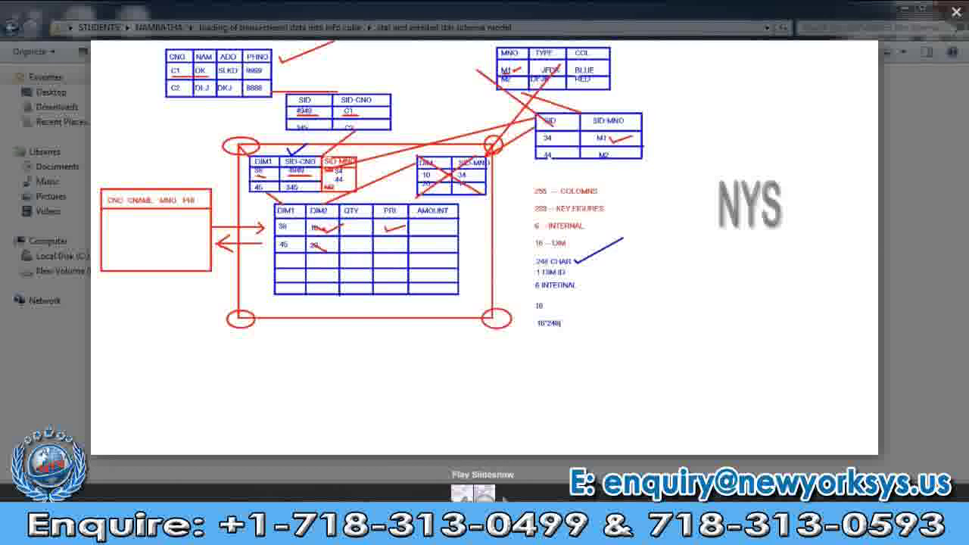
{"action": "left_click", "coordinate": [239, 530]}
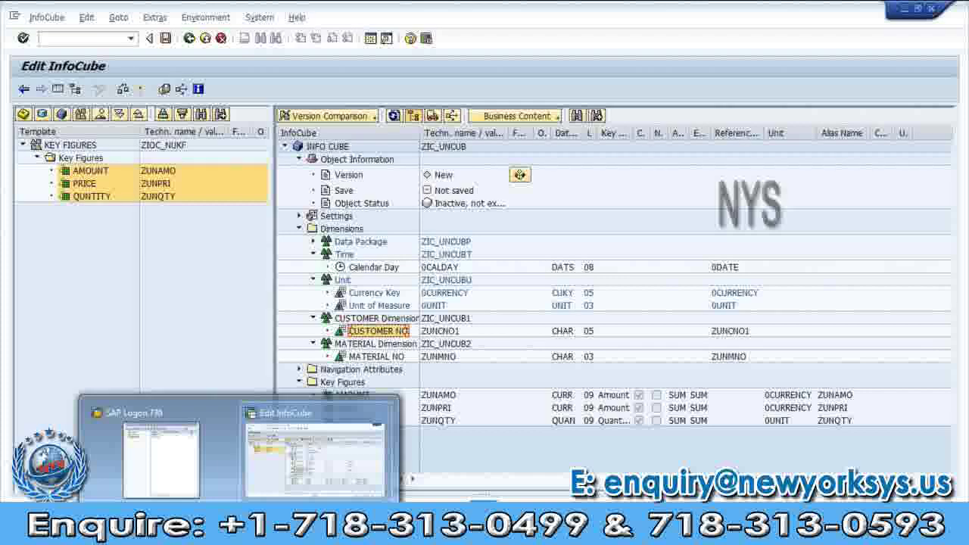
{"action": "key", "text": "alt+Tab"}
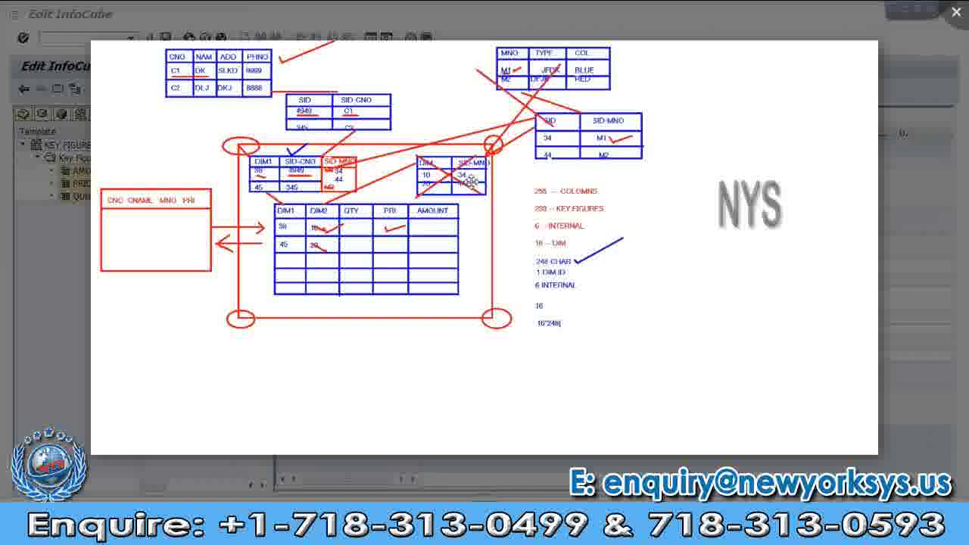
{"action": "key", "text": "Escape"}
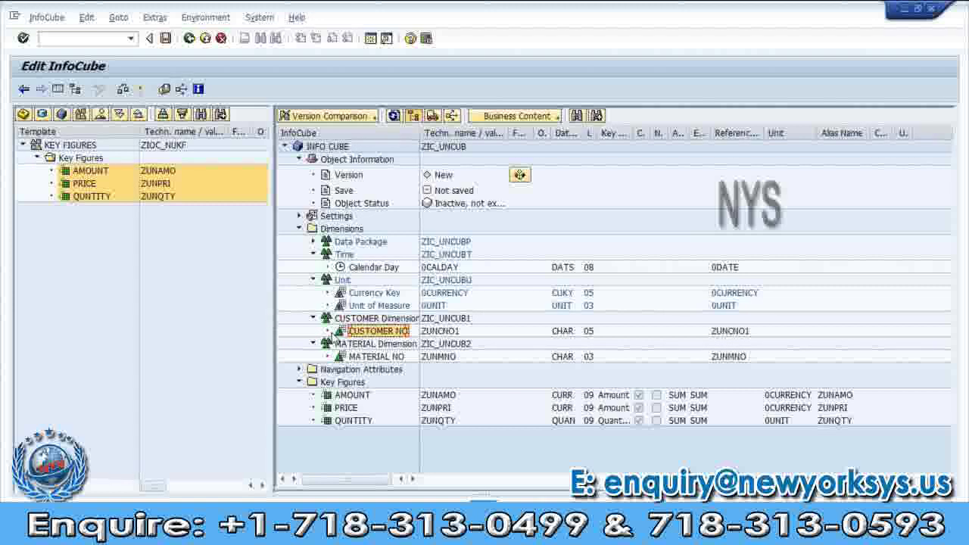
{"action": "left_click", "coordinate": [373, 266]}
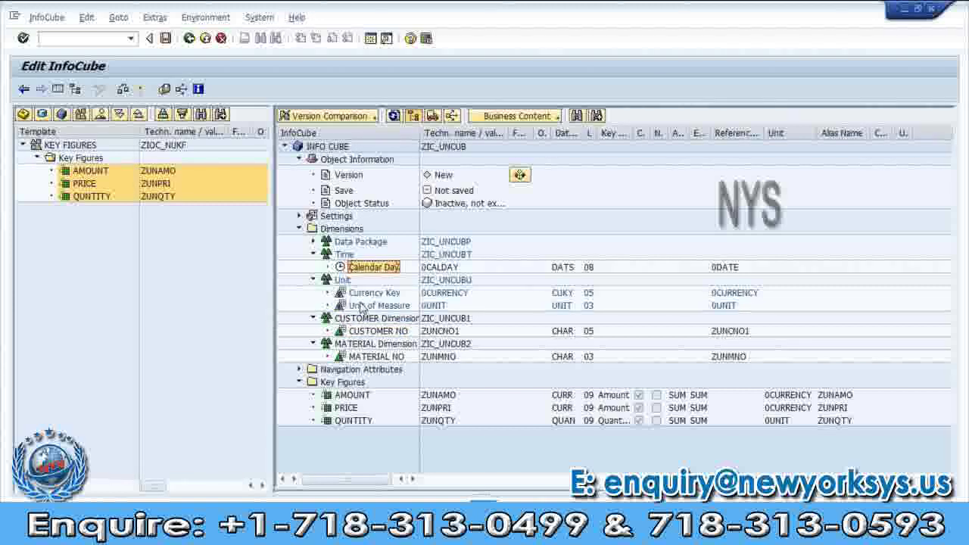
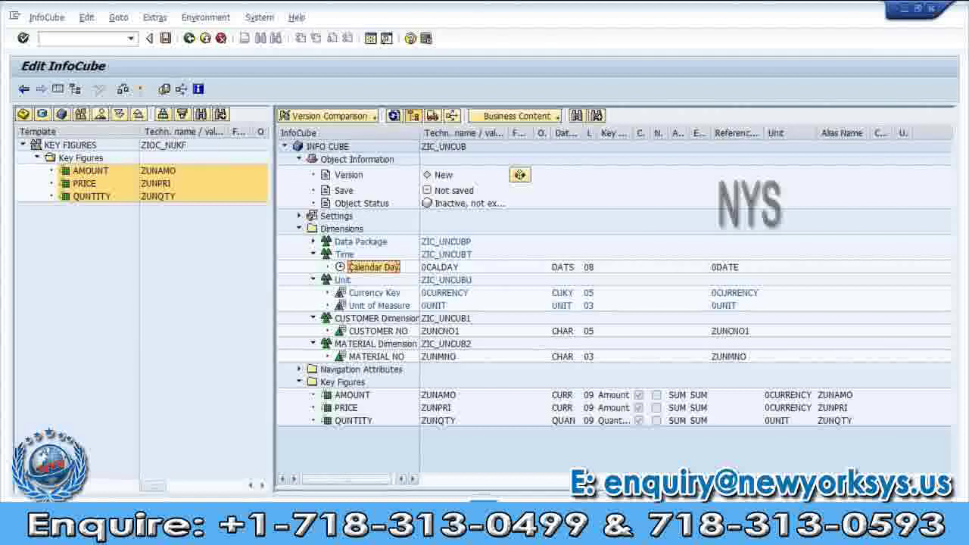
Step: Activate the InfoCube ZIC_UNCUB
{"action": "left_click", "coordinate": [140, 318]}
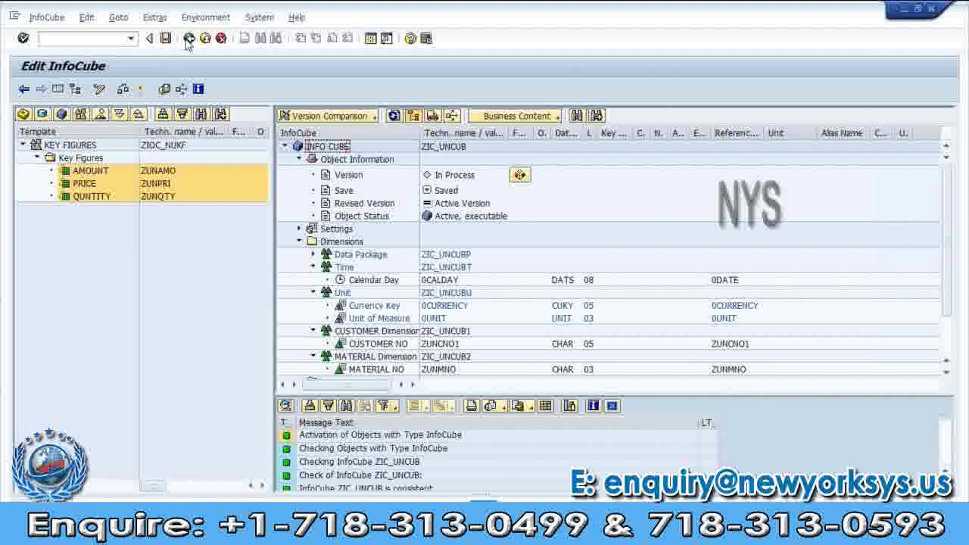
Step: Leave the InfoCube editor for the modeling workbench and open the LISTSCHEMA transaction in a separate session
{"action": "left_click", "coordinate": [144, 144]}
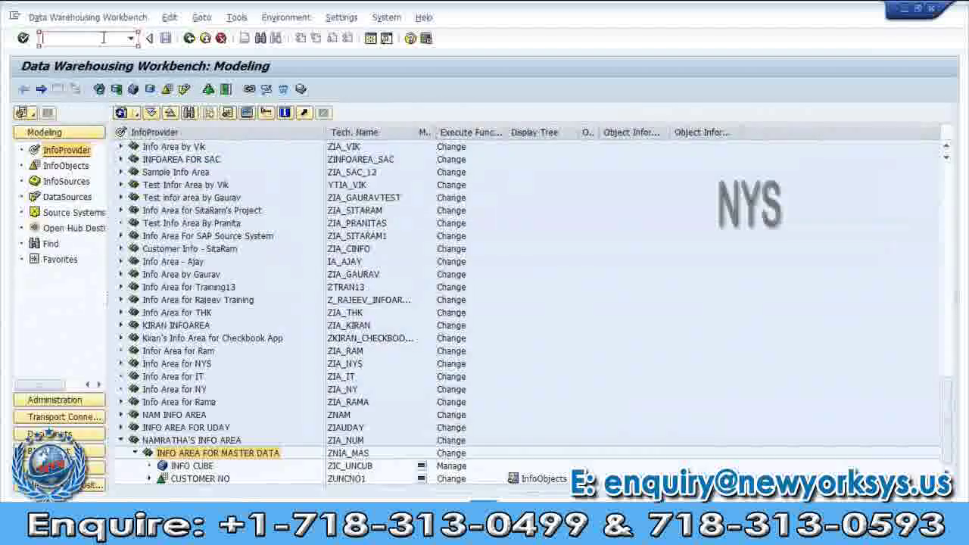
{"action": "type", "text": "/OLISTSCHEMA"}
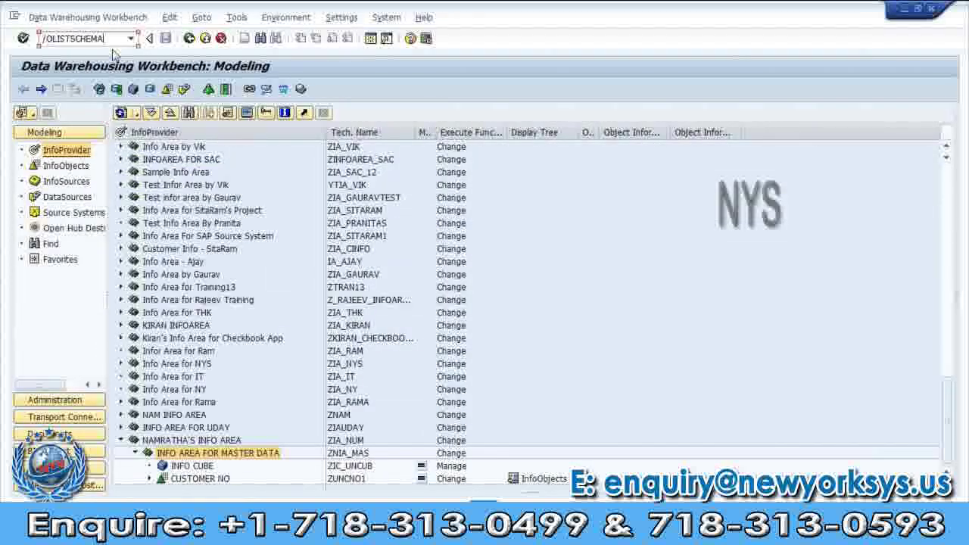
{"action": "key", "text": "Return"}
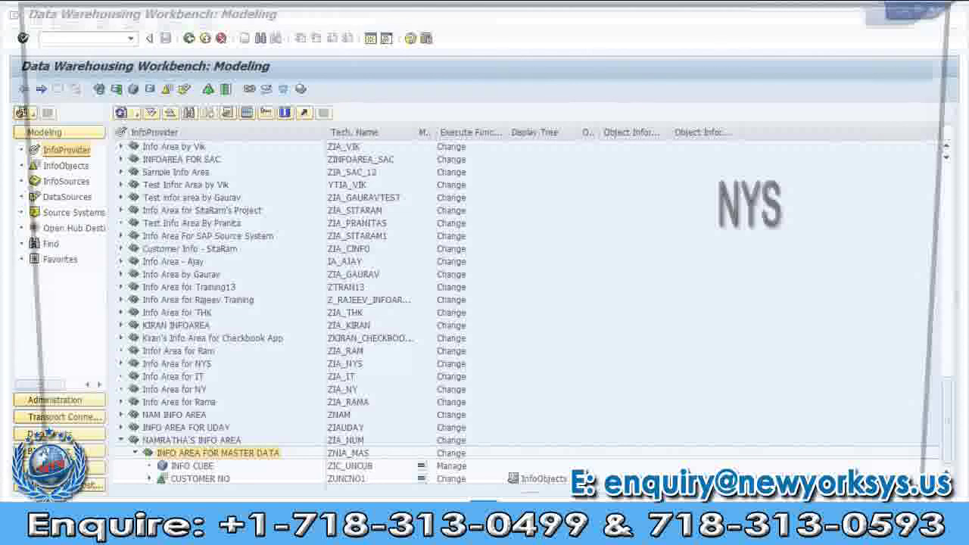
{"action": "left_click", "coordinate": [411, 469]}
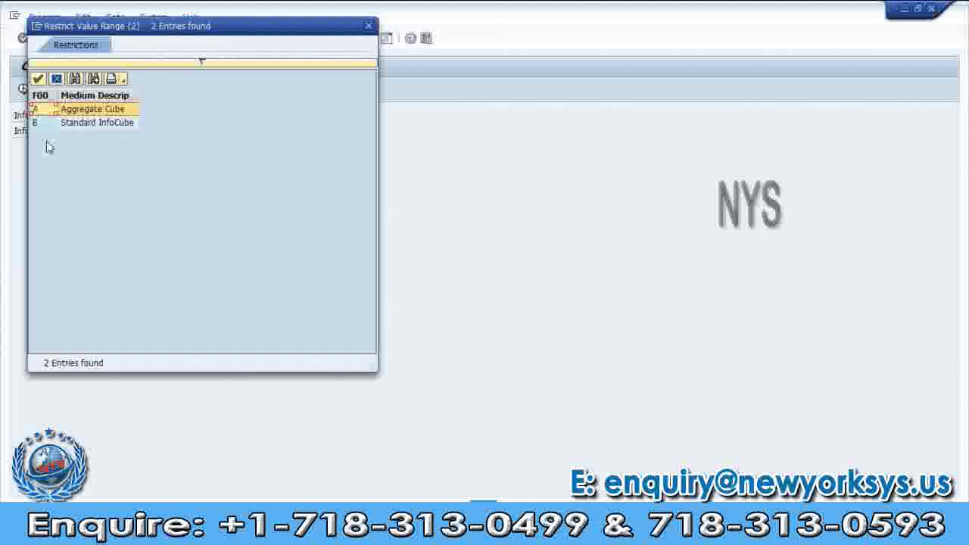
Step: Set the InfoCube type to B (Standard InfoCube), enter InfoCube ZIC_UNCUB, and run the schema viewer
{"action": "left_click", "coordinate": [79, 123]}
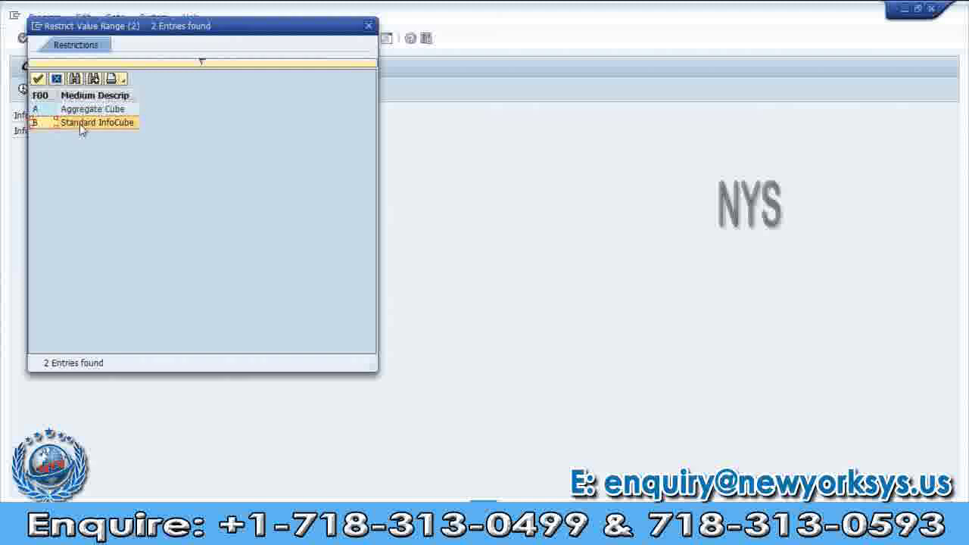
{"action": "left_click", "coordinate": [80, 125]}
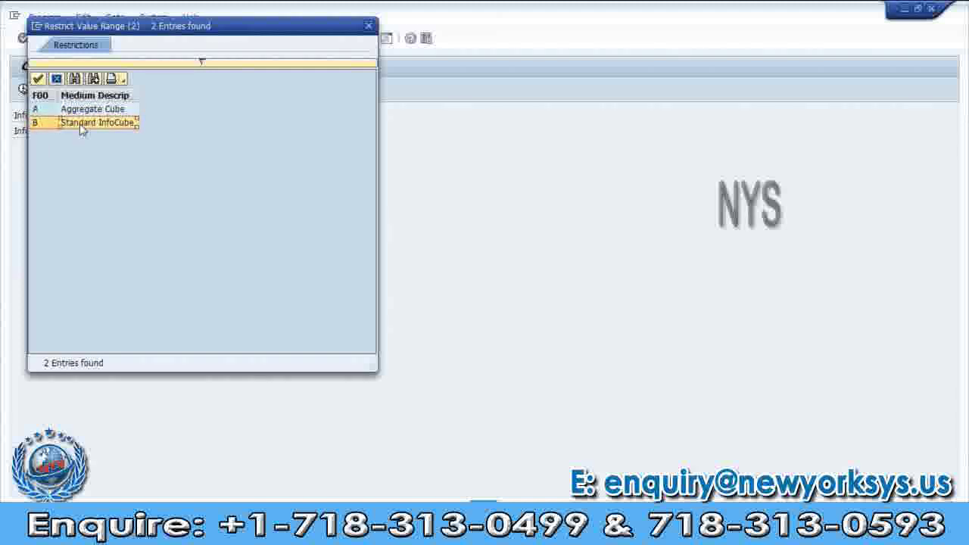
{"action": "double_click", "coordinate": [80, 126]}
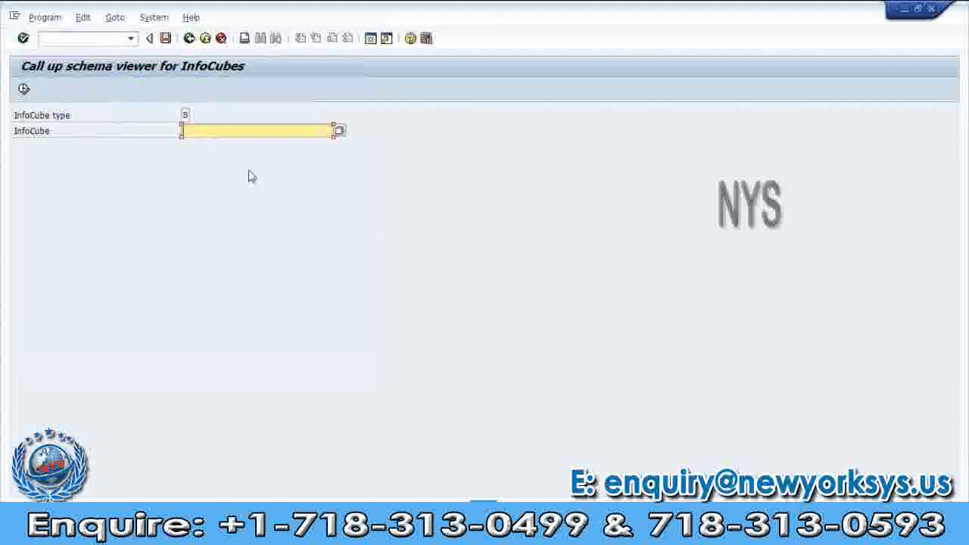
{"action": "type", "text": "ZTC_UNCUB"}
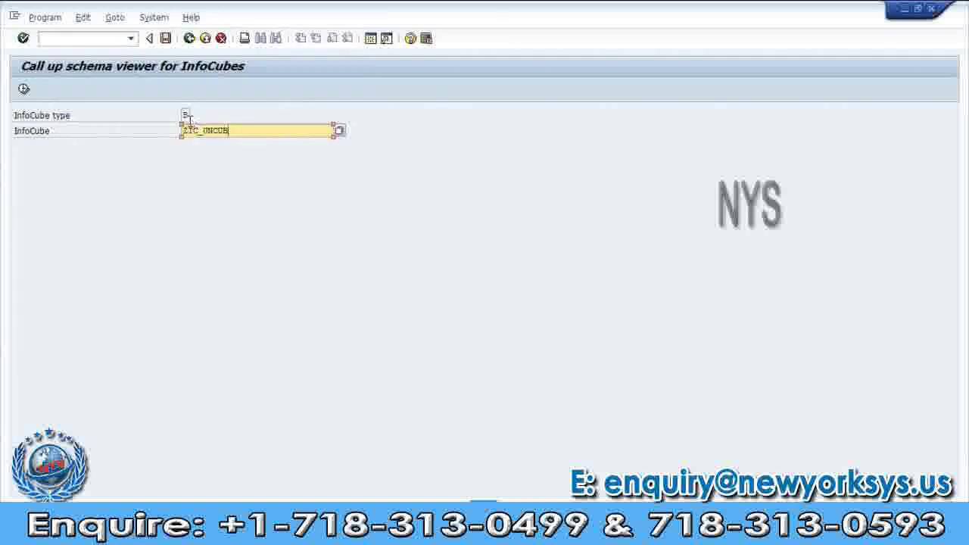
{"action": "left_click", "coordinate": [23, 90]}
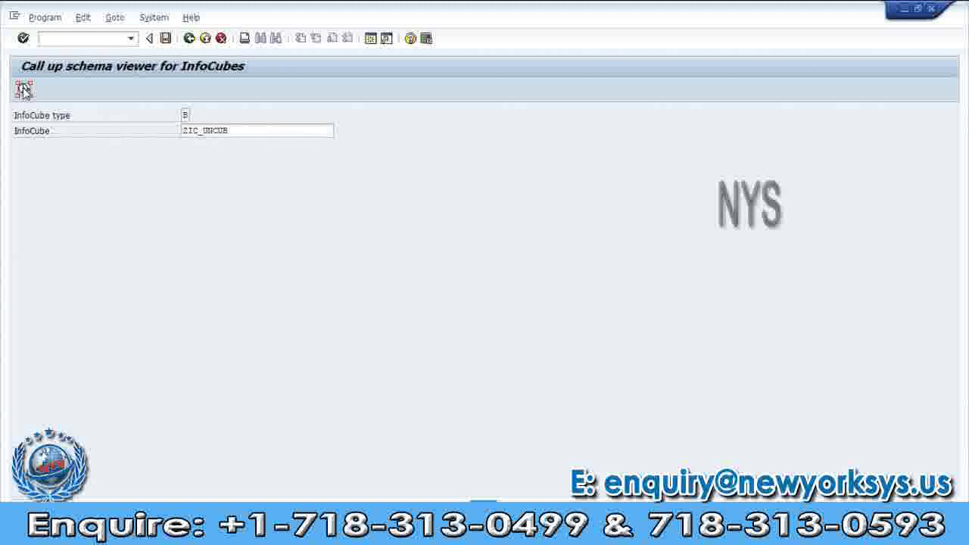
{"action": "left_click", "coordinate": [23, 90]}
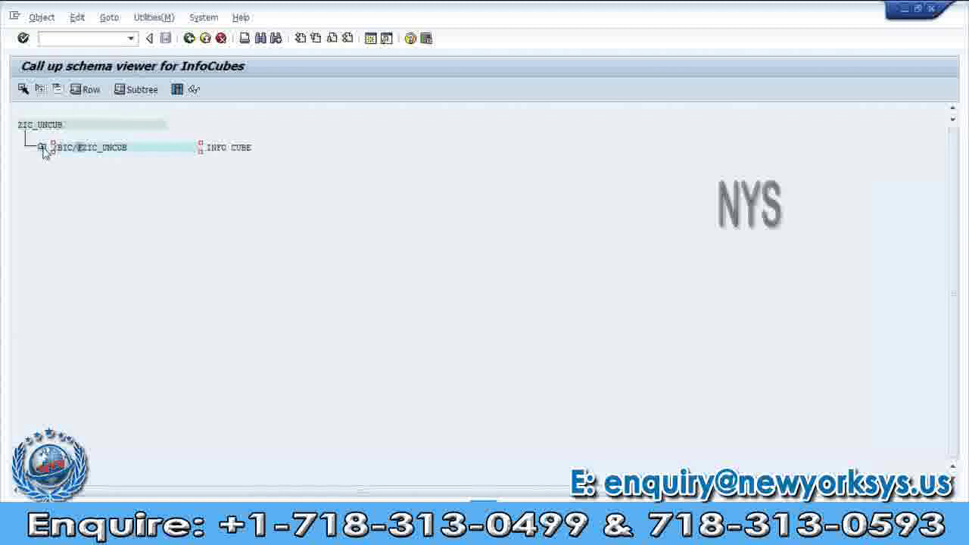
Step: Expand the fact table /BIC/FZIC_UNCUB and examine the dimension tables beneath it
{"action": "left_click", "coordinate": [43, 148]}
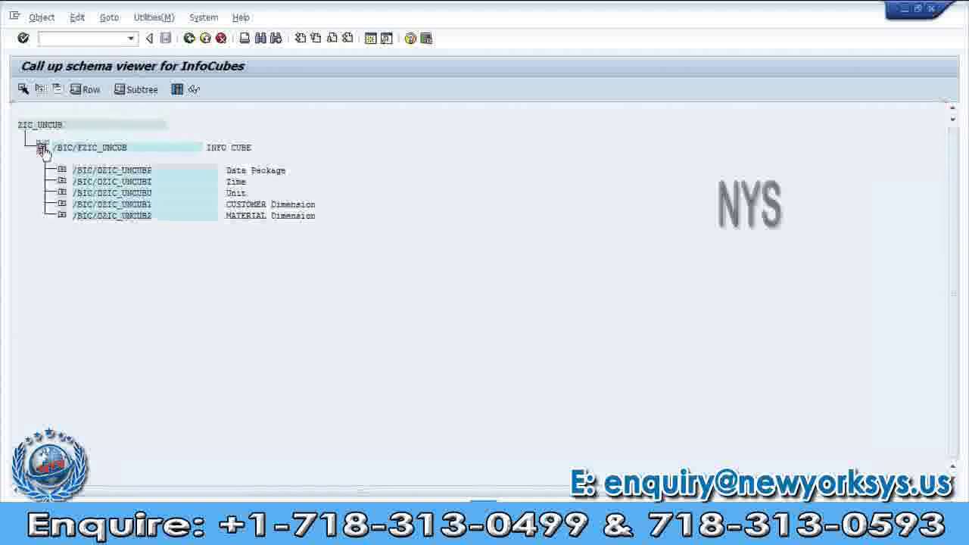
{"action": "left_click", "coordinate": [99, 185]}
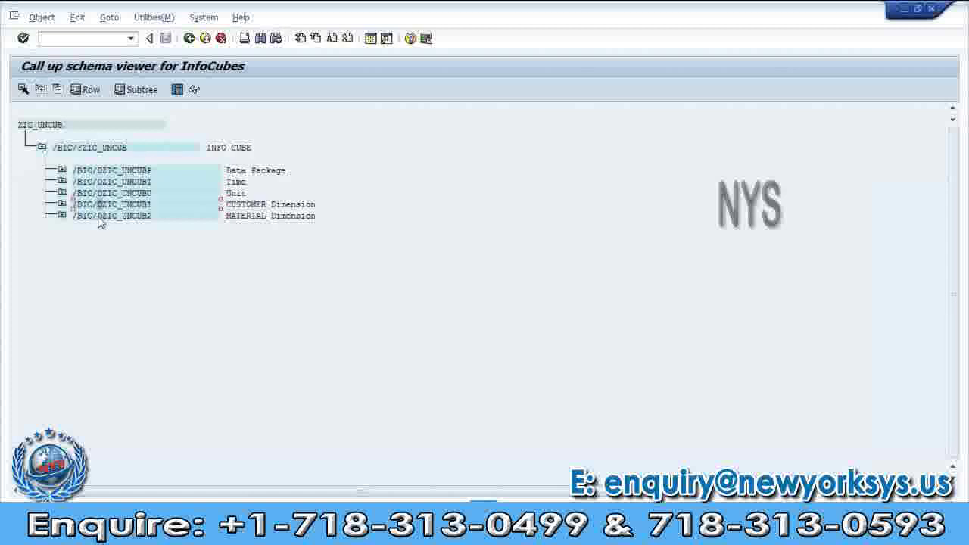
{"action": "left_click", "coordinate": [94, 171]}
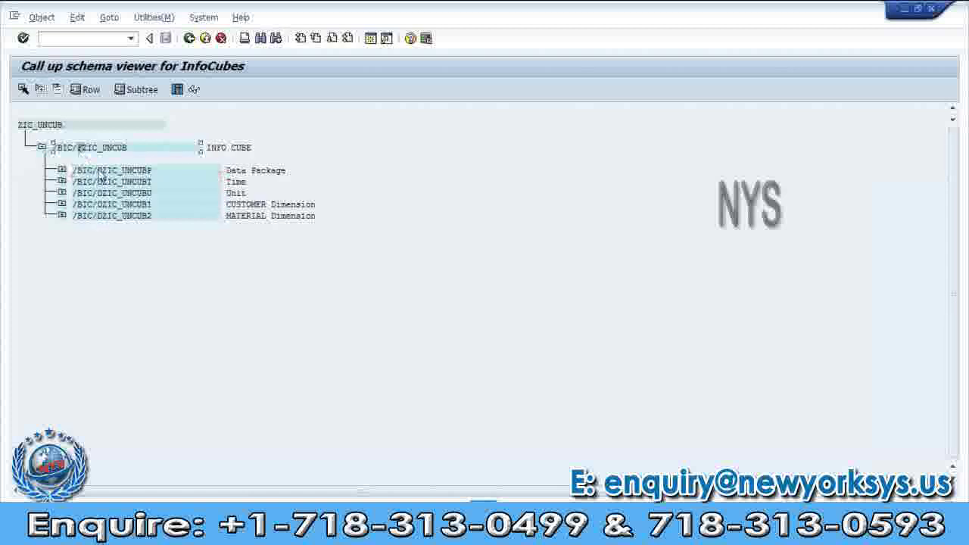
{"action": "left_click", "coordinate": [100, 182]}
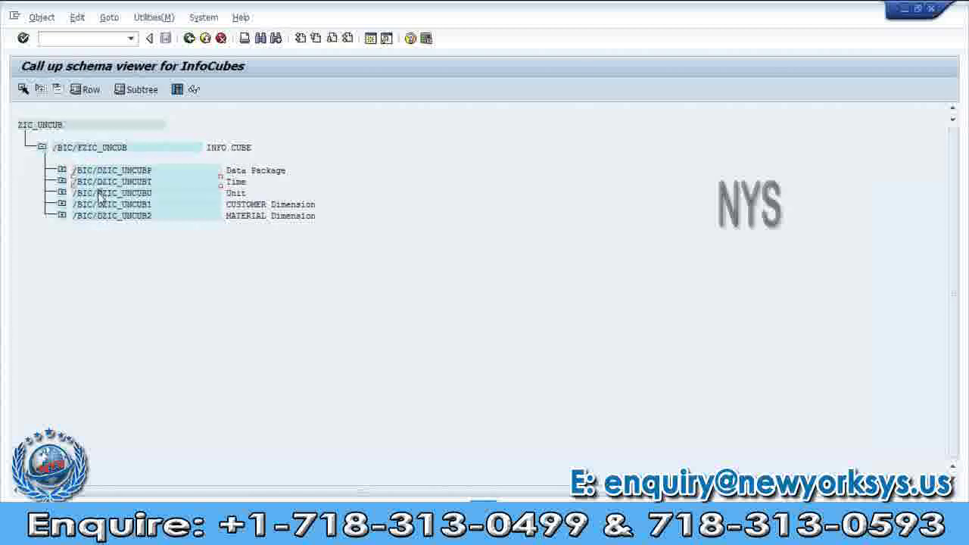
{"action": "left_click", "coordinate": [100, 217]}
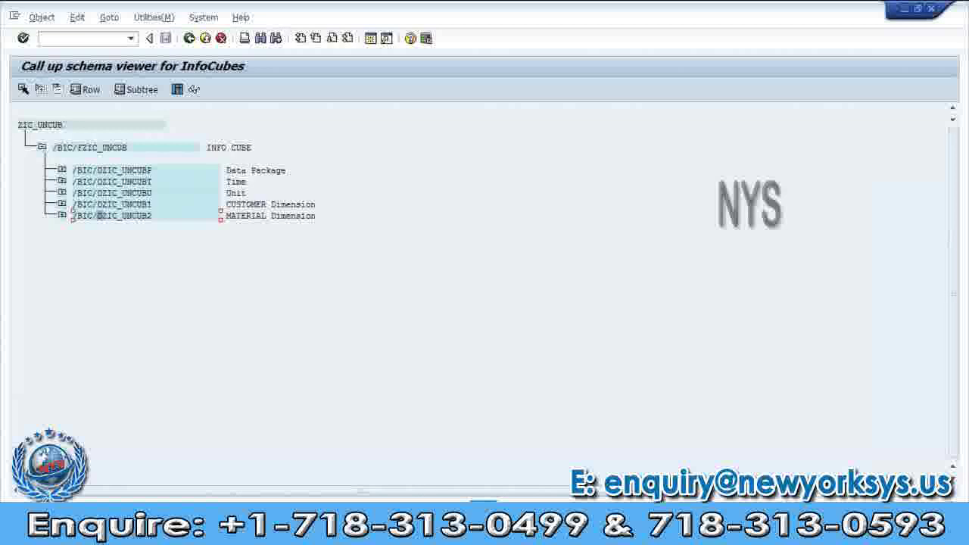
Step: Display the INFO CUBE's dimensions in the modeling workbench and compare them with the customer and material dimension tables in the schema viewer
{"action": "mouse_move", "coordinate": [483, 523]}
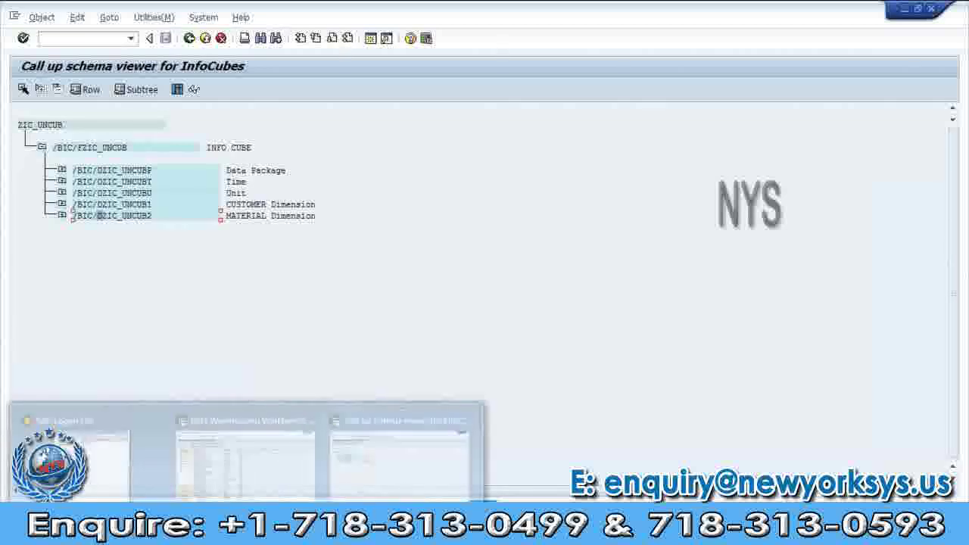
{"action": "left_click", "coordinate": [254, 479]}
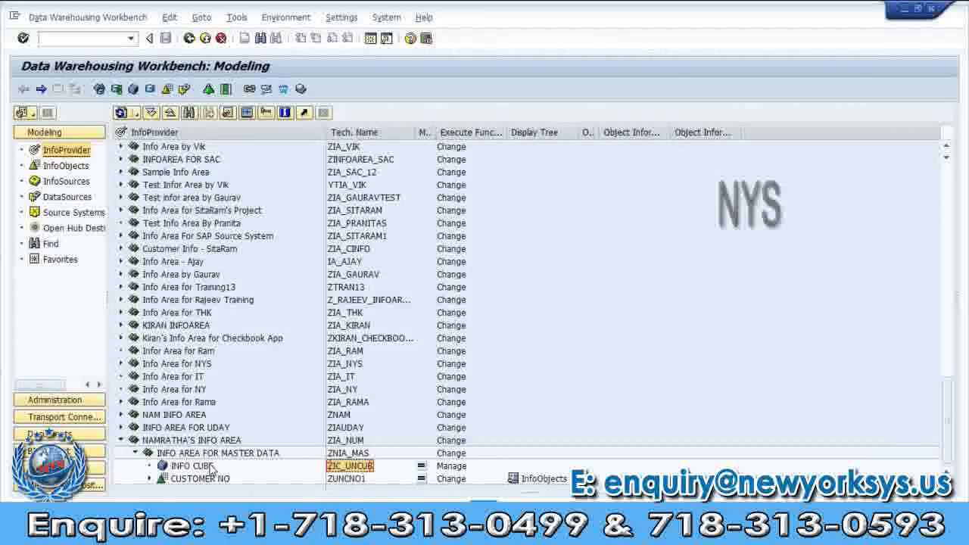
{"action": "double_click", "coordinate": [211, 468]}
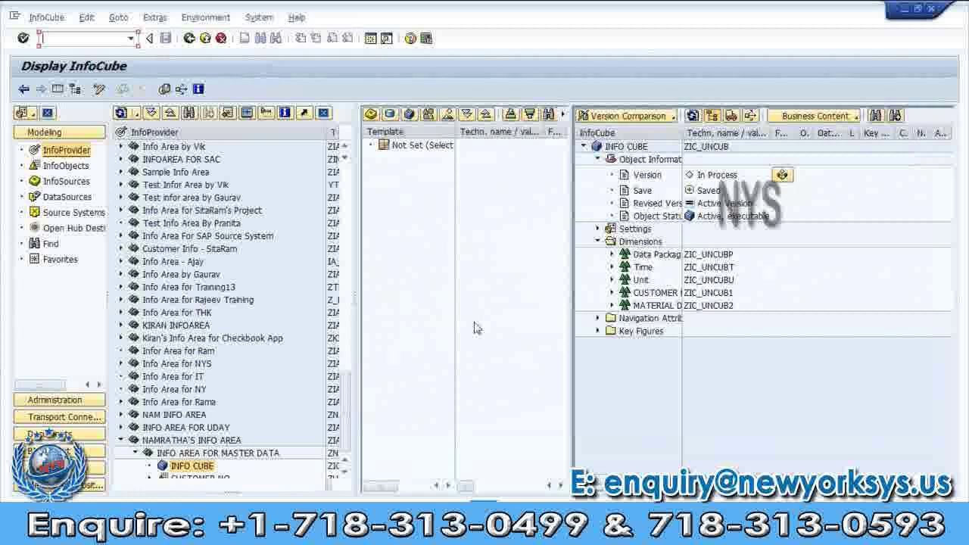
{"action": "key", "text": "ctrl+shift+F5"}
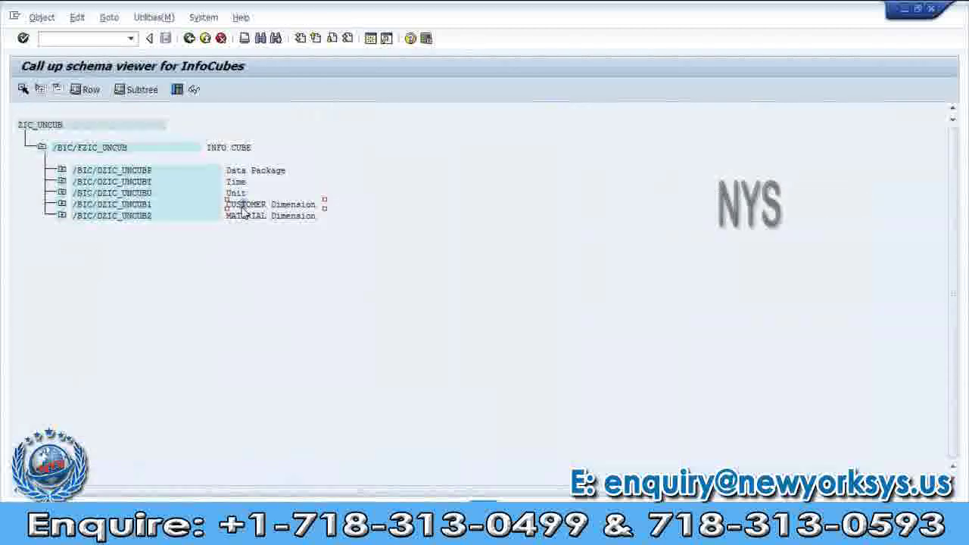
{"action": "left_click", "coordinate": [242, 214]}
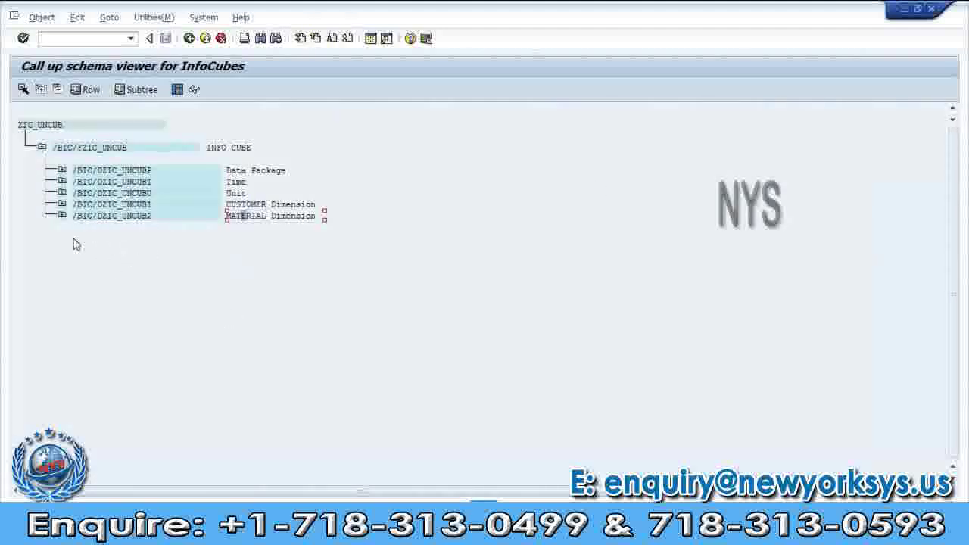
{"action": "left_click", "coordinate": [100, 204]}
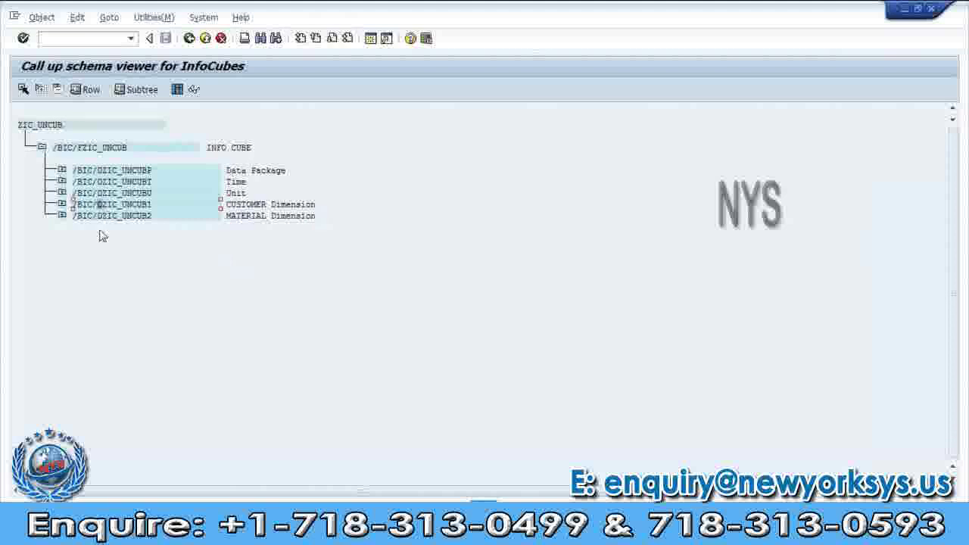
Step: Expand the CUSTOMER Dimension table /BIC/DZIC_UNCUB1 and examine its SID table /BIC/SZUNCNO1
{"action": "left_click", "coordinate": [62, 205]}
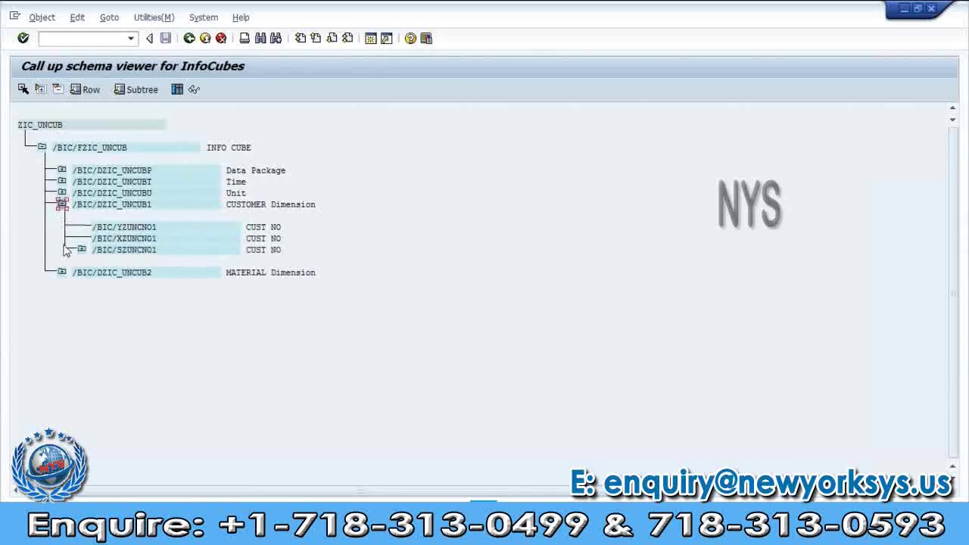
{"action": "left_click", "coordinate": [119, 251]}
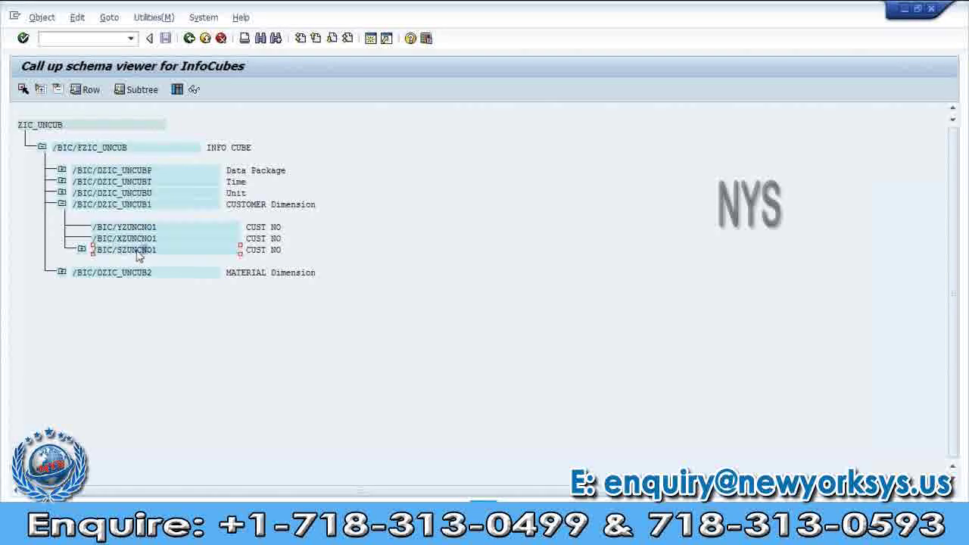
{"action": "left_click", "coordinate": [273, 252]}
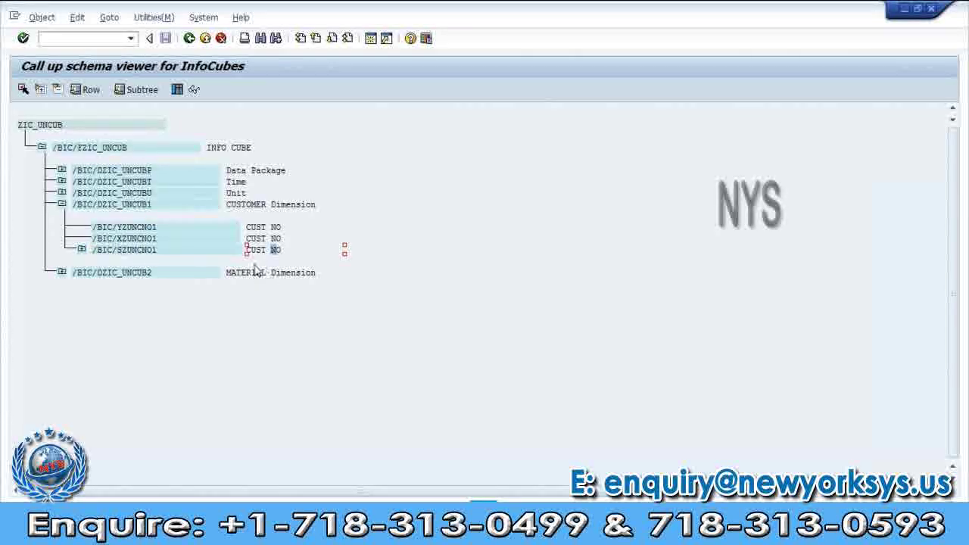
{"action": "left_click", "coordinate": [119, 256]}
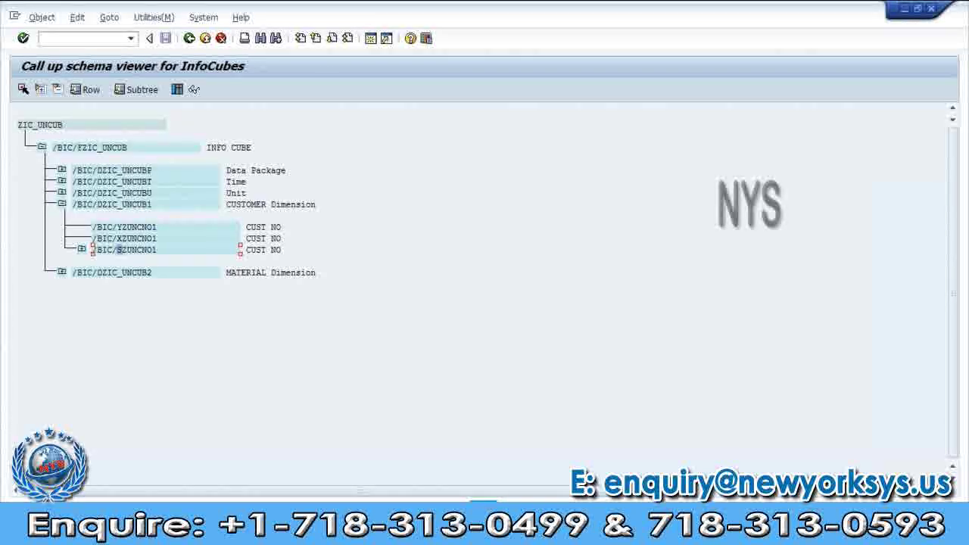
Step: Check the extended star schema diagram in the photo viewer, then expand /BIC/SZUNCNO1 in the schema viewer and trace its customer master data tables
{"action": "key", "text": "alt+Tab"}
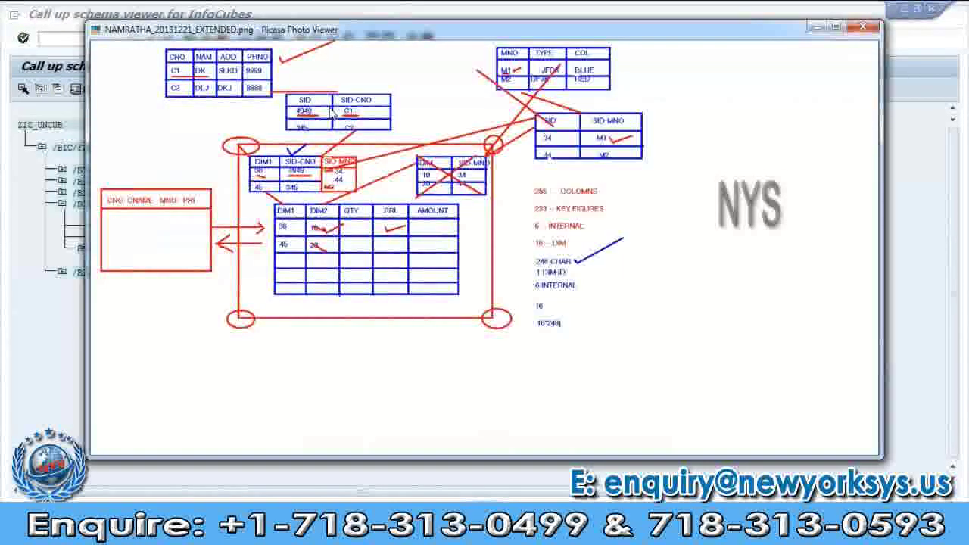
{"action": "left_click", "coordinate": [83, 253]}
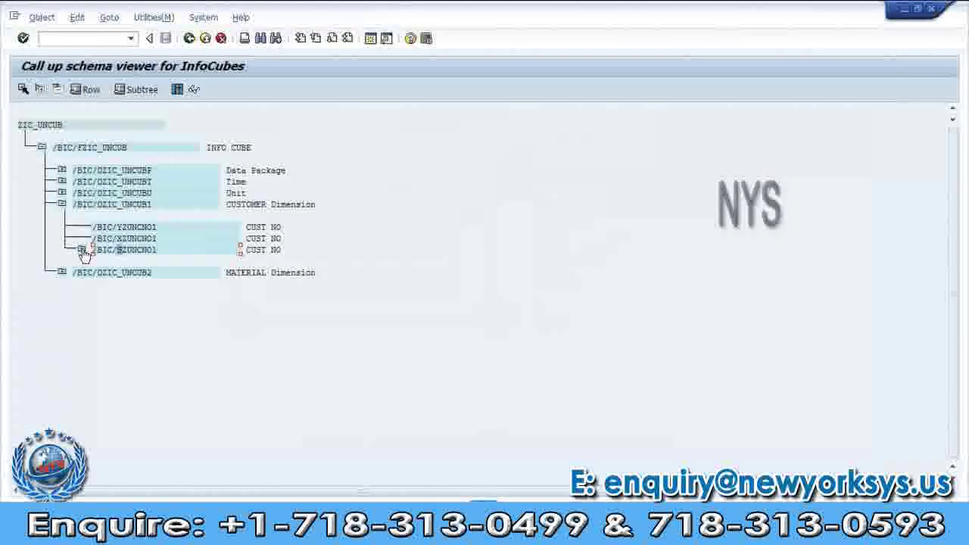
{"action": "left_click", "coordinate": [82, 251]}
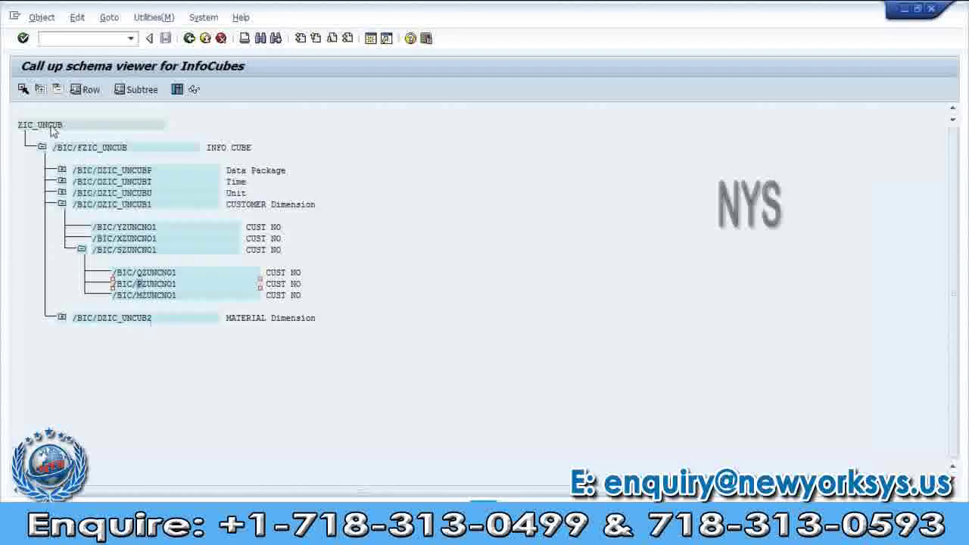
{"action": "left_click", "coordinate": [53, 130]}
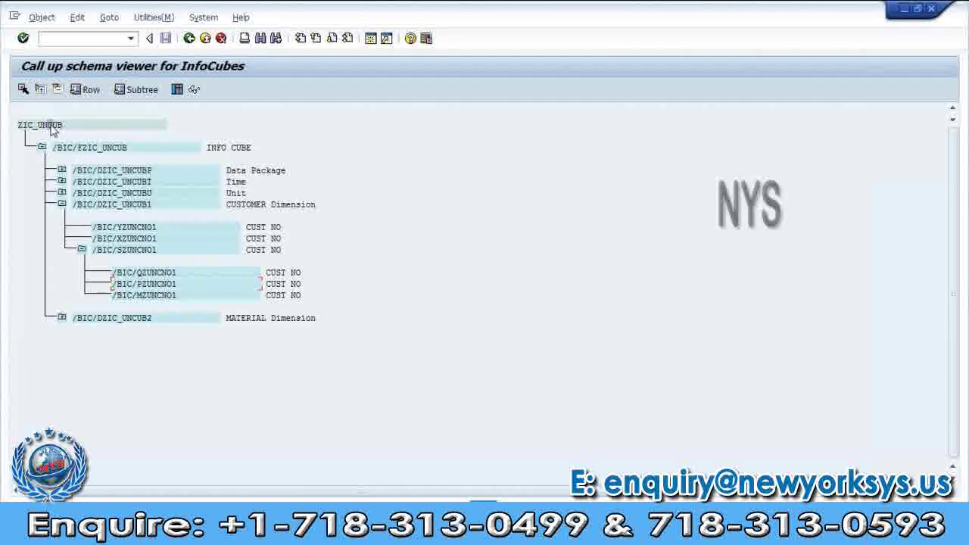
{"action": "left_click", "coordinate": [101, 206]}
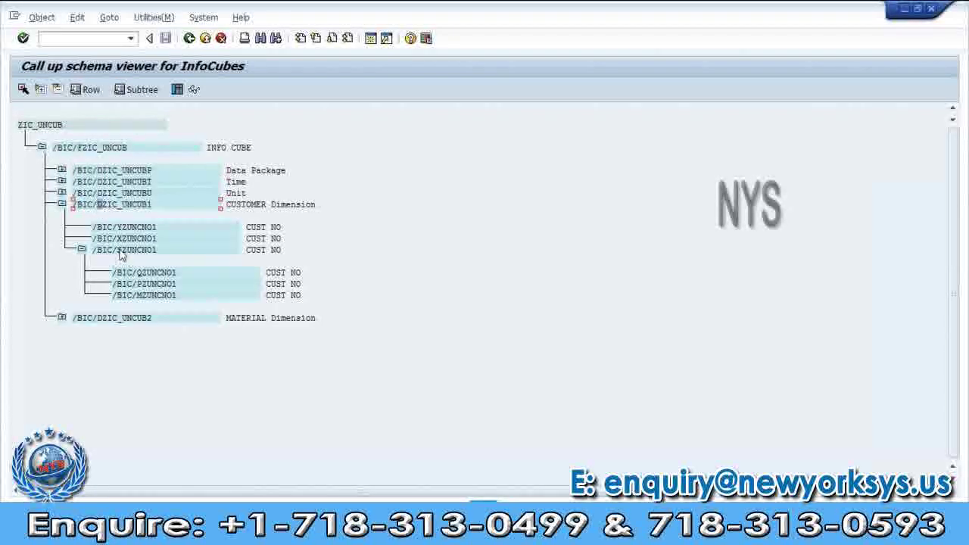
{"action": "left_click", "coordinate": [139, 285]}
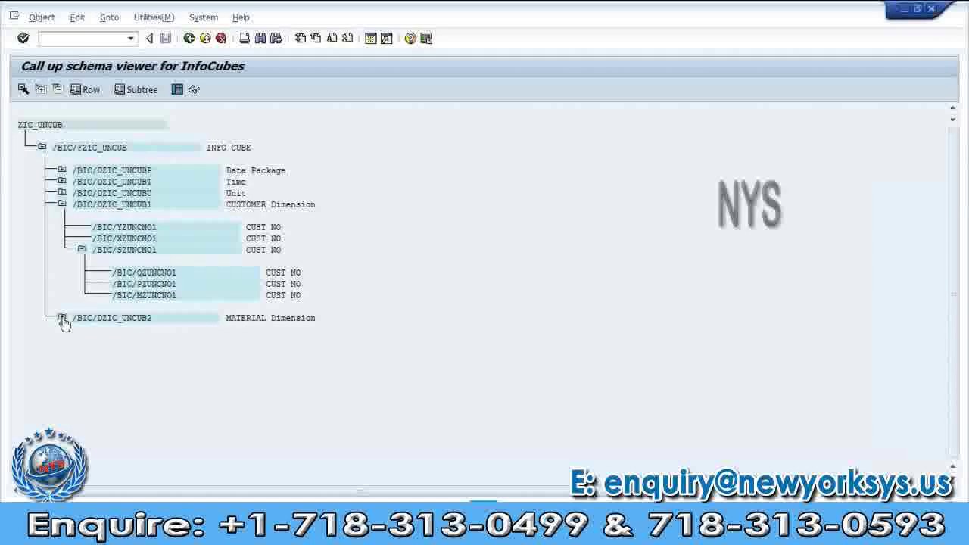
Step: Expand the MATERIAL Dimension and its SID table /BIC/SZUNMNO, and examine the Q and M tables of the customer number
{"action": "left_click", "coordinate": [62, 317]}
{"action": "left_click", "coordinate": [119, 367]}
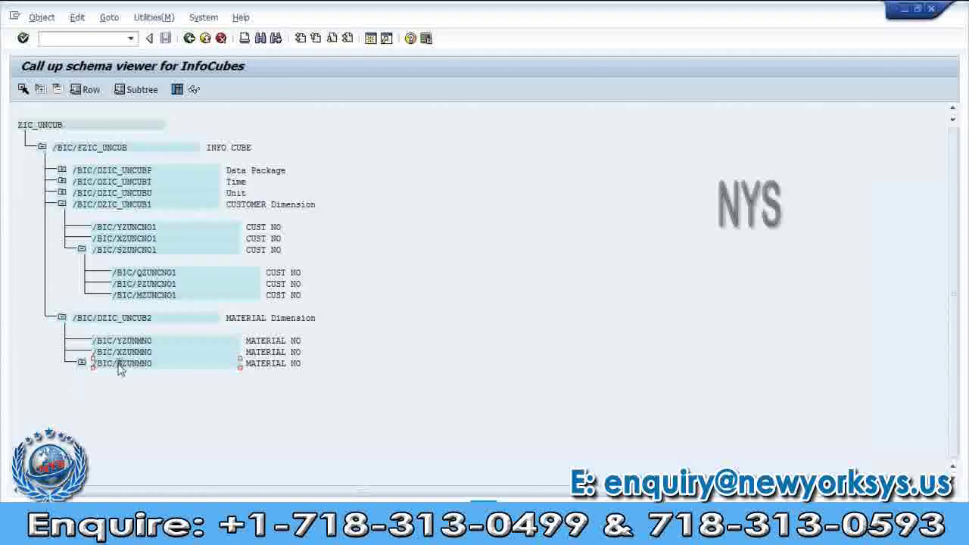
{"action": "left_click", "coordinate": [81, 363]}
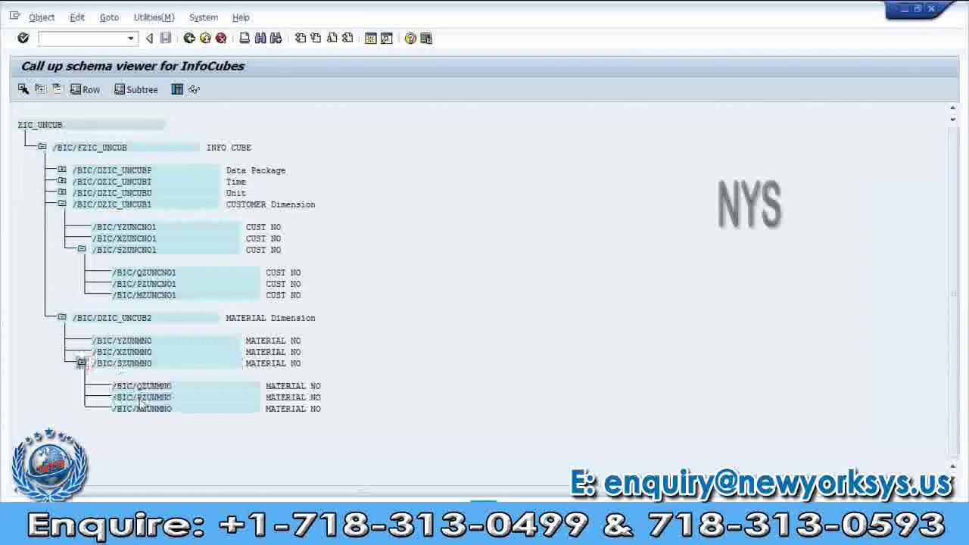
{"action": "left_click", "coordinate": [131, 274]}
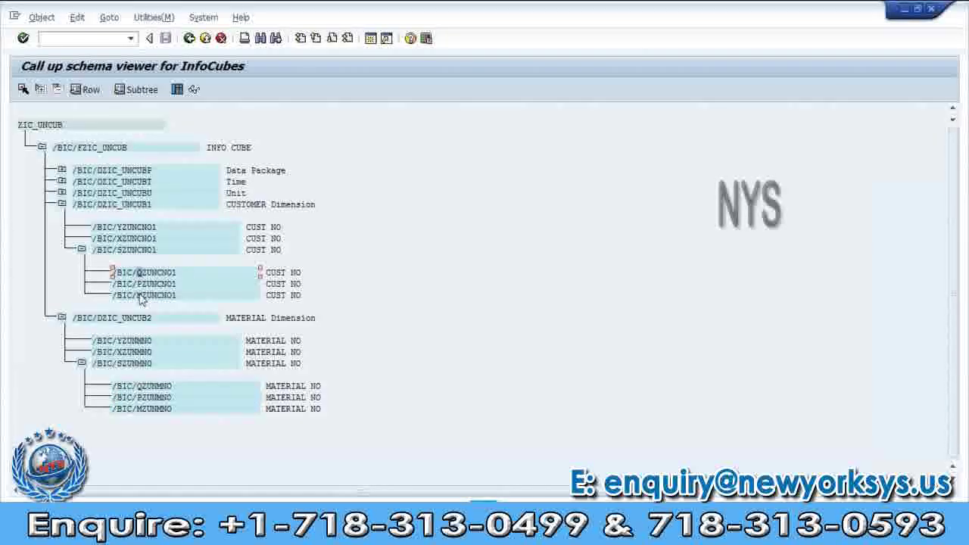
{"action": "left_click", "coordinate": [140, 298]}
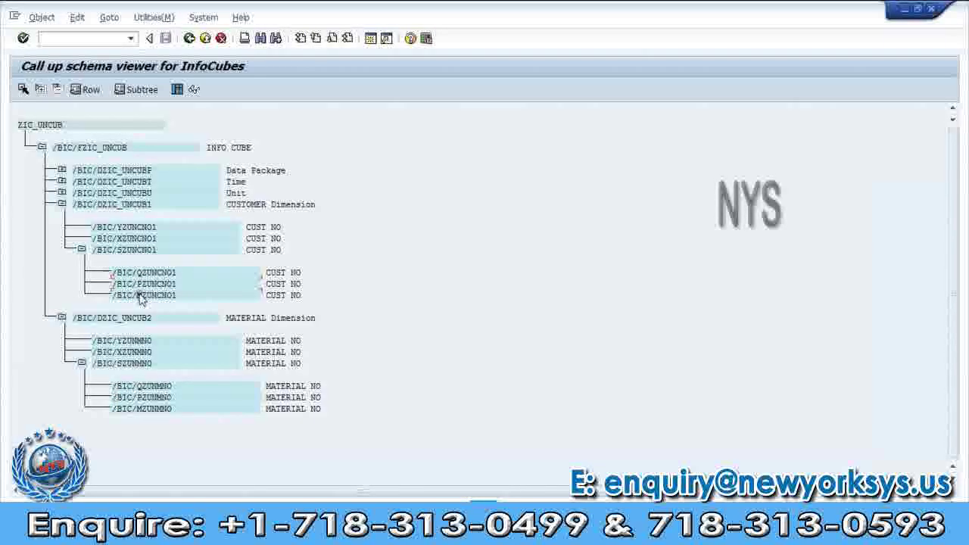
Step: Examine the customer number's X, Q, Y, SID and P tables under the CUSTOMER Dimension in the schema viewer
{"action": "left_click", "coordinate": [118, 238]}
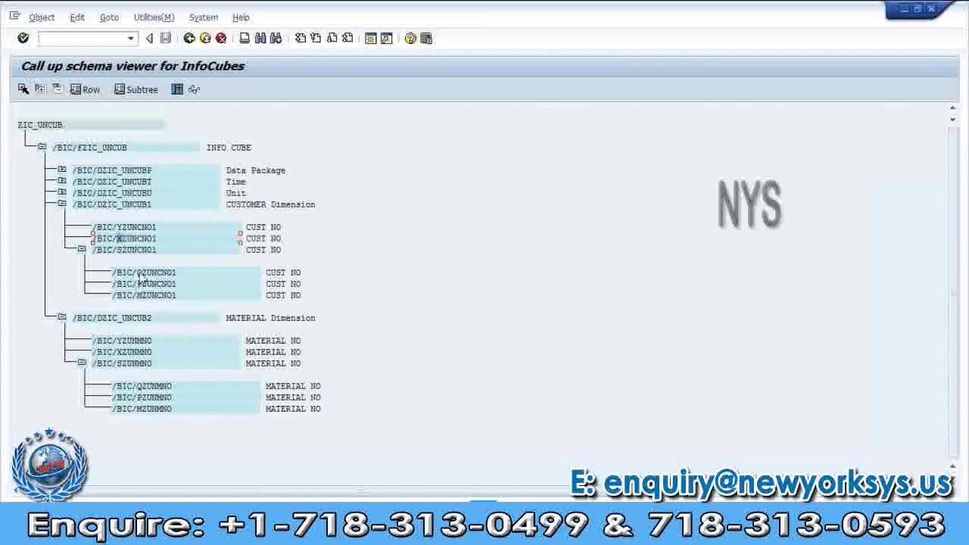
{"action": "left_click", "coordinate": [140, 275]}
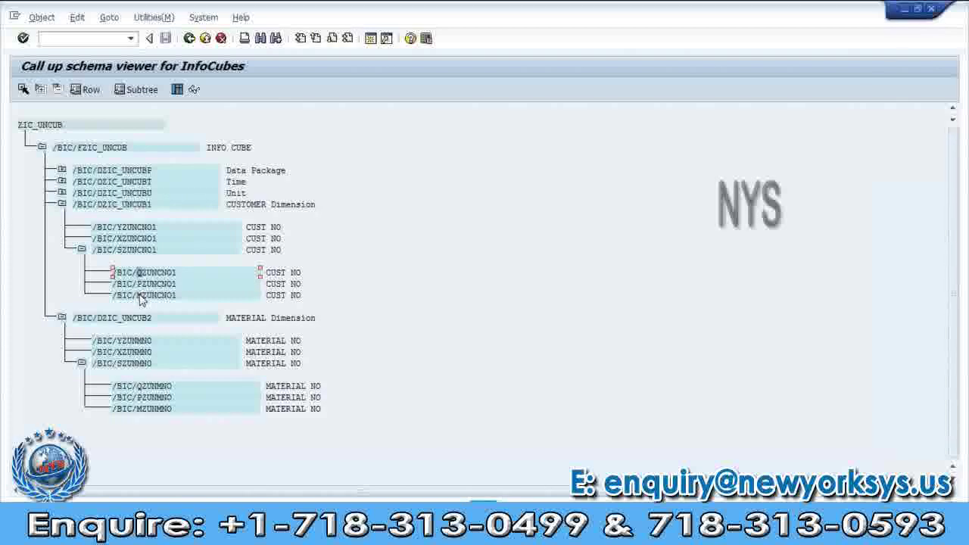
{"action": "key", "text": "Up"}
{"action": "key", "text": "Up"}
{"action": "key", "text": "Up"}
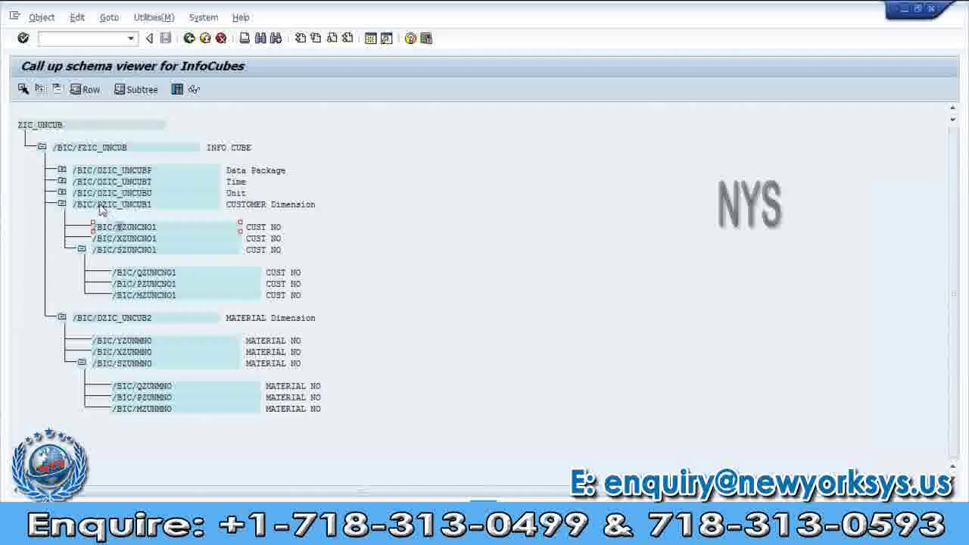
{"action": "left_click", "coordinate": [119, 249]}
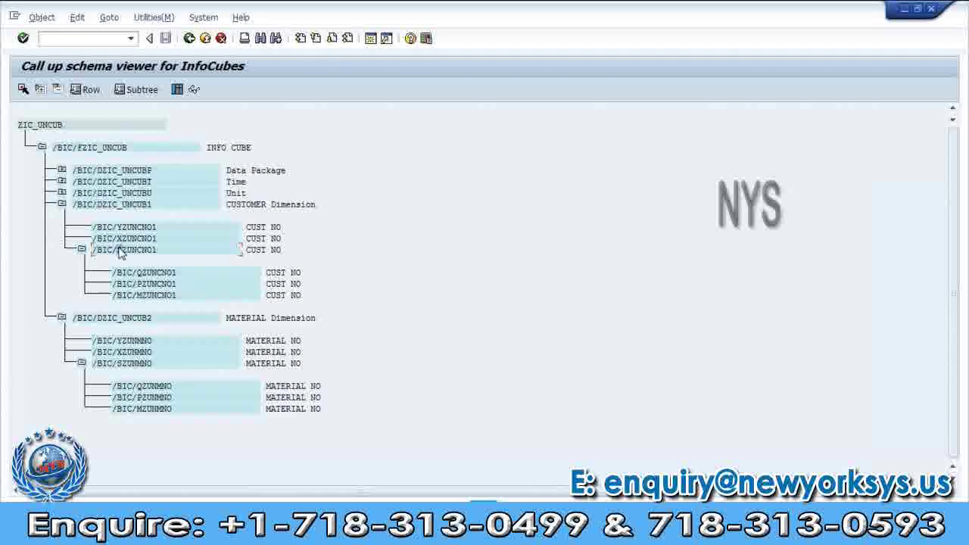
{"action": "left_click", "coordinate": [140, 285]}
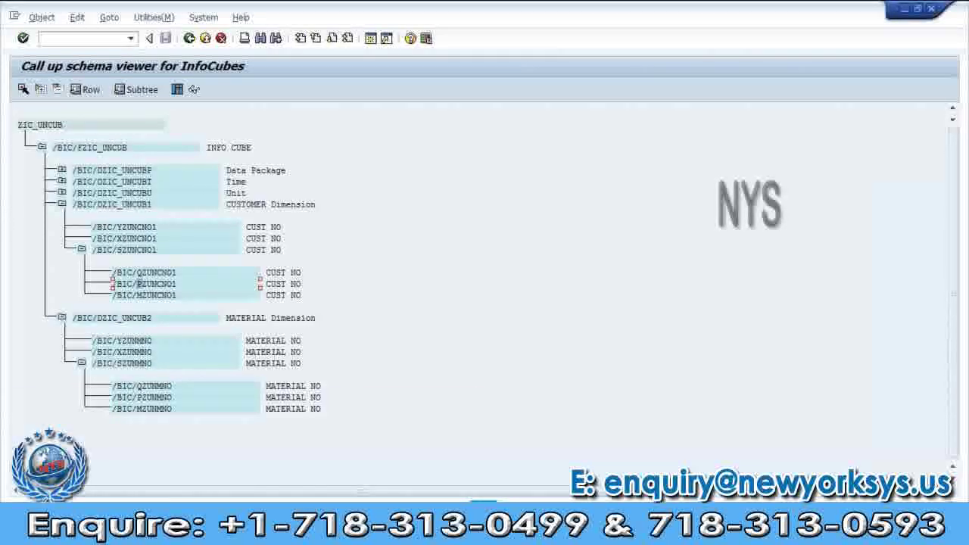
Step: Check the cube's Time dimension in the modeling workbench, then leave the cube display and select the technical name ZIC_UNCUB
{"action": "mouse_move", "coordinate": [245, 533]}
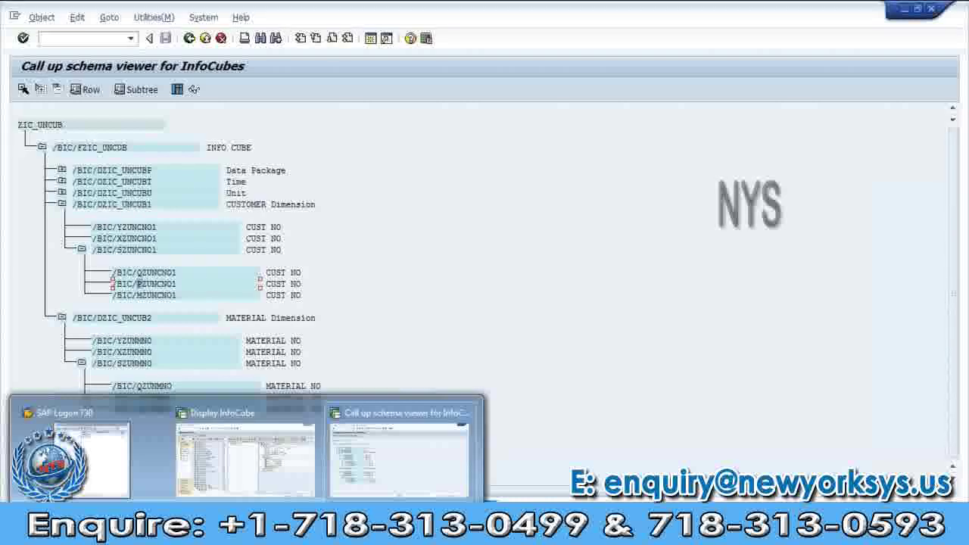
{"action": "left_click", "coordinate": [245, 458]}
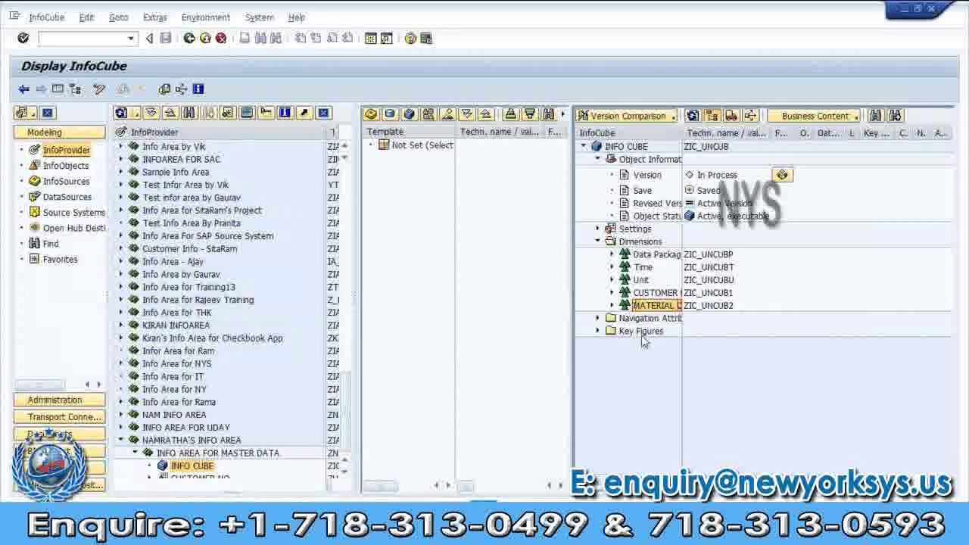
{"action": "left_click", "coordinate": [643, 267]}
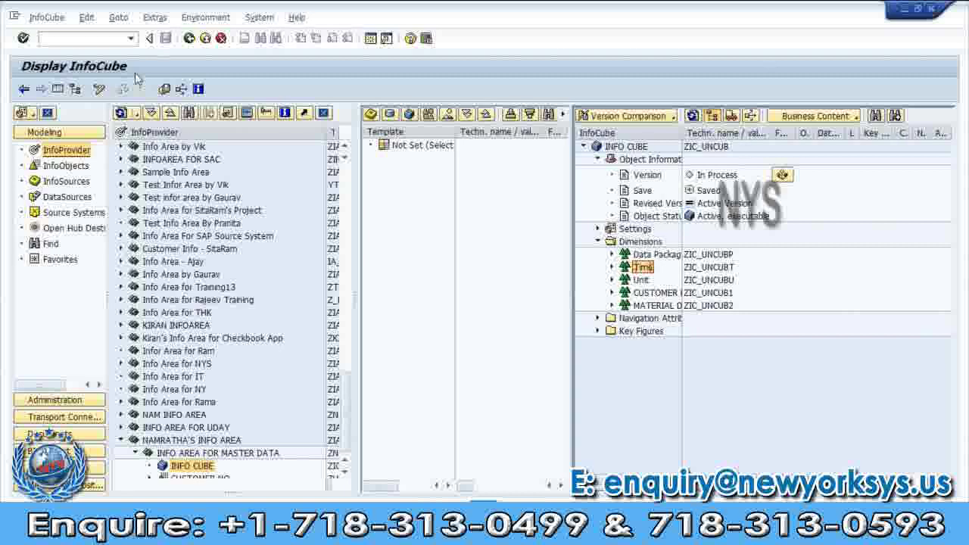
{"action": "left_click", "coordinate": [188, 38]}
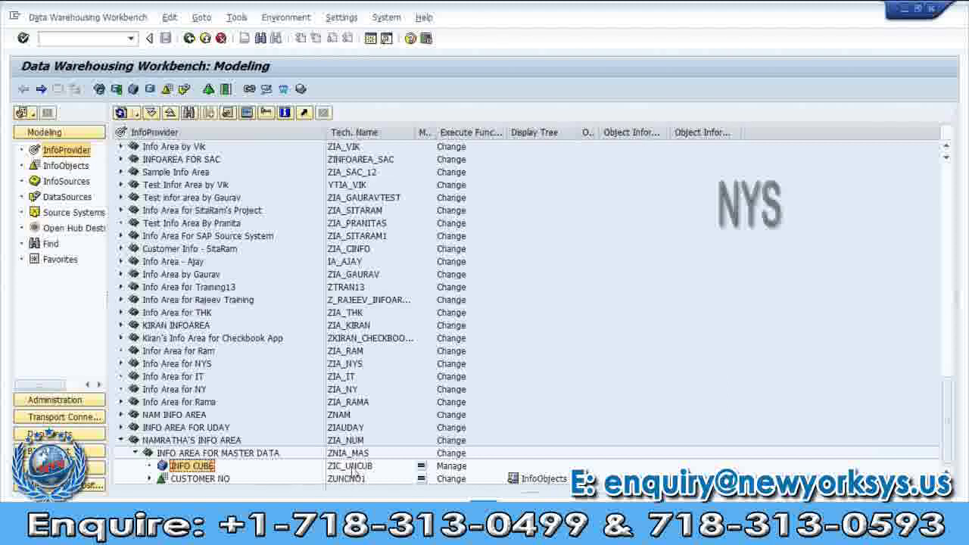
{"action": "left_click", "coordinate": [352, 466]}
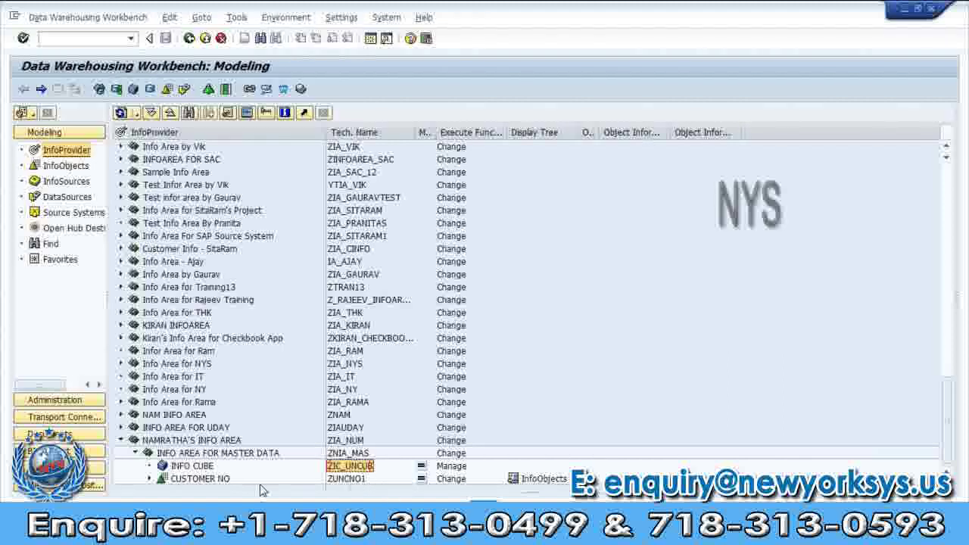
Step: Create a transformation from the DataSource ZDS_UNTRA (DS FOR TRANSACTIONAL DATA) to the InfoCube ZIC_UNCUB
{"action": "left_click", "coordinate": [66, 197]}
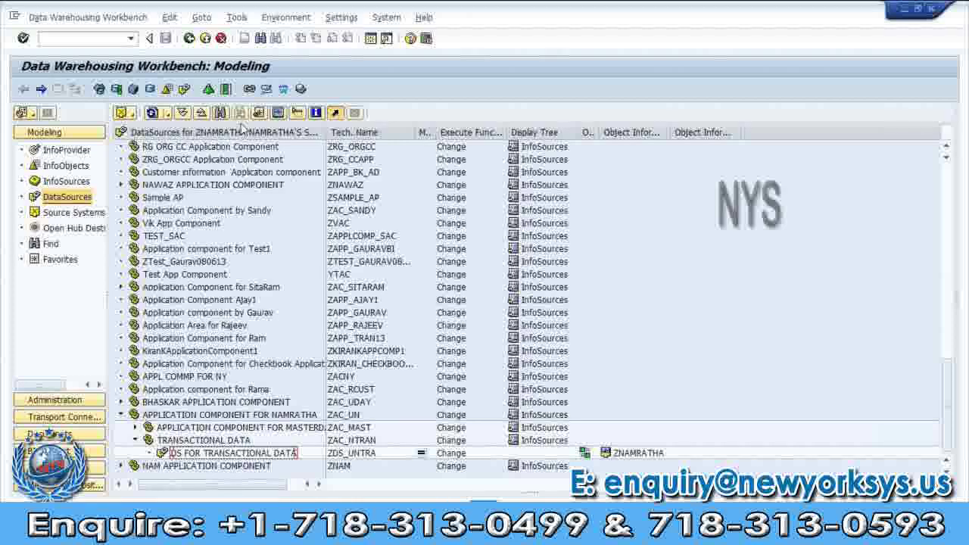
{"action": "right_click", "coordinate": [227, 452]}
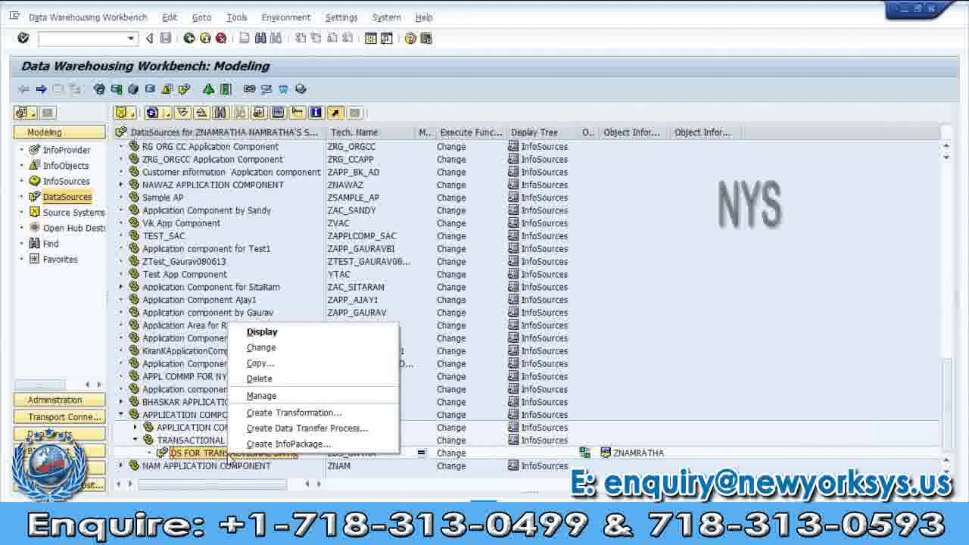
{"action": "left_click", "coordinate": [309, 413]}
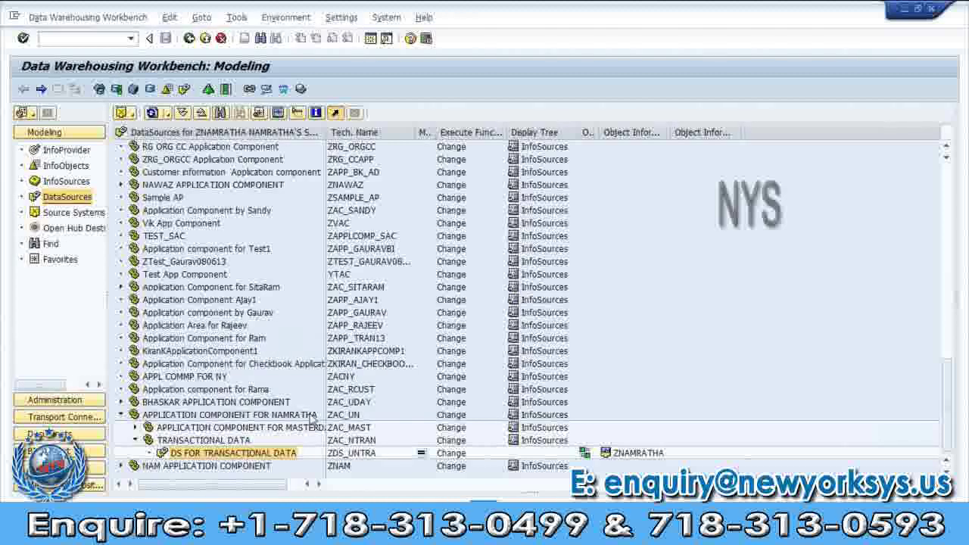
{"action": "left_click", "coordinate": [299, 197]}
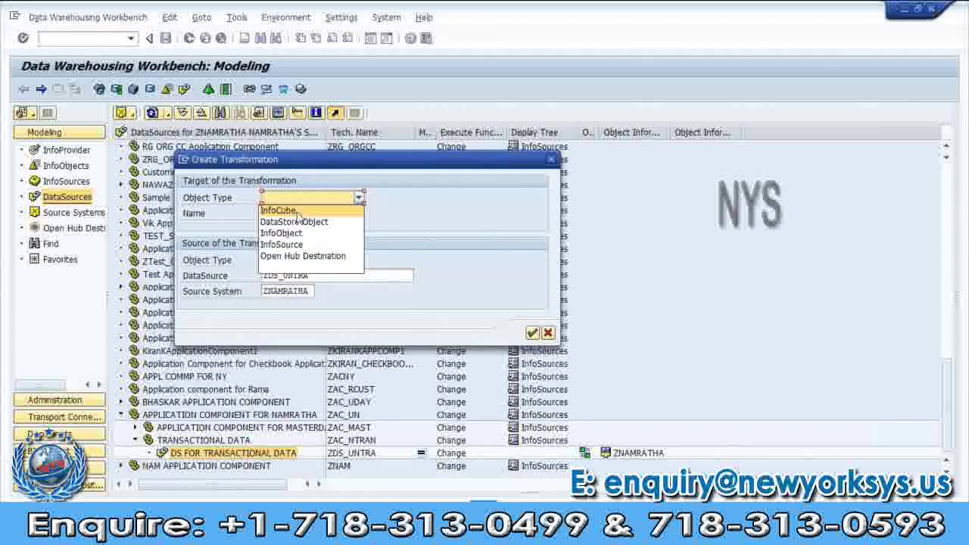
{"action": "left_click", "coordinate": [299, 215]}
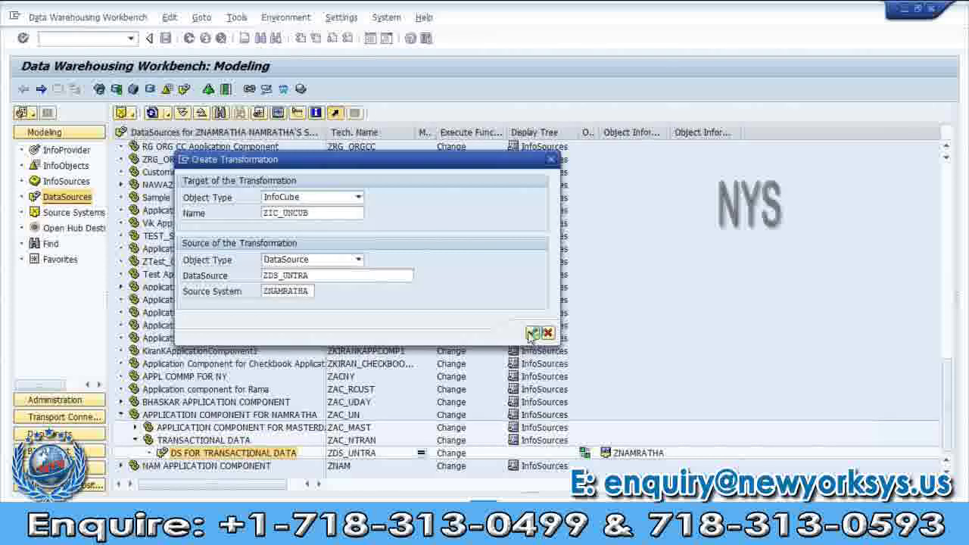
{"action": "left_click", "coordinate": [531, 333]}
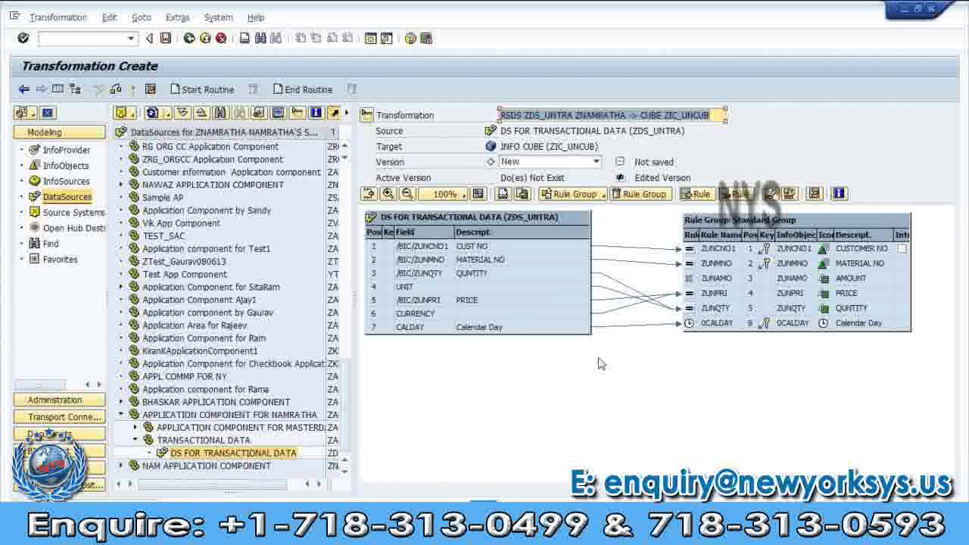
Step: Map the source fields /BIC/ZUNQTY and /BIC/ZUNPRI to the AMOUNT key figure ZUNAMO in the transformation
{"action": "left_click", "coordinate": [711, 278]}
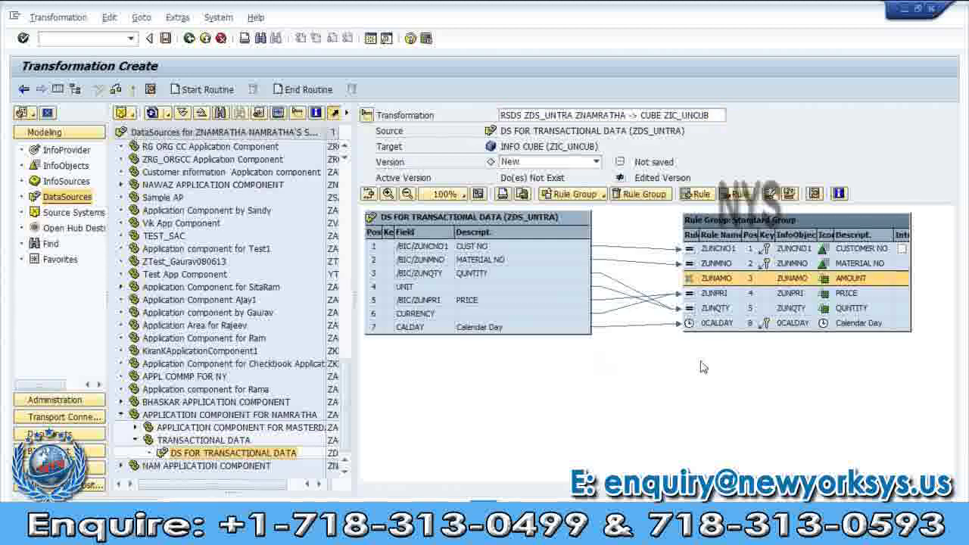
{"action": "left_click", "coordinate": [562, 277]}
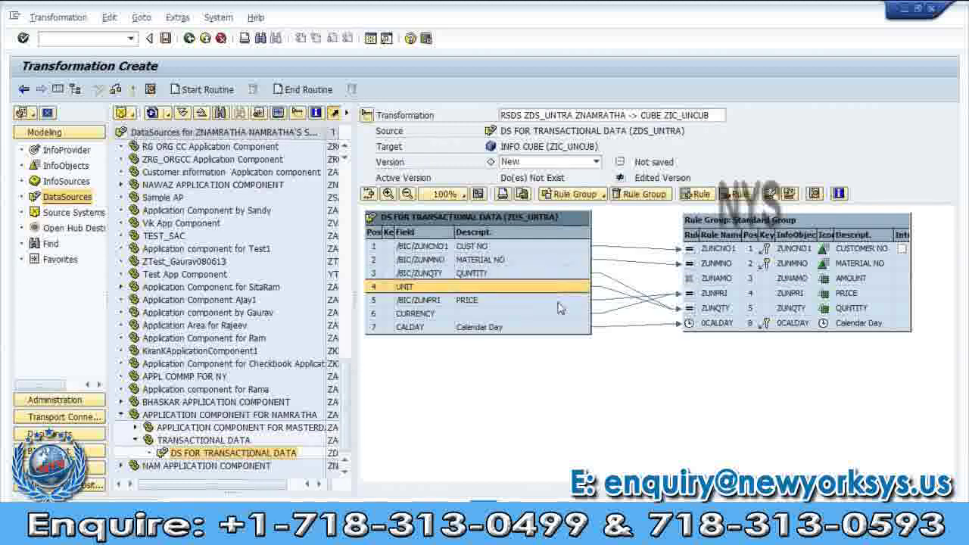
{"action": "left_click", "coordinate": [689, 279]}
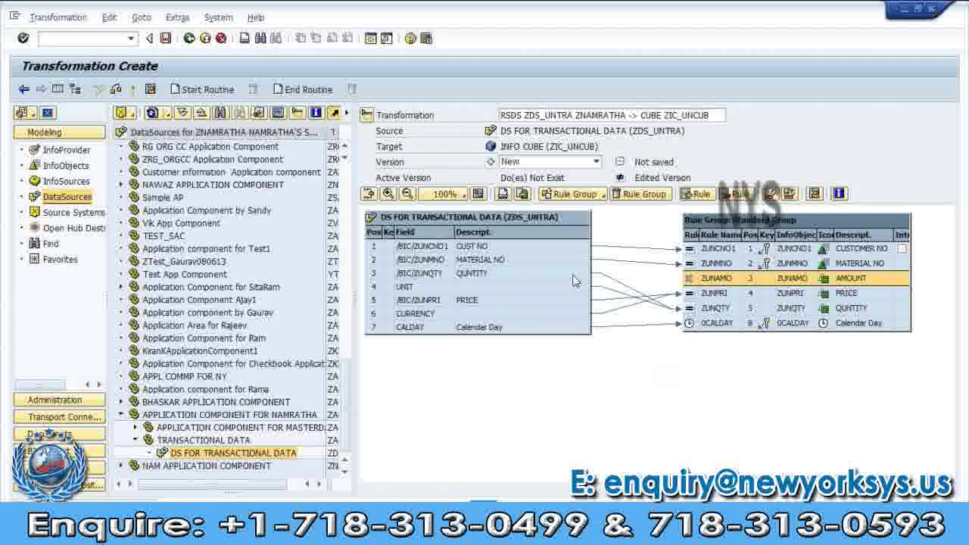
{"action": "left_click_drag", "start_coordinate": [574, 274], "coordinate": [642, 268]}
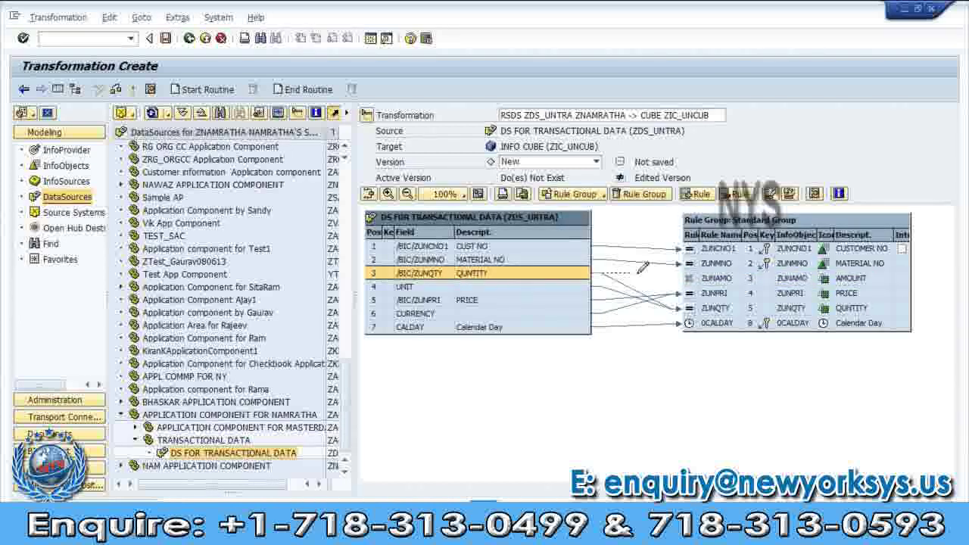
{"action": "left_click_drag", "start_coordinate": [642, 269], "coordinate": [658, 269]}
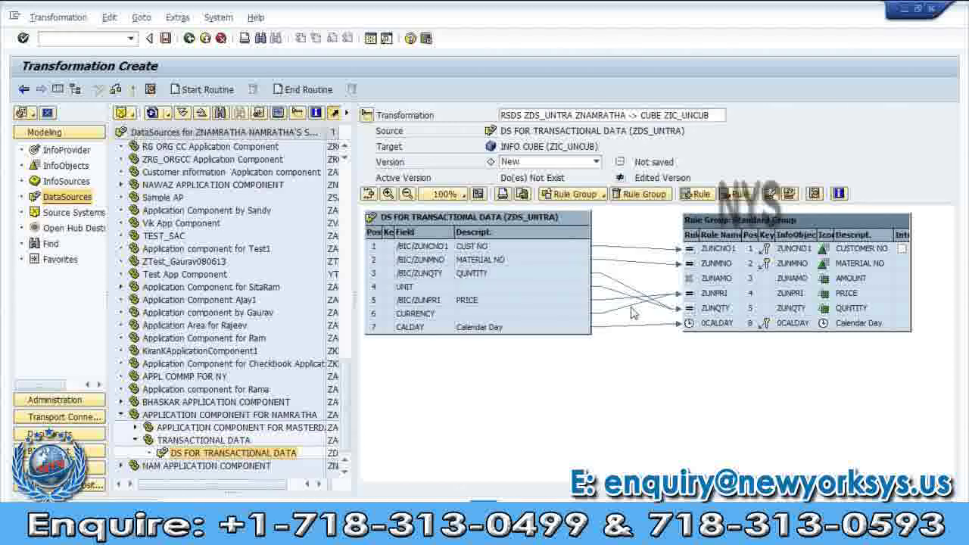
{"action": "left_click_drag", "start_coordinate": [586, 300], "coordinate": [687, 278]}
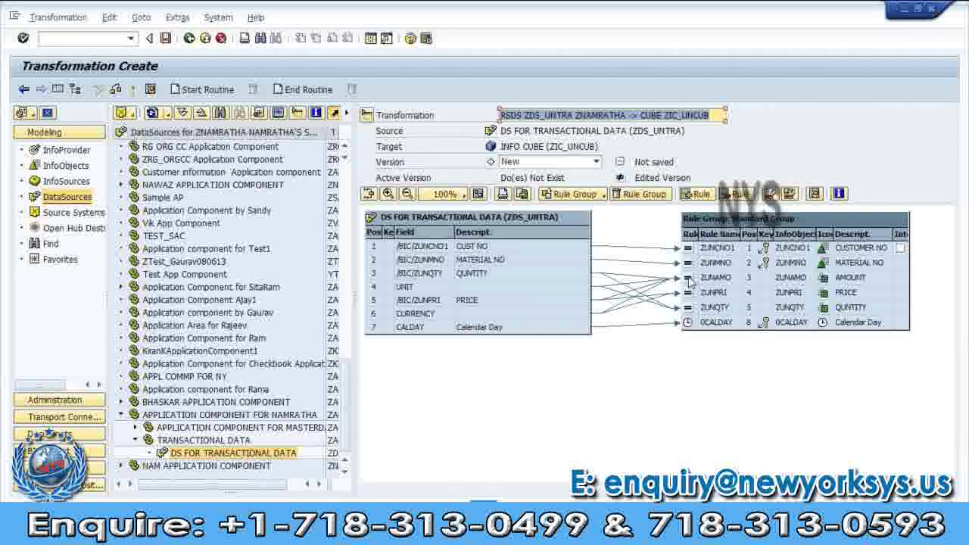
Step: Highlight the source fields connected to AMOUNT and delete the connection from UNIT to ZUNAMO
{"action": "left_click", "coordinate": [690, 280]}
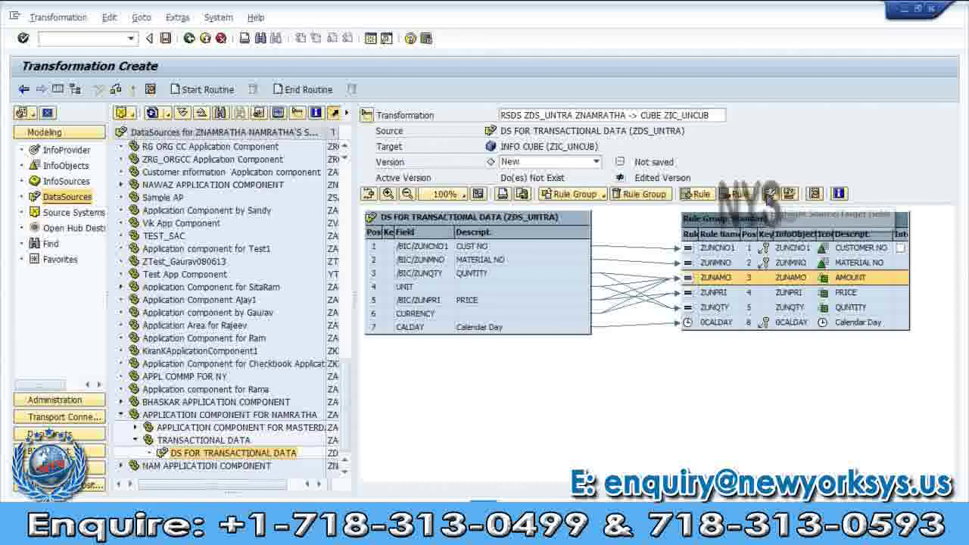
{"action": "left_click", "coordinate": [771, 194]}
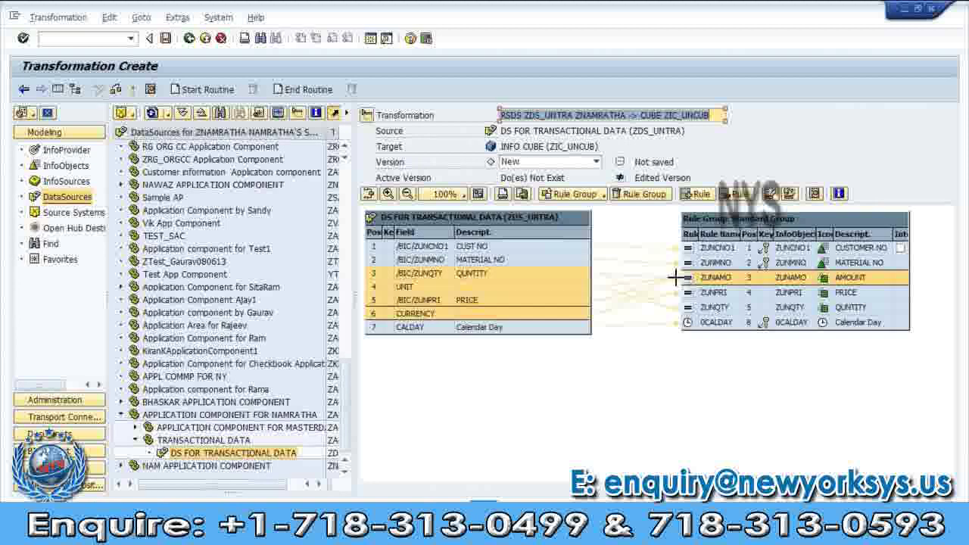
{"action": "left_click", "coordinate": [512, 291]}
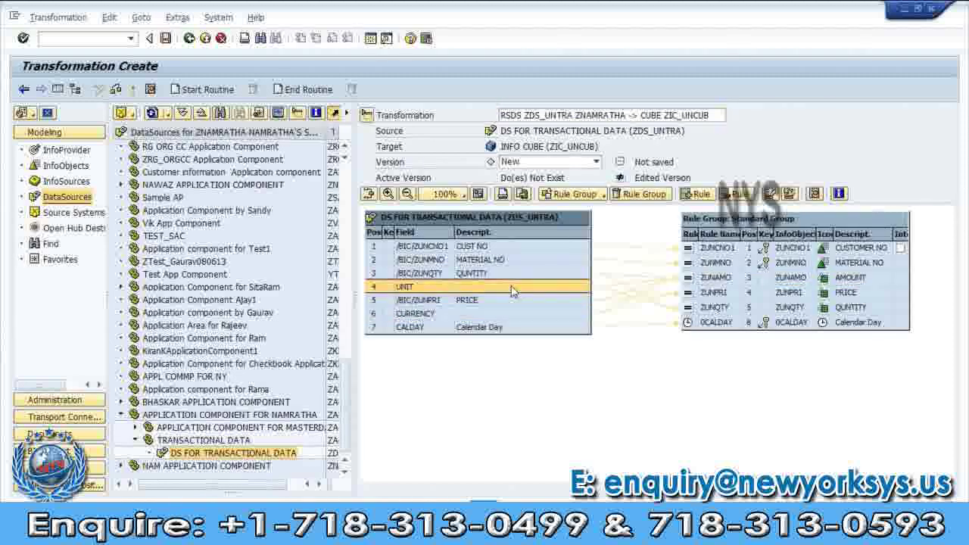
{"action": "left_click", "coordinate": [611, 289]}
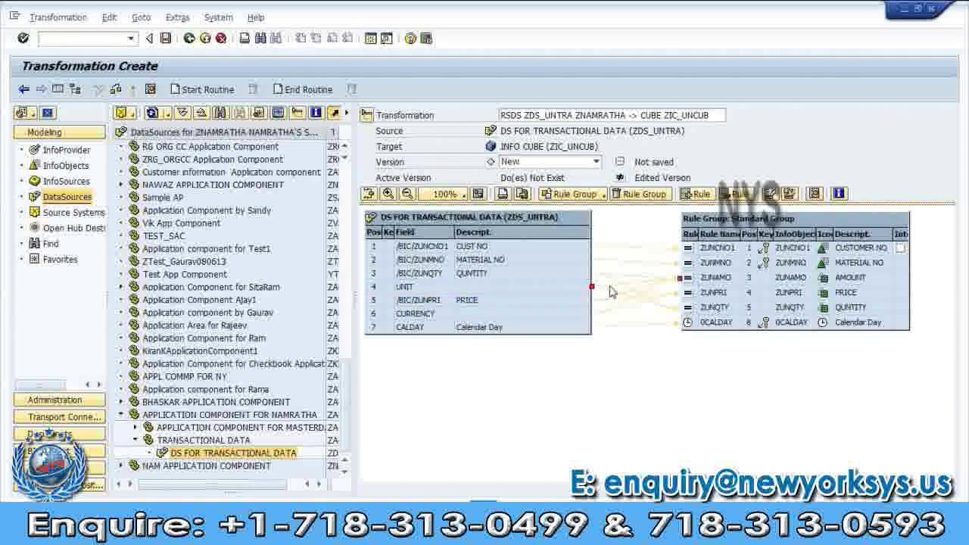
{"action": "right_click", "coordinate": [610, 292]}
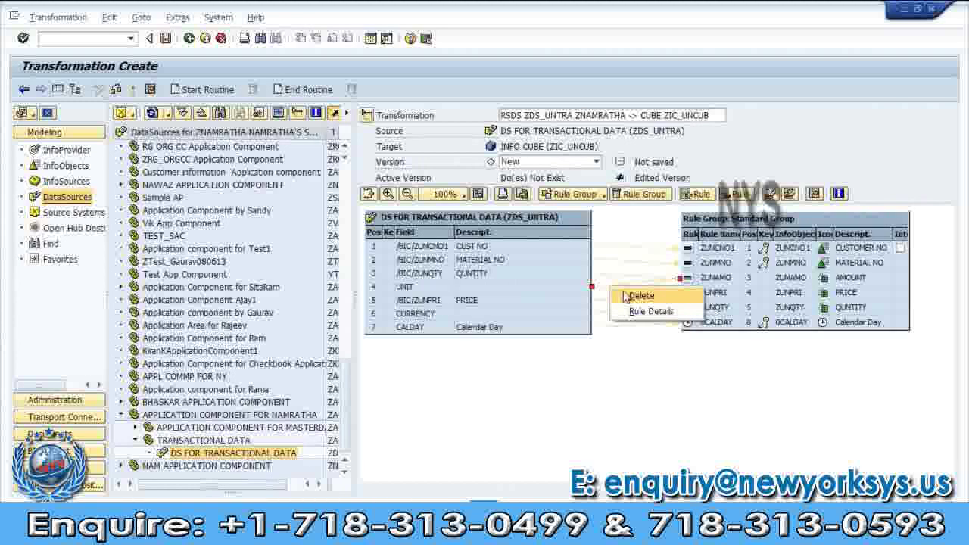
{"action": "left_click", "coordinate": [640, 296]}
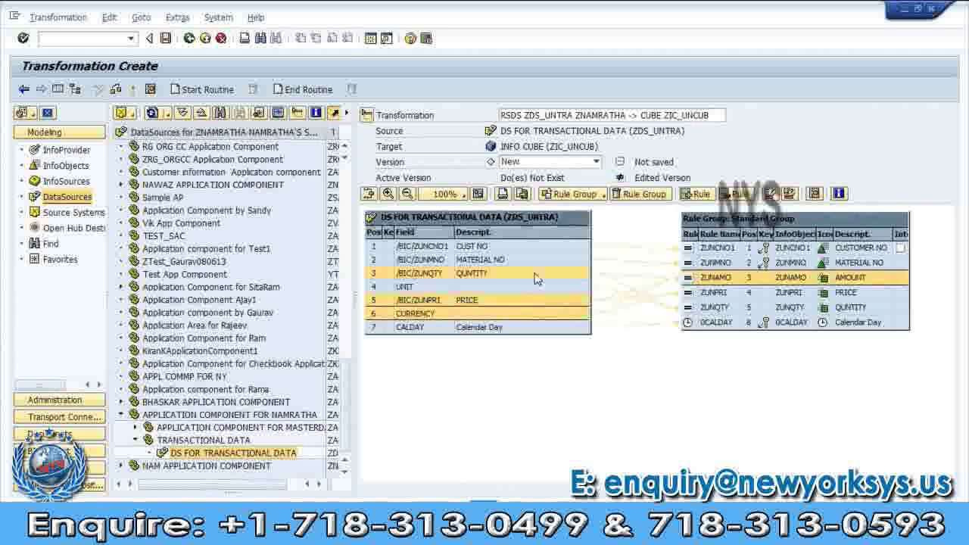
{"action": "left_click", "coordinate": [685, 357]}
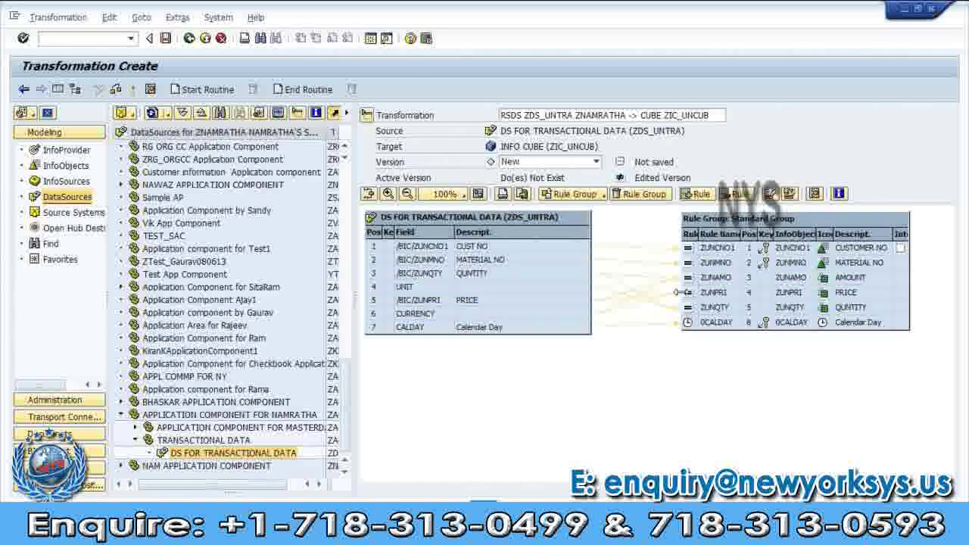
Step: Open the rule details of the AMOUNT field ZUNAMO and set the rule type to Formula
{"action": "left_click", "coordinate": [688, 278]}
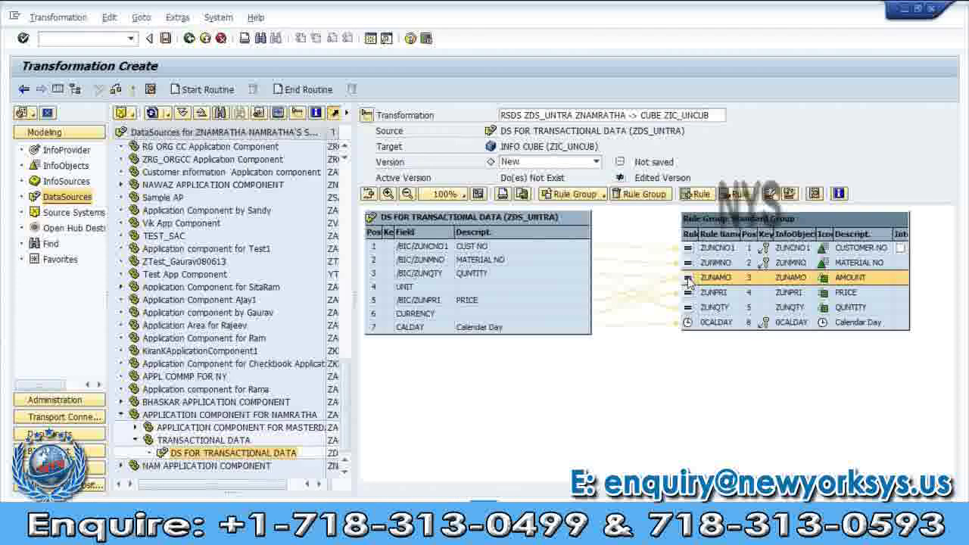
{"action": "right_click", "coordinate": [689, 281]}
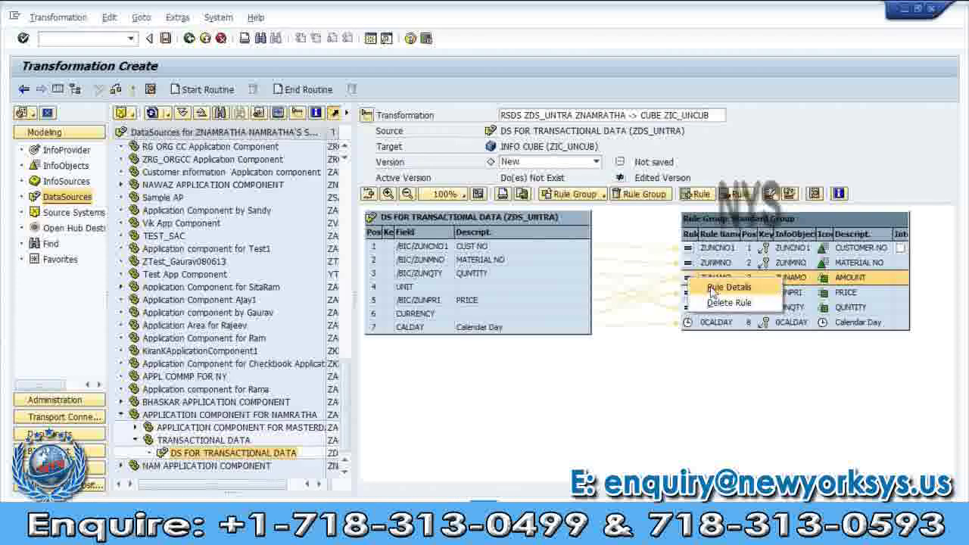
{"action": "left_click", "coordinate": [712, 292]}
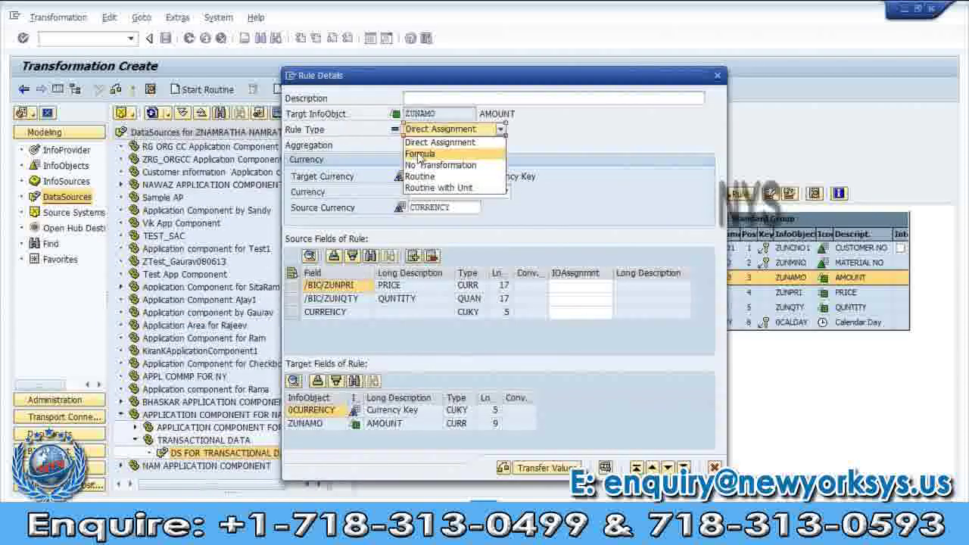
{"action": "left_click", "coordinate": [420, 155]}
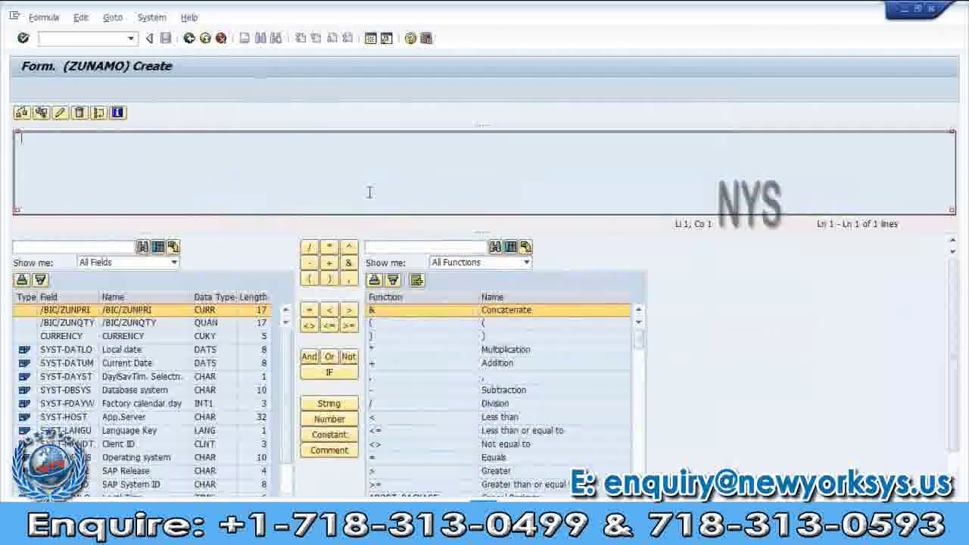
Step: Define the ZUNAMO formula as /BIC/ZUNPRI * /BIC/ZUNQTY, check it, and return to the rule details
{"action": "left_click", "coordinate": [85, 313]}
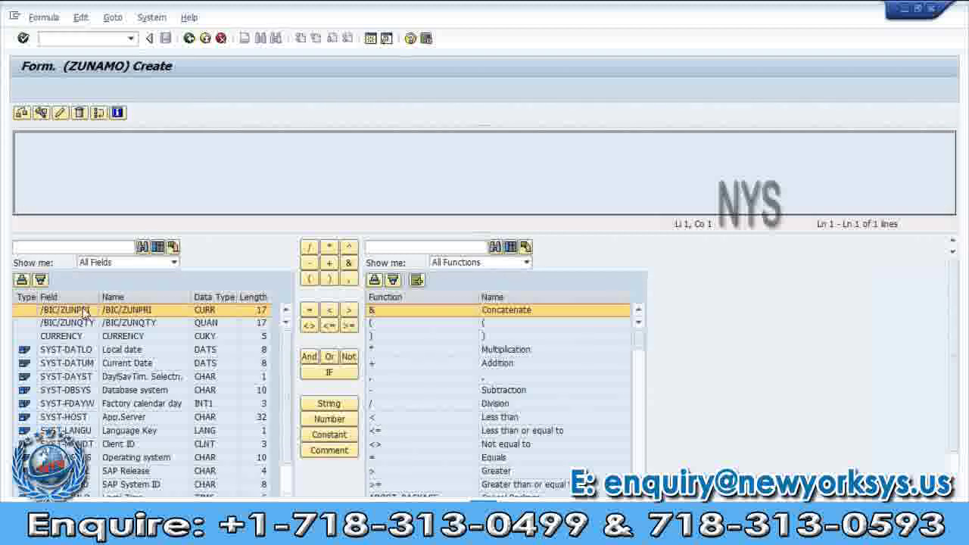
{"action": "double_click", "coordinate": [84, 313]}
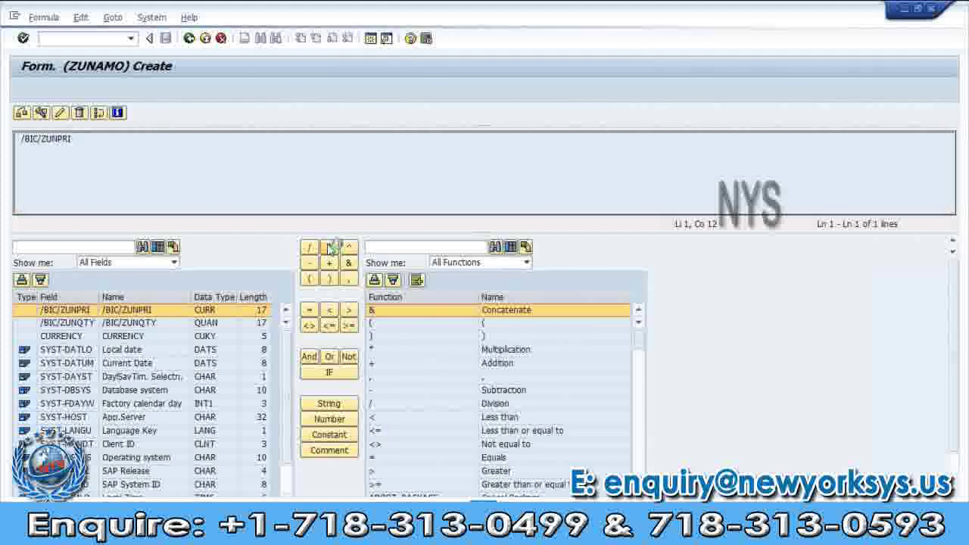
{"action": "left_click", "coordinate": [330, 248]}
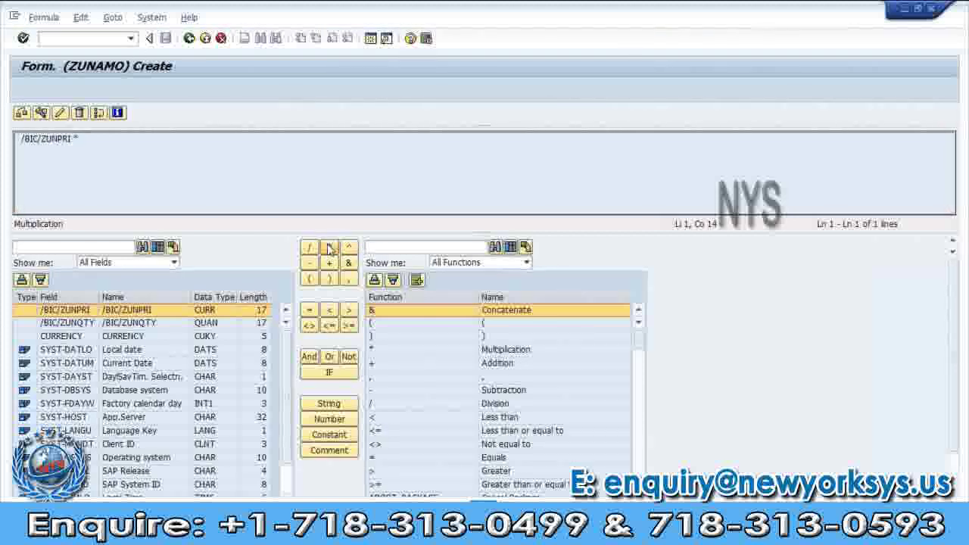
{"action": "left_click", "coordinate": [125, 326]}
{"action": "double_click", "coordinate": [125, 327]}
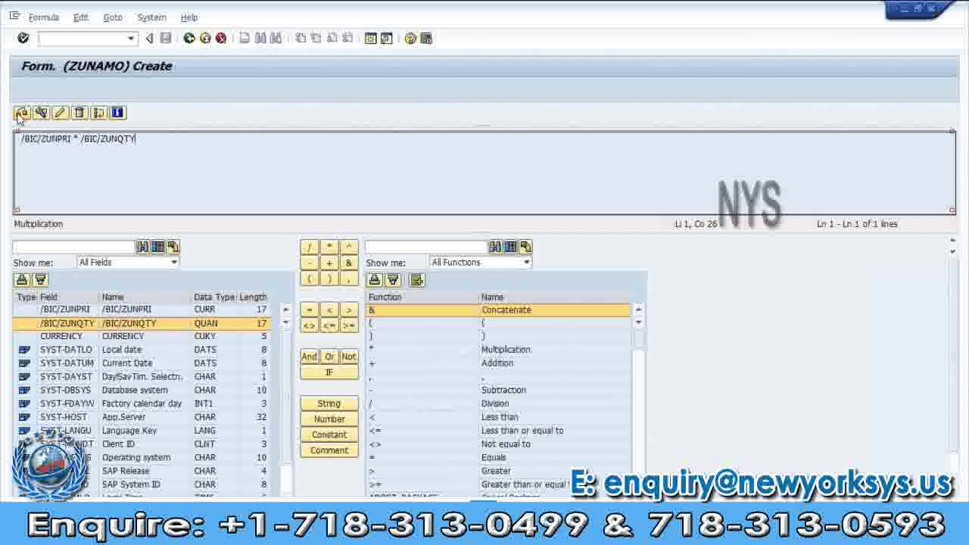
{"action": "left_click", "coordinate": [21, 114]}
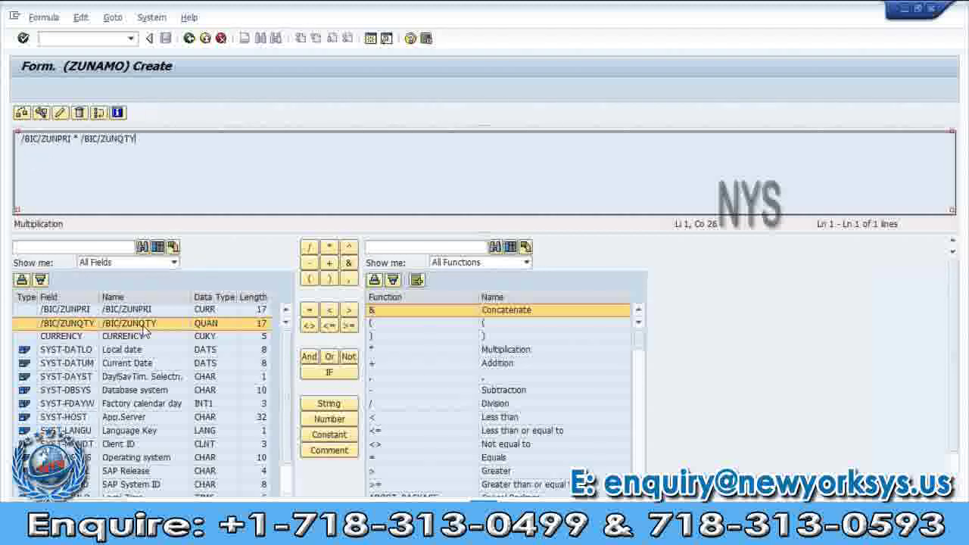
{"action": "left_click", "coordinate": [188, 40]}
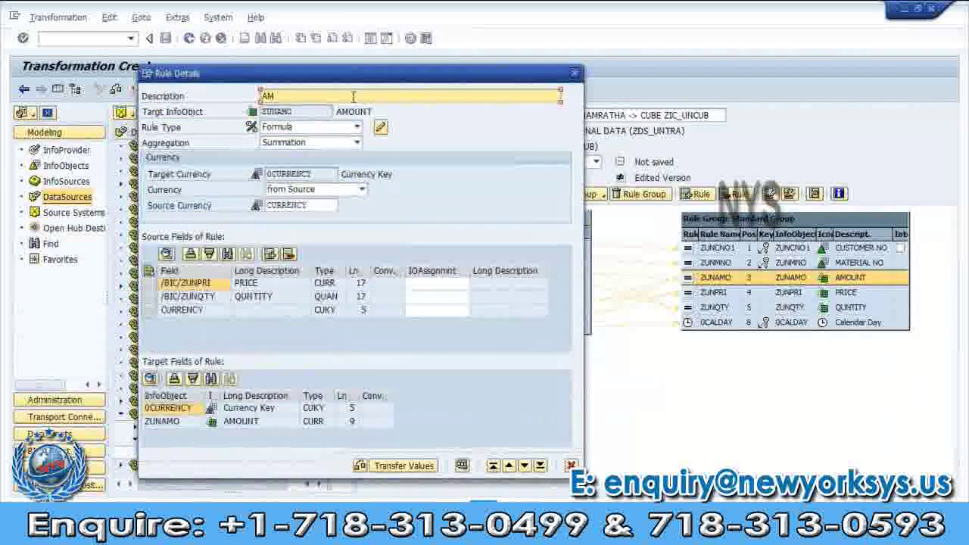
Step: Enter AMOUNT as the description of the ZUNAMO formula rule and transfer its values to the transformation
{"action": "type", "text": "OUNT"}
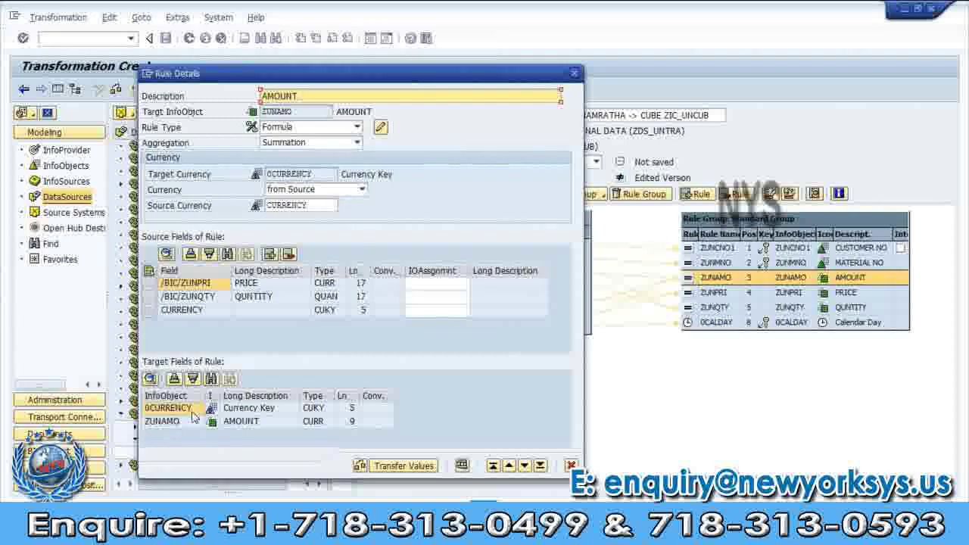
{"action": "left_click", "coordinate": [403, 467]}
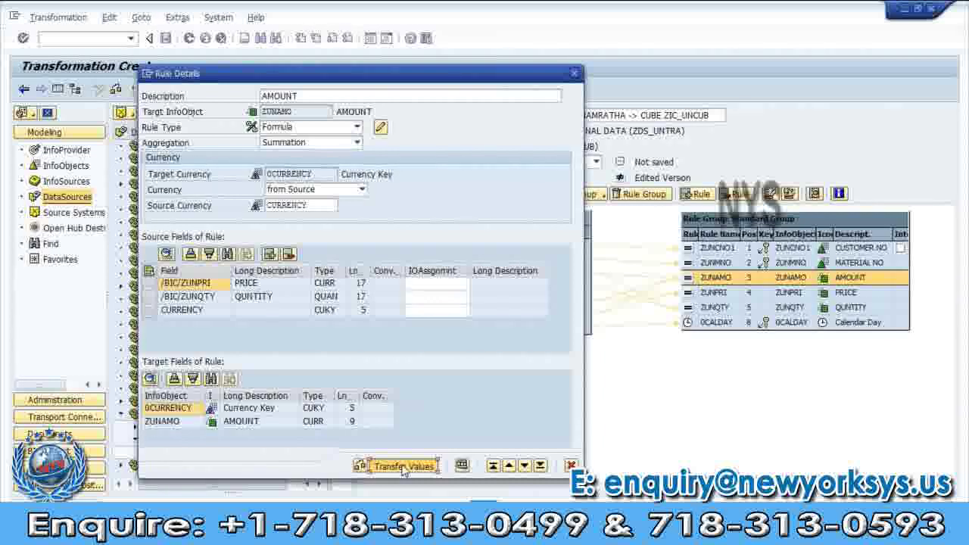
{"action": "left_click", "coordinate": [403, 466]}
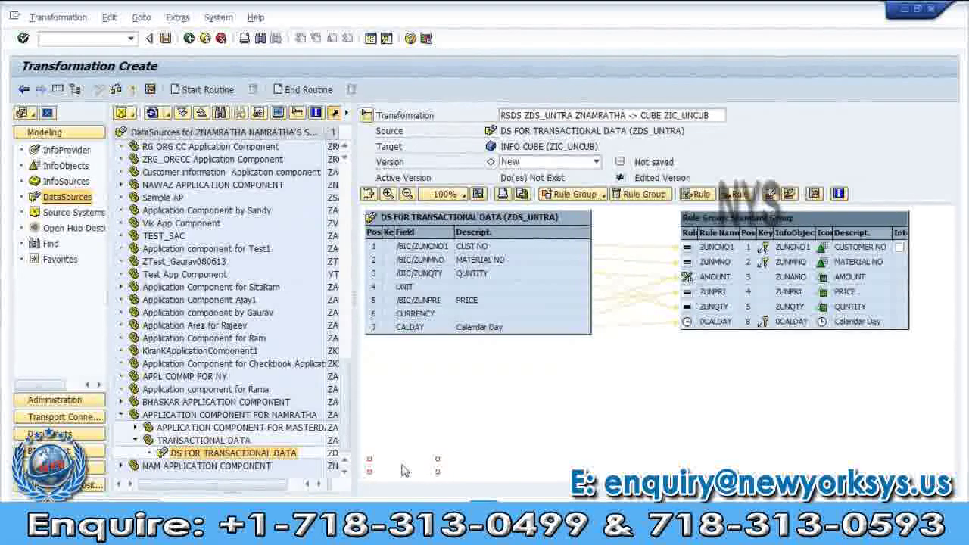
Step: Reopen the AMOUNT rule details and review the rule type, aggregation, currency and source field settings
{"action": "double_click", "coordinate": [714, 277]}
{"action": "left_click", "coordinate": [374, 157]}
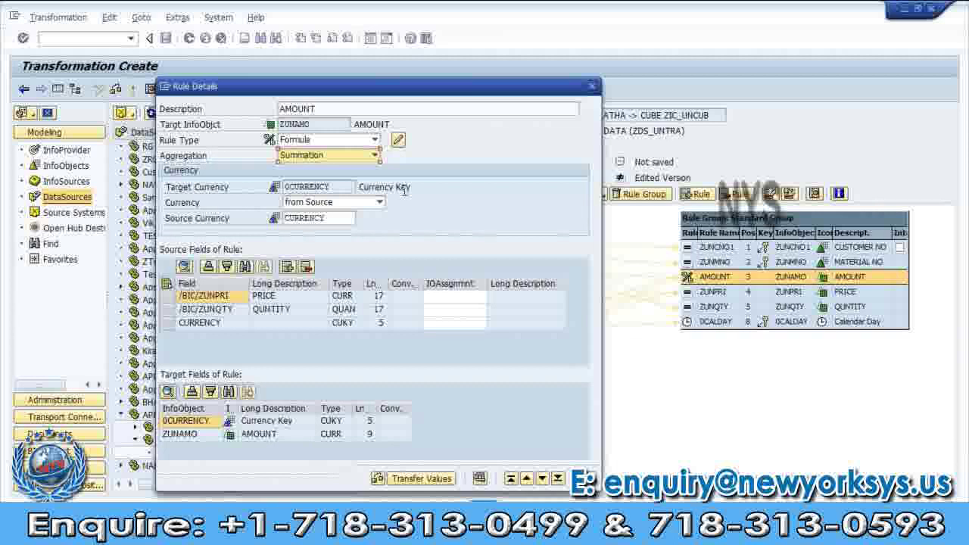
{"action": "left_click", "coordinate": [421, 480]}
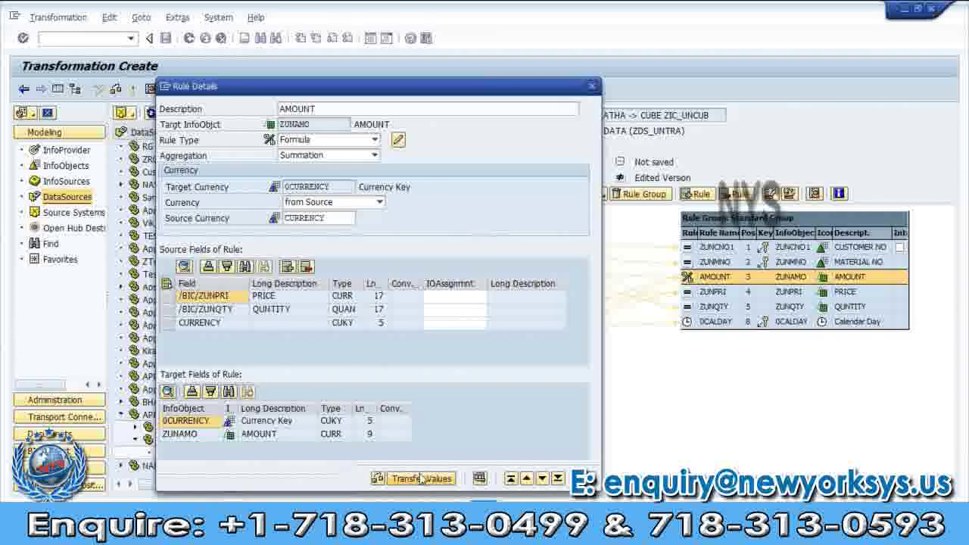
{"action": "left_click", "coordinate": [422, 479]}
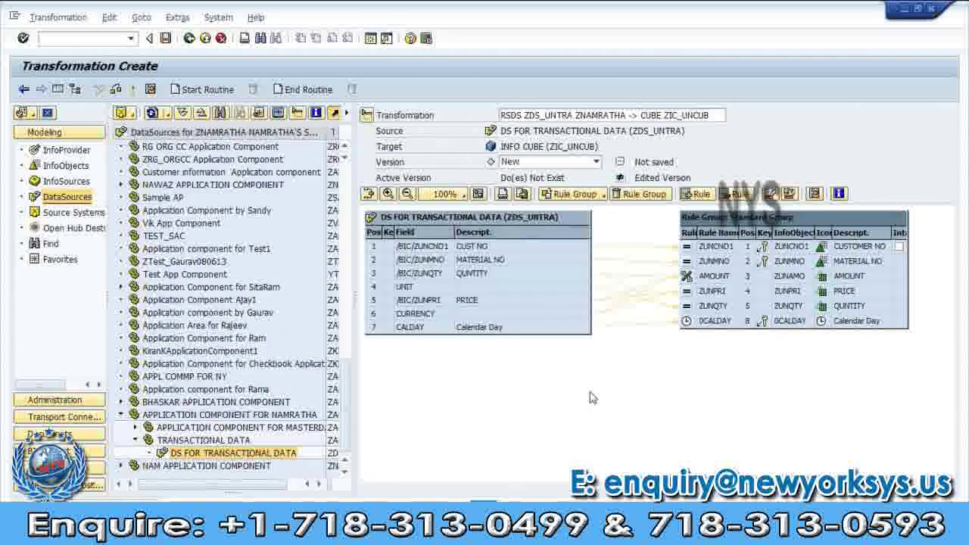
Step: Leave the transformation and refresh the entire DataSources tree to examine the data flow under DS FOR TRANSACTIONAL DATA
{"action": "key", "text": "F3"}
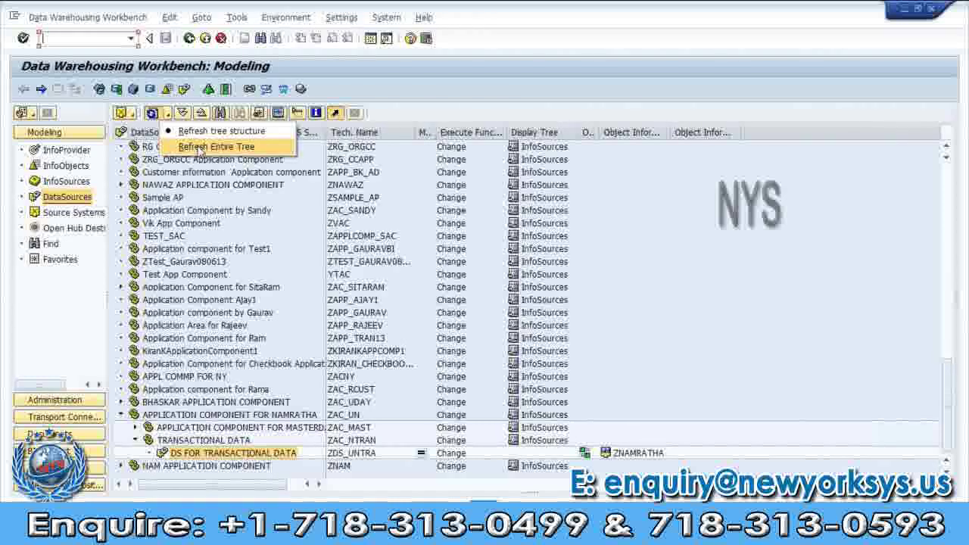
{"action": "left_click", "coordinate": [201, 147]}
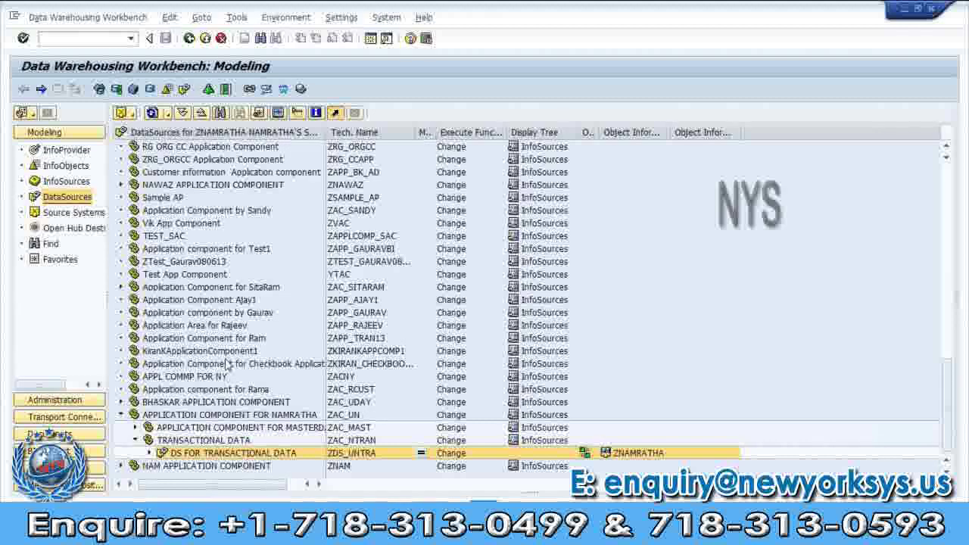
{"action": "left_click", "coordinate": [83, 194]}
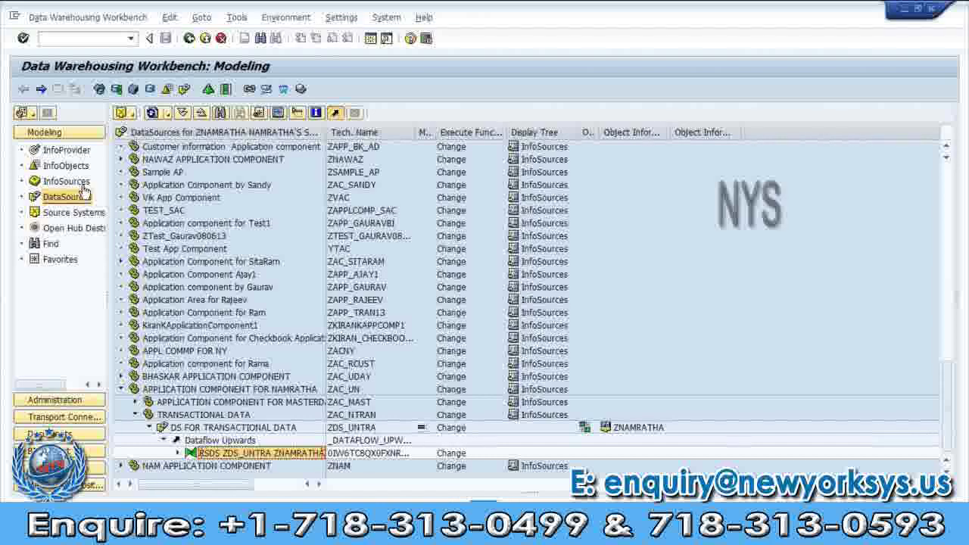
Step: Display the downward data flow of InfoCube ZIC_UNCUB, return to the InfoProvider tree, and collapse INFO AREA FOR MASTER DATA
{"action": "left_click", "coordinate": [66, 150]}
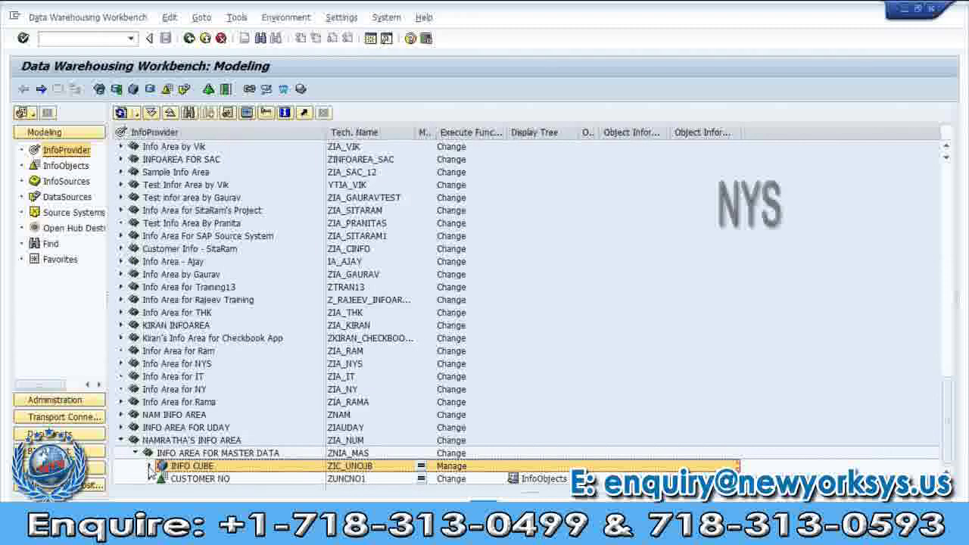
{"action": "left_click", "coordinate": [150, 466]}
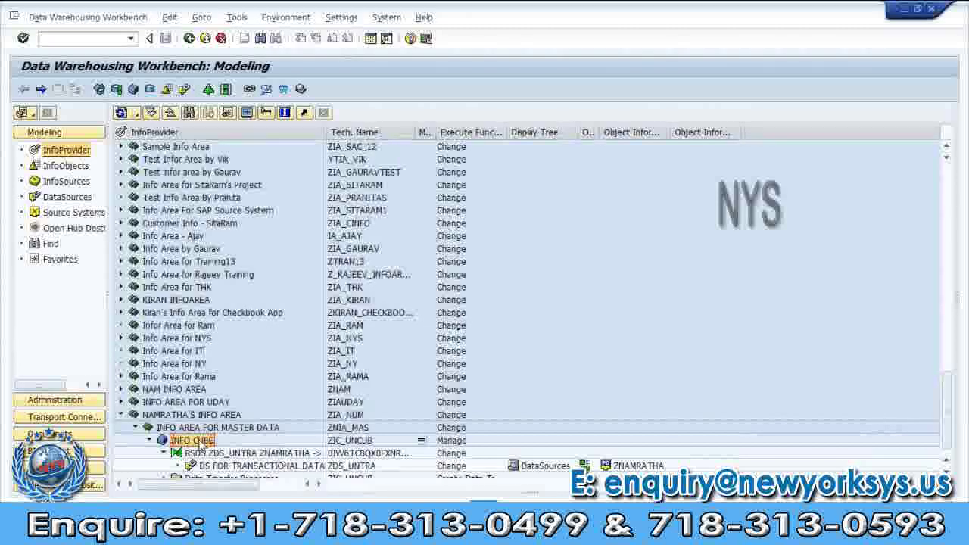
{"action": "double_click", "coordinate": [193, 440]}
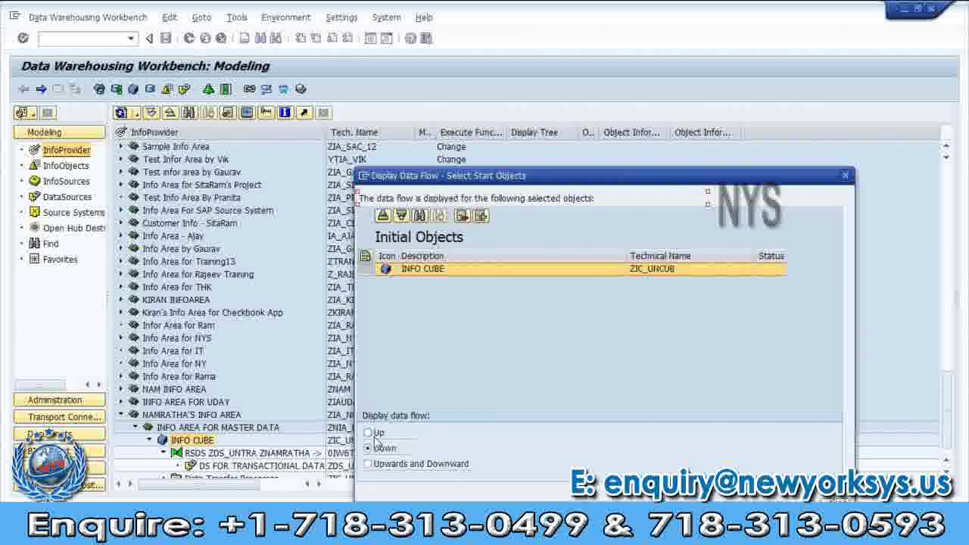
{"action": "key", "text": "Return"}
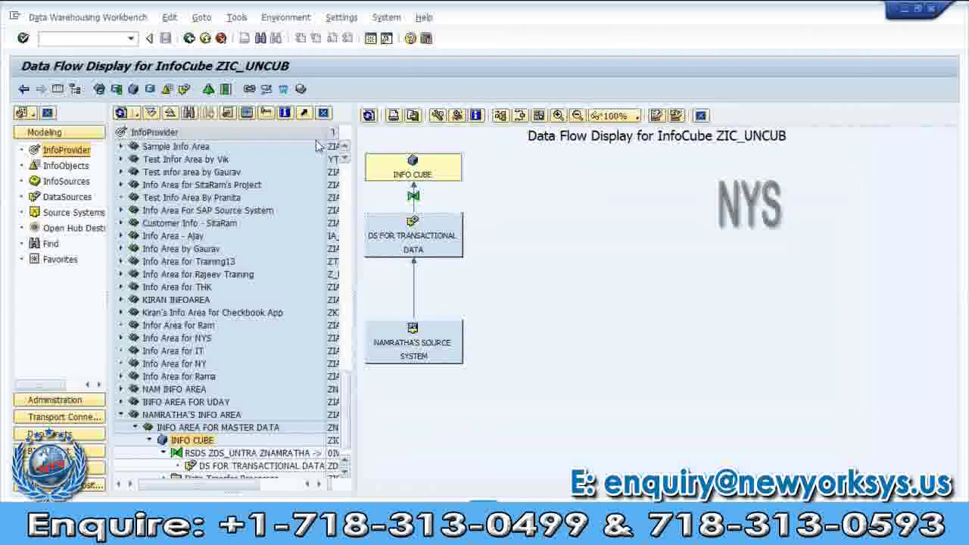
{"action": "left_click", "coordinate": [189, 38]}
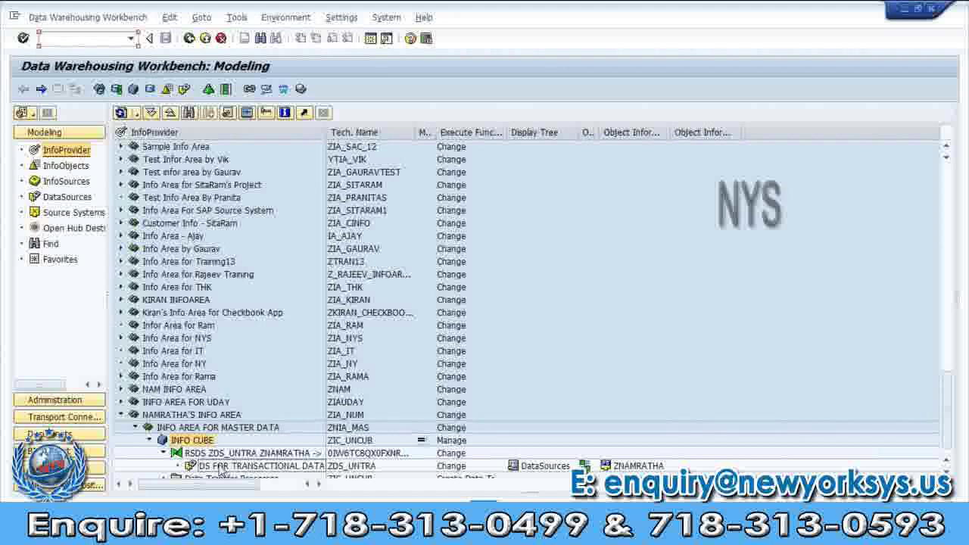
{"action": "left_click", "coordinate": [163, 453]}
{"action": "left_click", "coordinate": [136, 452]}
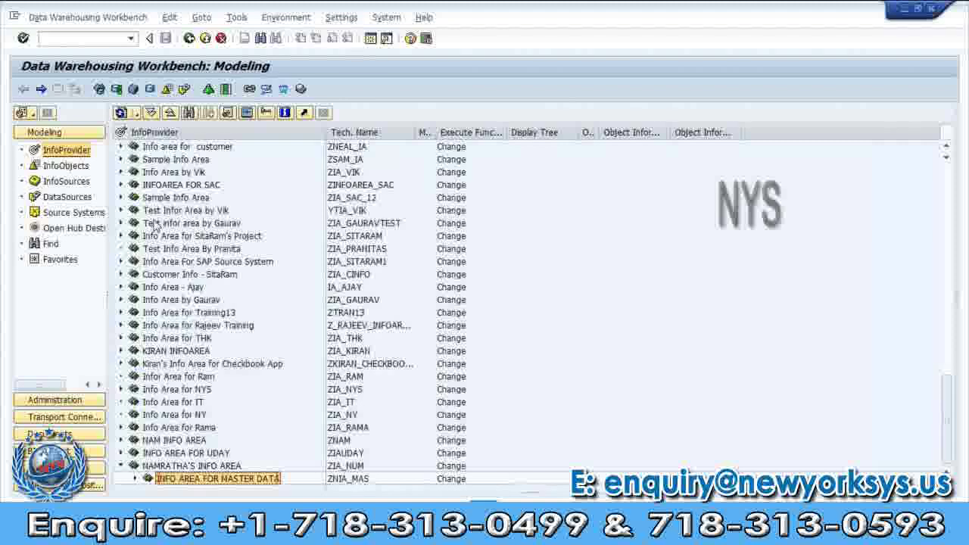
Step: Create and save an InfoPackage described as LOAD DATA TO PSA for the DataSource ZDS_UNTRA
{"action": "left_click", "coordinate": [69, 197]}
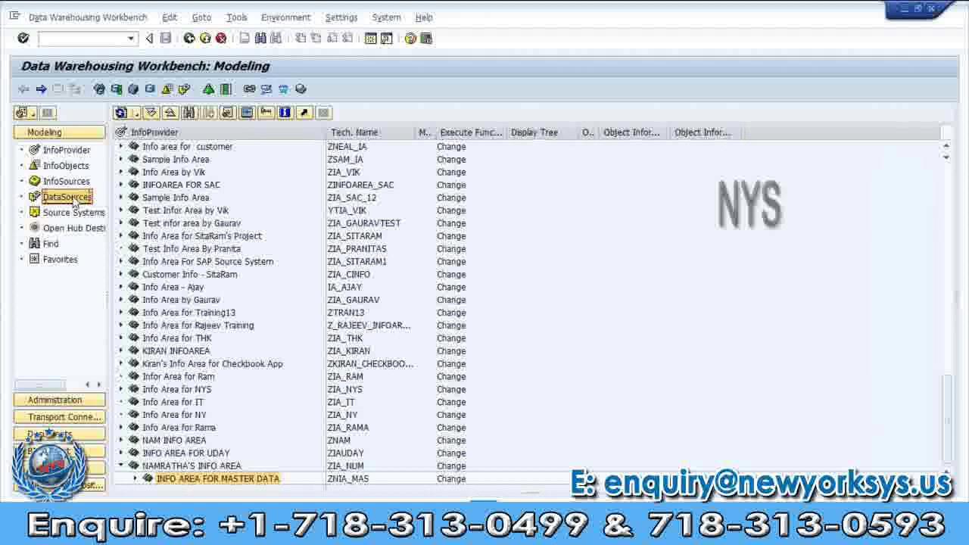
{"action": "left_click", "coordinate": [74, 202]}
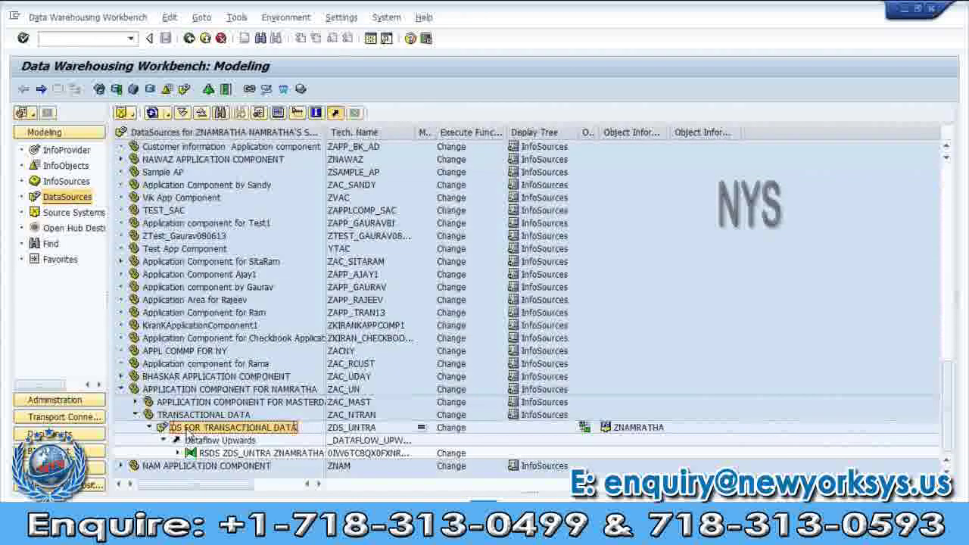
{"action": "right_click", "coordinate": [198, 427]}
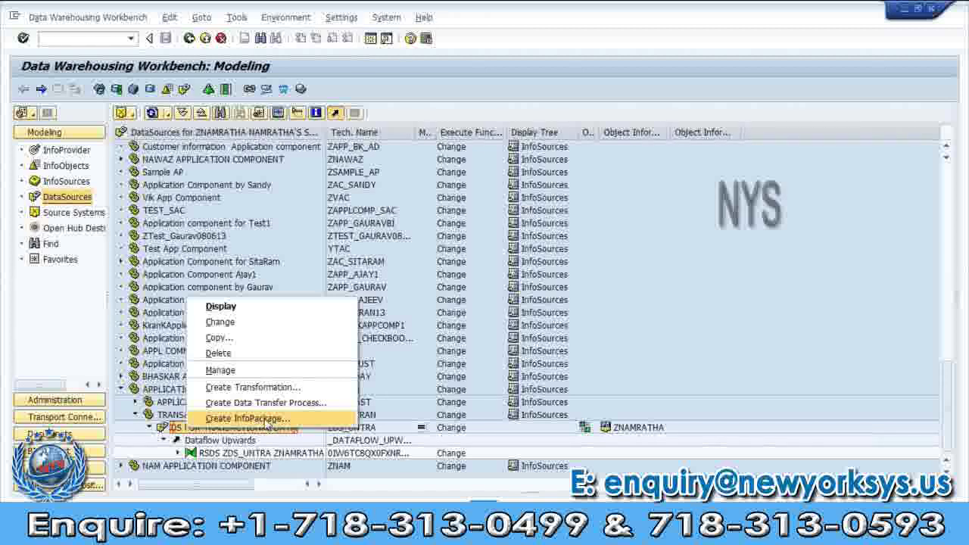
{"action": "left_click", "coordinate": [264, 419]}
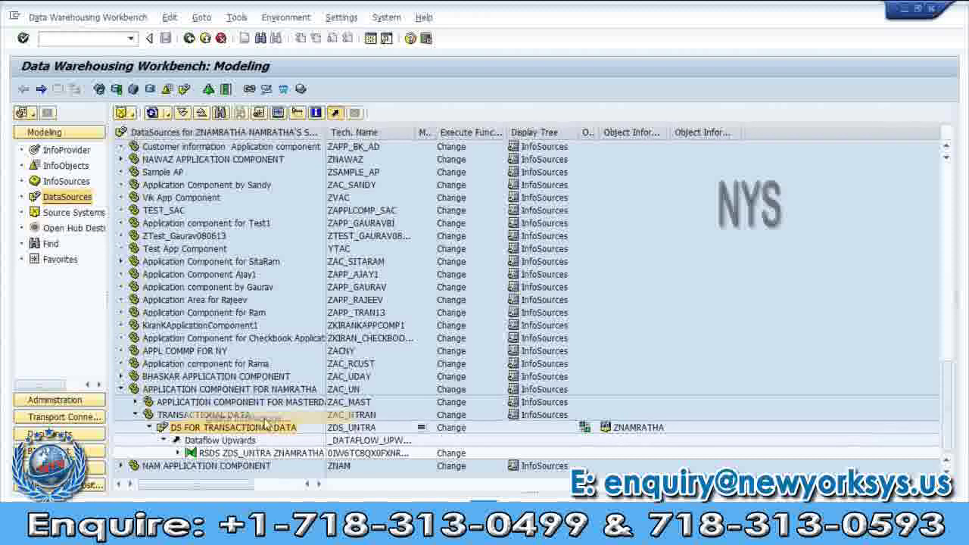
{"action": "type", "text": "LOAD DATA TO PSA"}
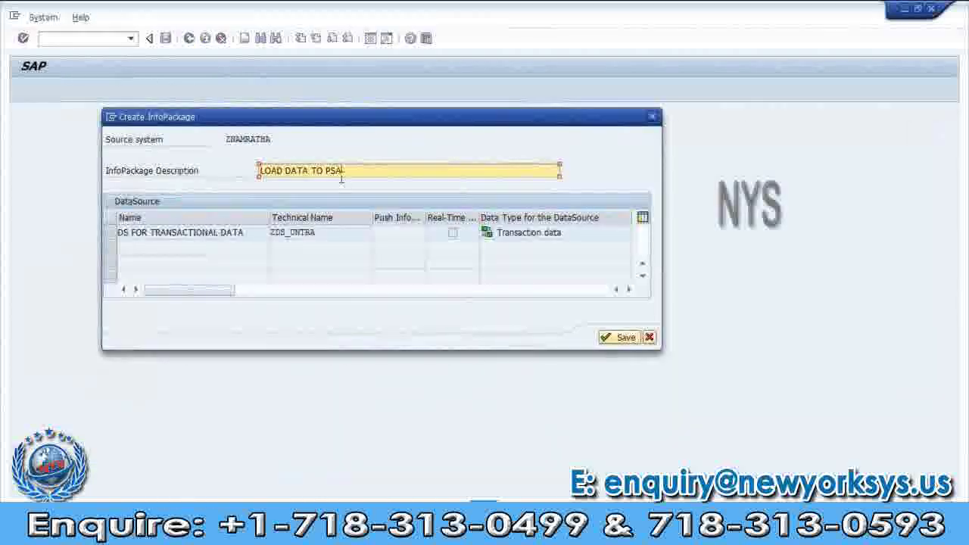
{"action": "left_click", "coordinate": [609, 339]}
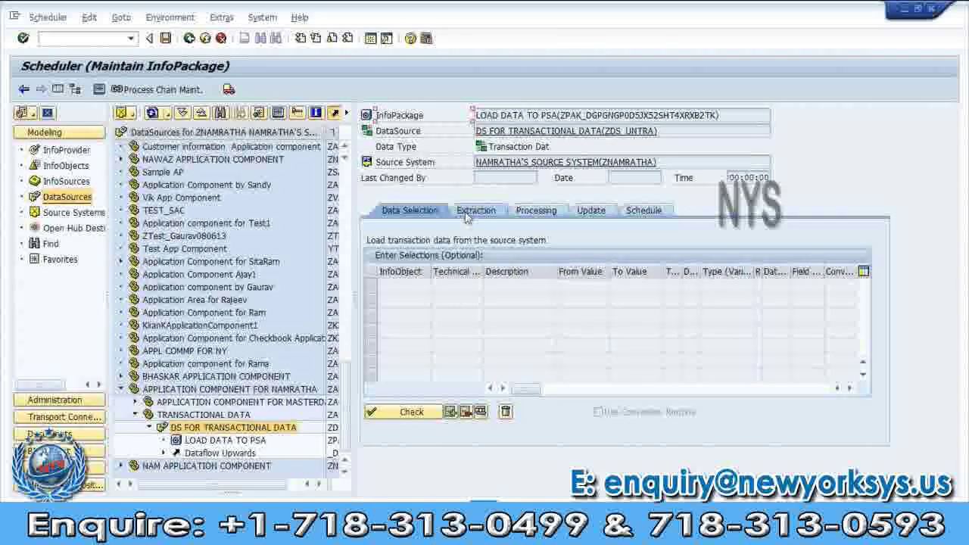
Step: Open the InfoPackage's extraction settings and file selection, and review the TRANSACTIONAL DATA sheet columns in Excel
{"action": "left_click", "coordinate": [467, 215]}
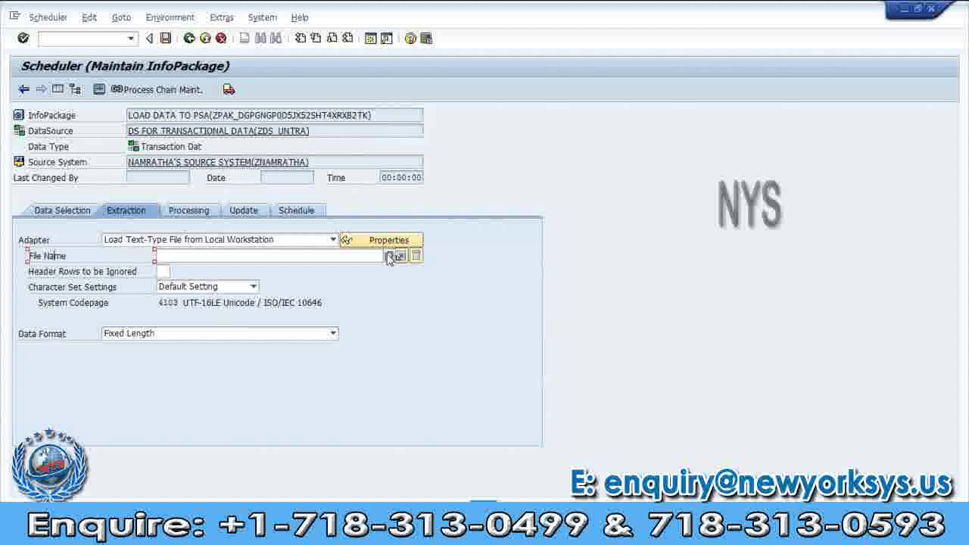
{"action": "left_click", "coordinate": [389, 257]}
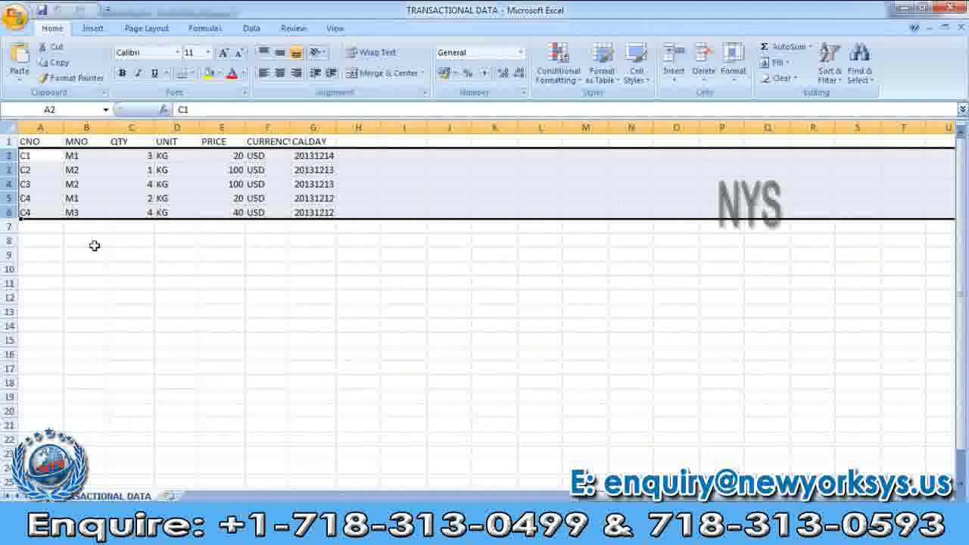
{"action": "left_click", "coordinate": [80, 156]}
{"action": "key", "text": "Right"}
{"action": "key", "text": "Right"}
{"action": "key", "text": "Right"}
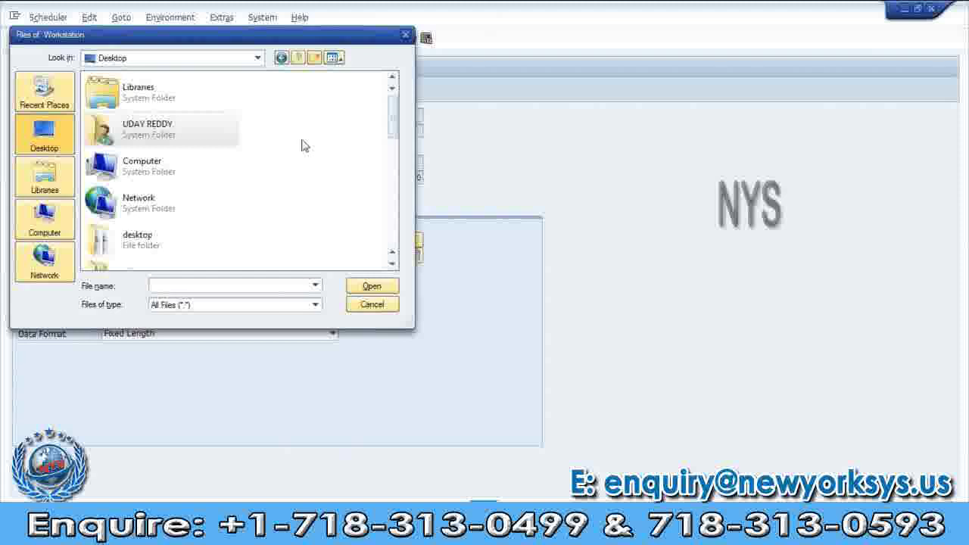
Step: Use TRANSACTIONAL DATA.csv from the desktop as source, with 1 header row ignored and the data format Separated with Separator (for Example, CSV)
{"action": "scroll", "coordinate": [168, 246], "scroll_direction": "down", "scroll_amount": 5}
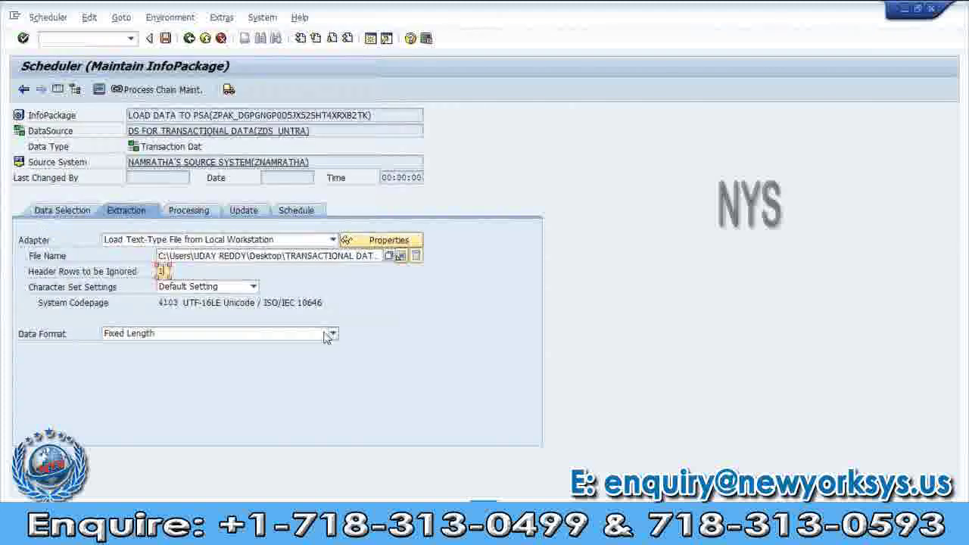
{"action": "left_click", "coordinate": [331, 335]}
{"action": "left_click", "coordinate": [189, 352]}
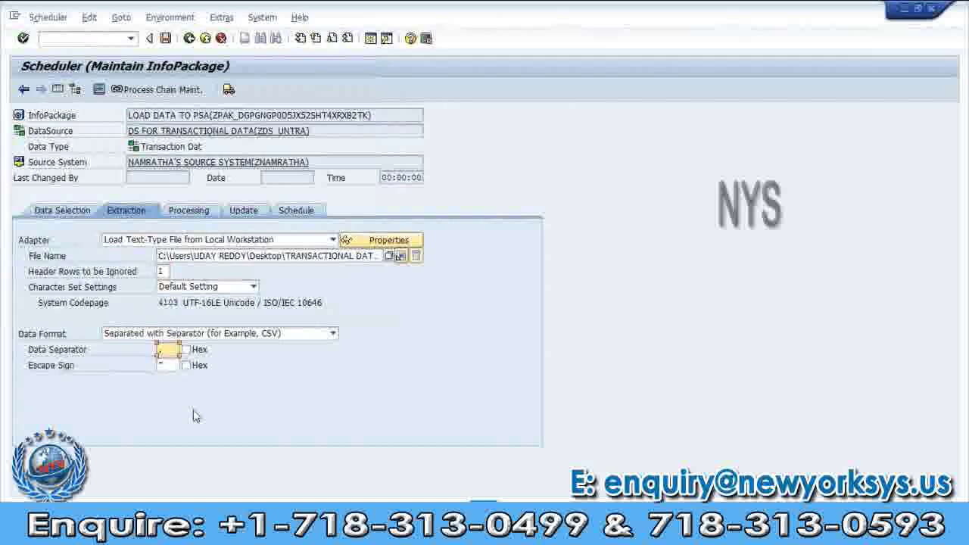
Step: Start the InfoPackage data load immediately and allow access to TRANSACTIONAL DATA.csv, remembering the decision
{"action": "left_click", "coordinate": [296, 210]}
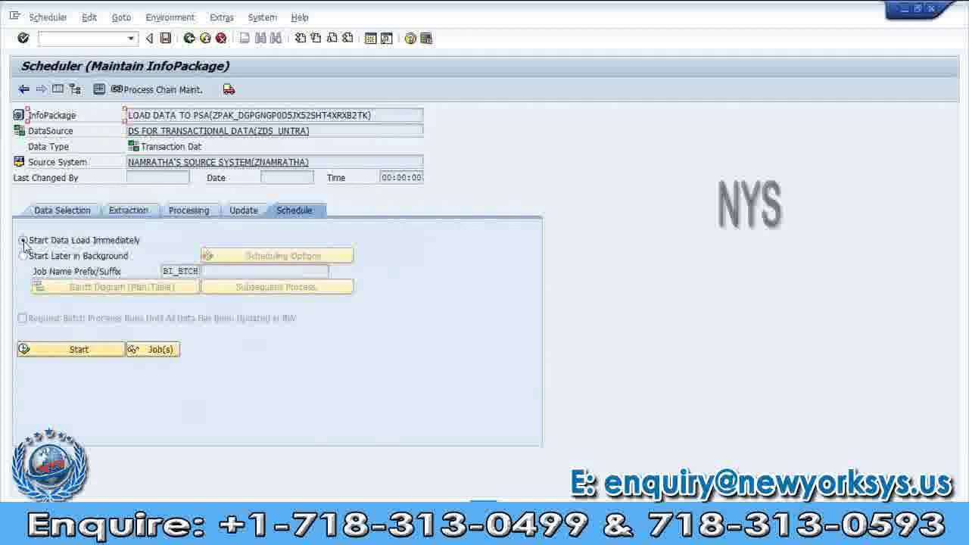
{"action": "left_click", "coordinate": [79, 352]}
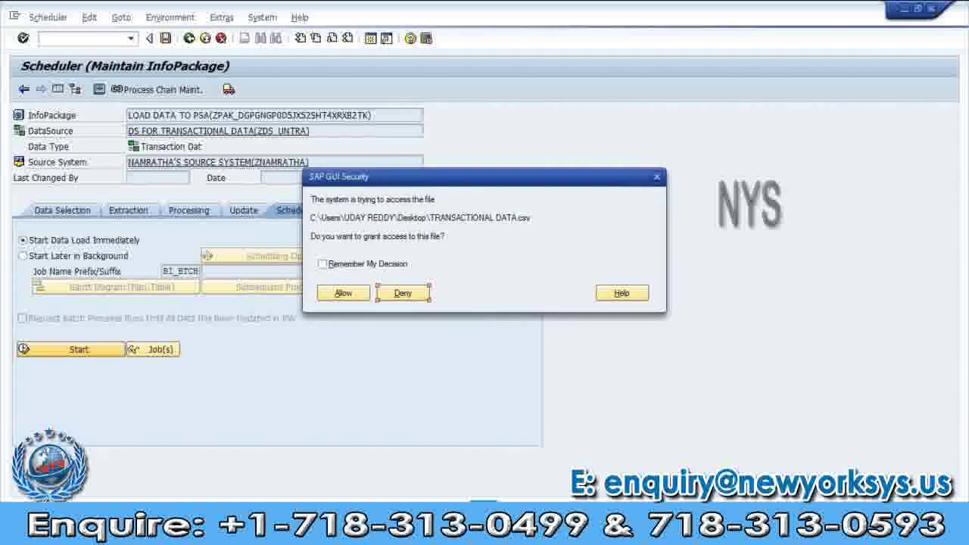
{"action": "left_click", "coordinate": [322, 264]}
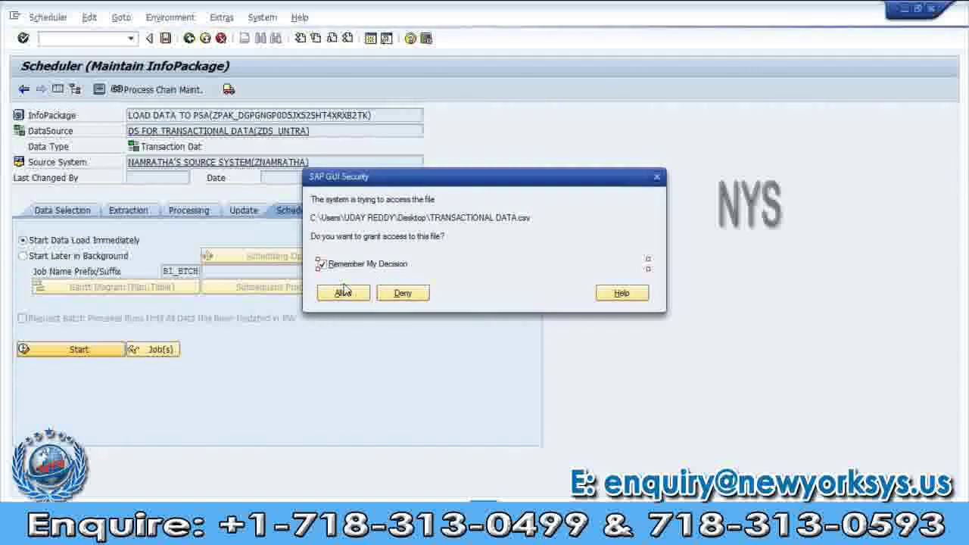
{"action": "left_click", "coordinate": [343, 292]}
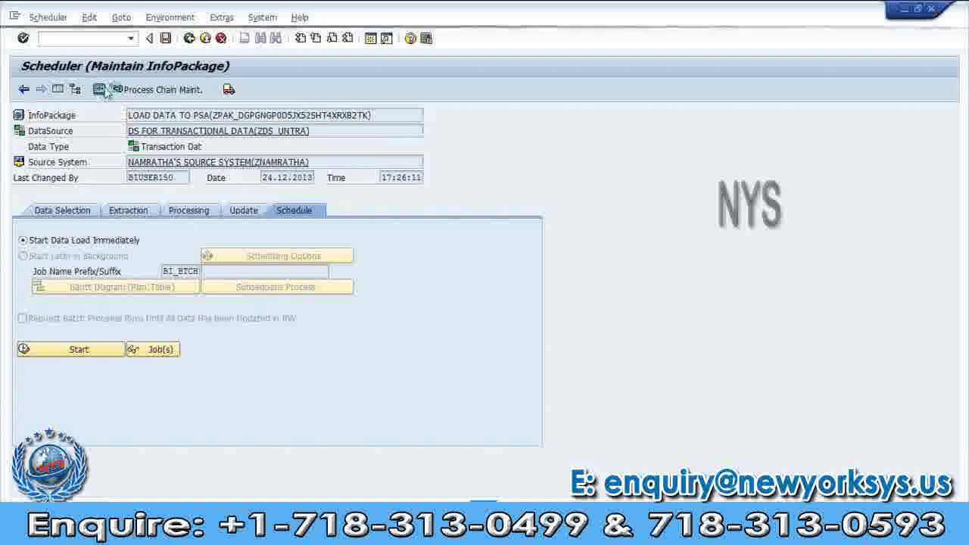
Step: Check the load request's status in the monitor and review the loaded records in PSA maintenance
{"action": "left_click", "coordinate": [109, 91]}
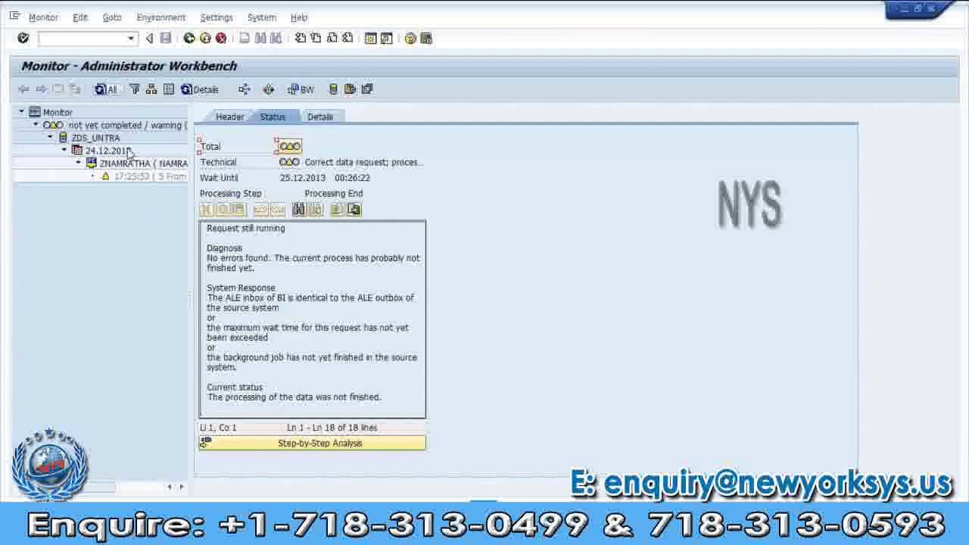
{"action": "left_click", "coordinate": [161, 179]}
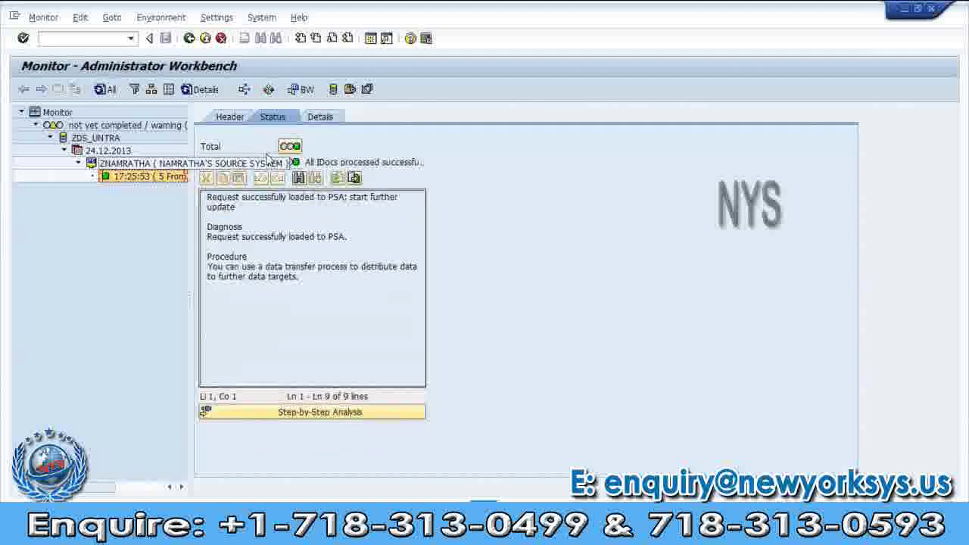
{"action": "left_click", "coordinate": [333, 90]}
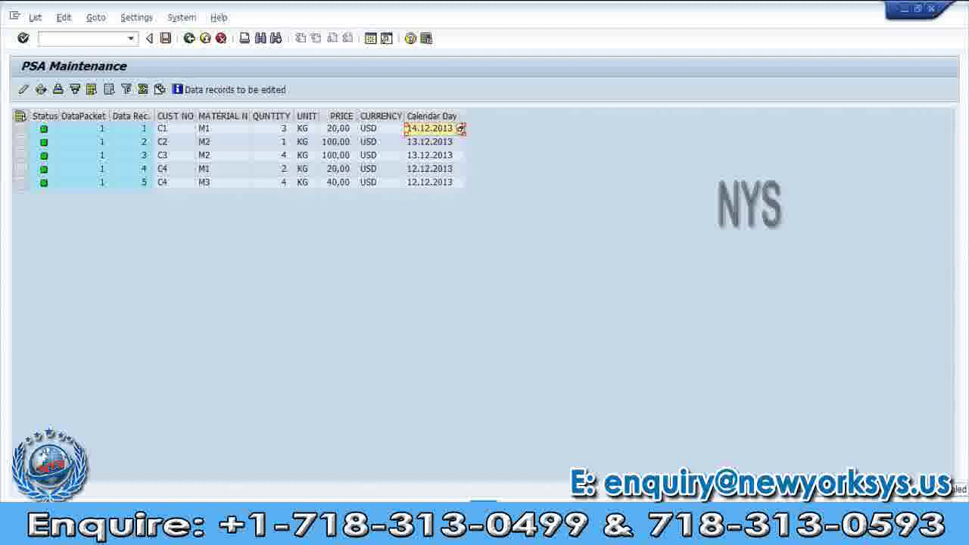
{"action": "key", "text": "ctrl+s"}
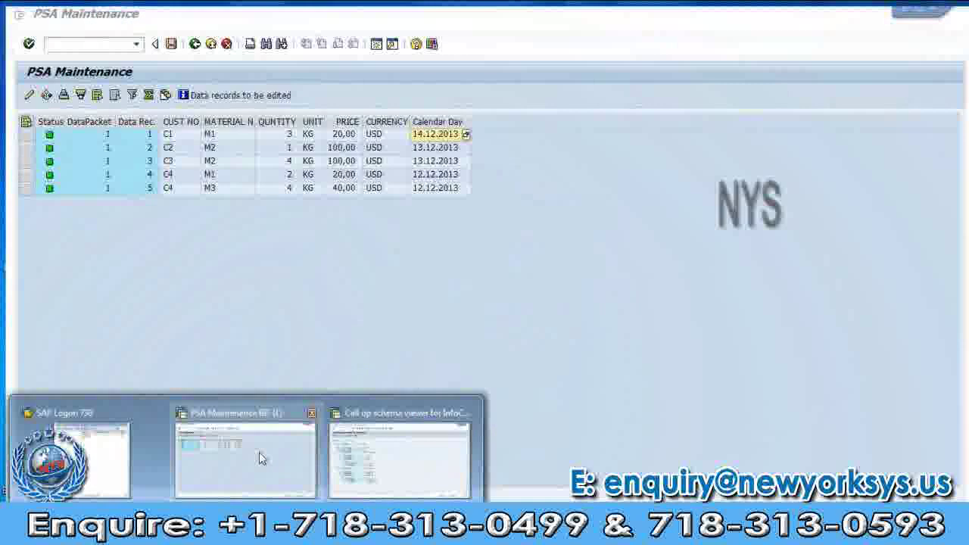
{"action": "left_click", "coordinate": [259, 452]}
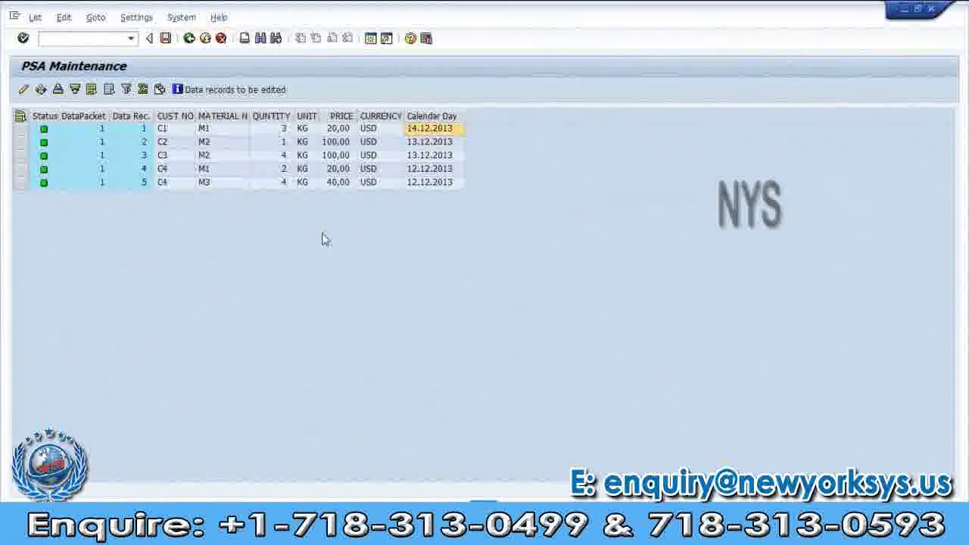
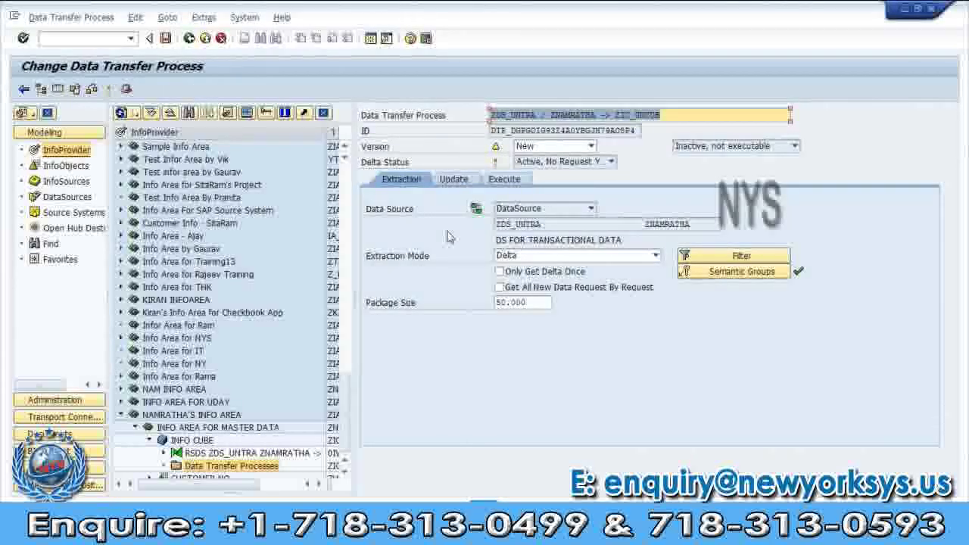
Step: Activate and execute the data transfer process from ZDS_UNTRA to ZIC_UNCUB, and refresh its request in the monitor
{"action": "left_click", "coordinate": [504, 179]}
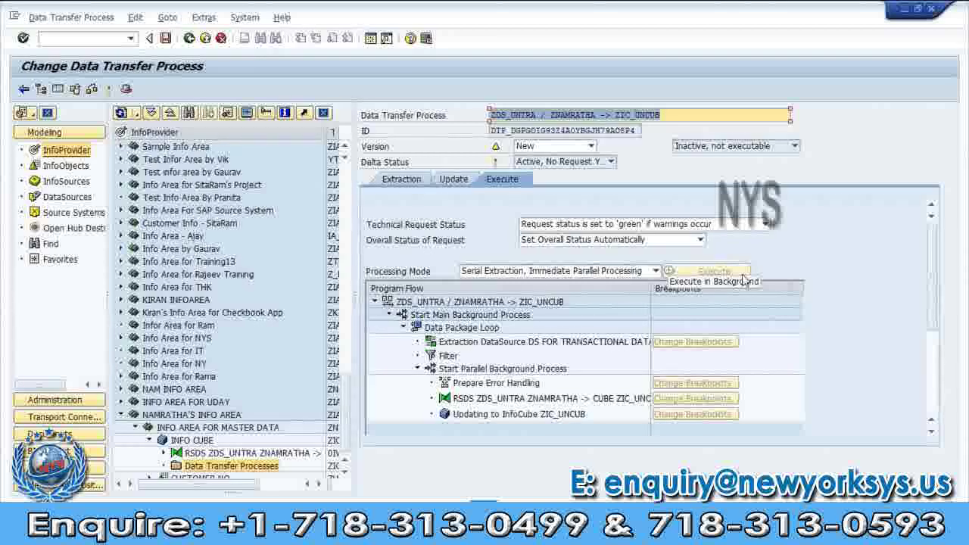
{"action": "left_click", "coordinate": [742, 277]}
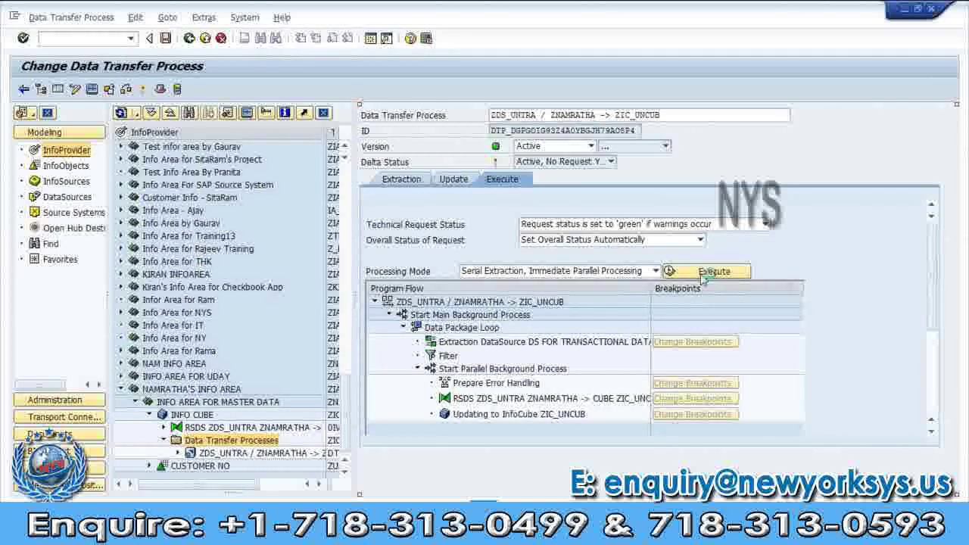
{"action": "left_click", "coordinate": [704, 273]}
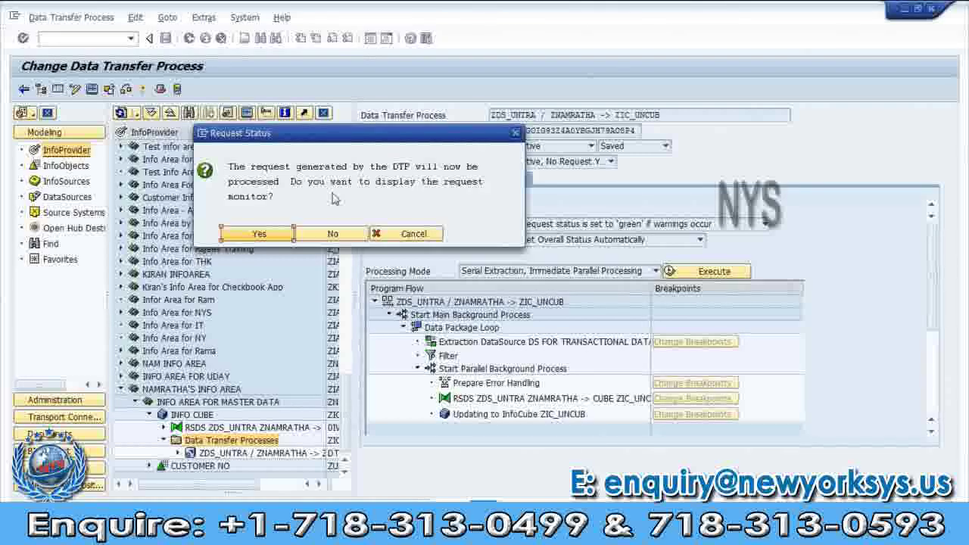
{"action": "key", "text": "Return"}
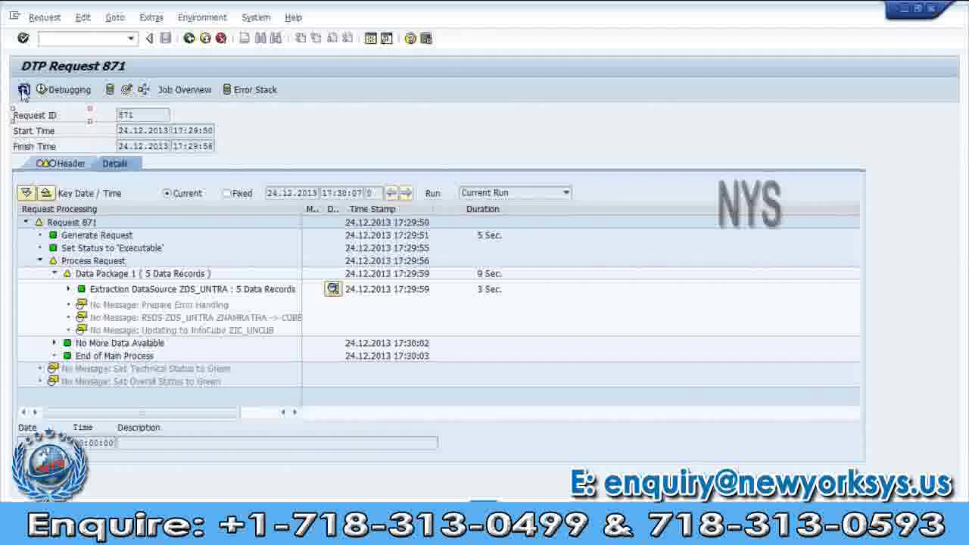
{"action": "left_click", "coordinate": [23, 90]}
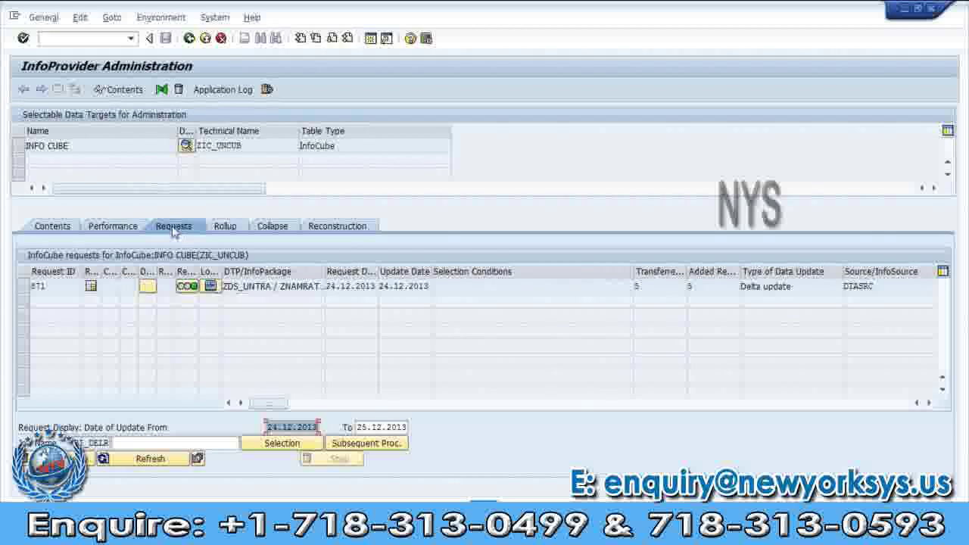
Step: Narrow the Selection Conditions column in the InfoCube's request list and set the loaded request's overall status to Status Erroneous
{"action": "left_click", "coordinate": [22, 290]}
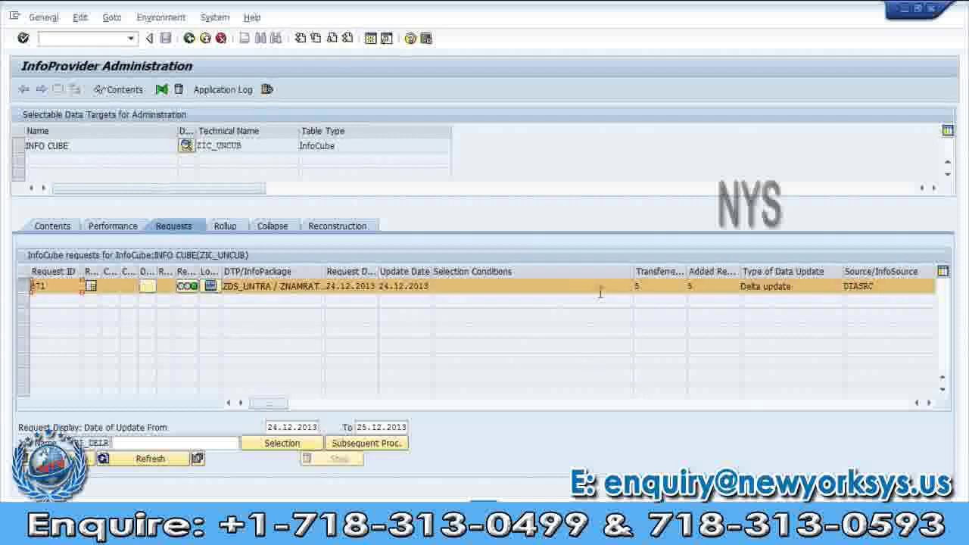
{"action": "left_click_drag", "start_coordinate": [633, 271], "coordinate": [515, 297]}
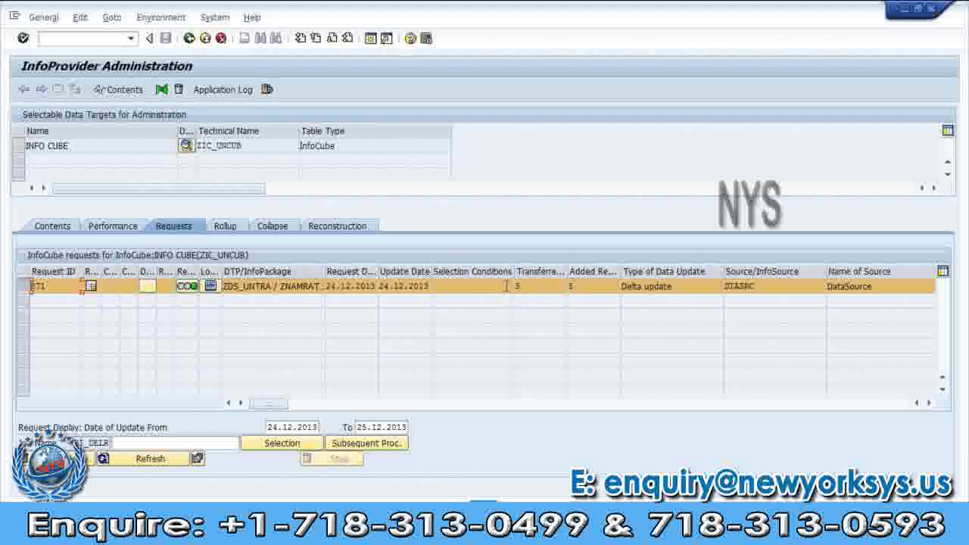
{"action": "left_click", "coordinate": [188, 290]}
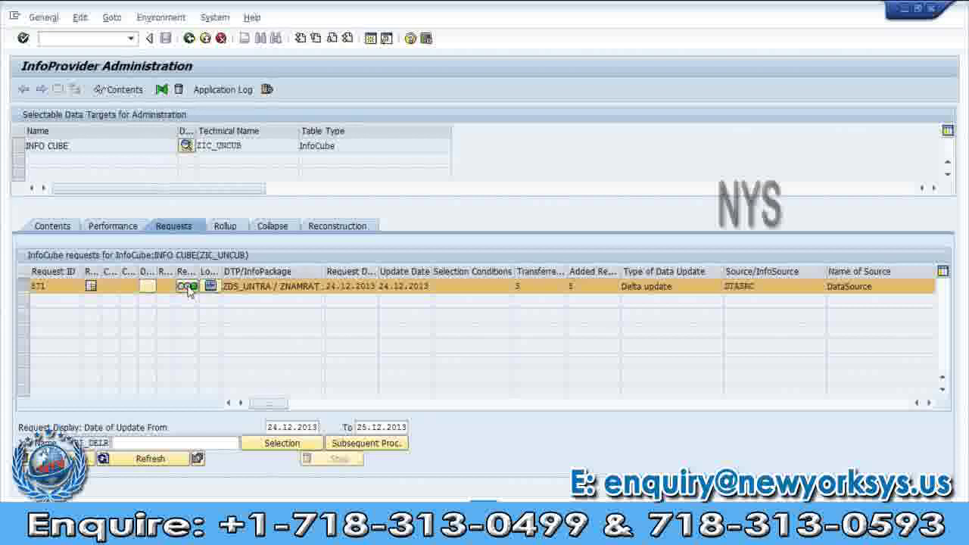
{"action": "left_click", "coordinate": [188, 287]}
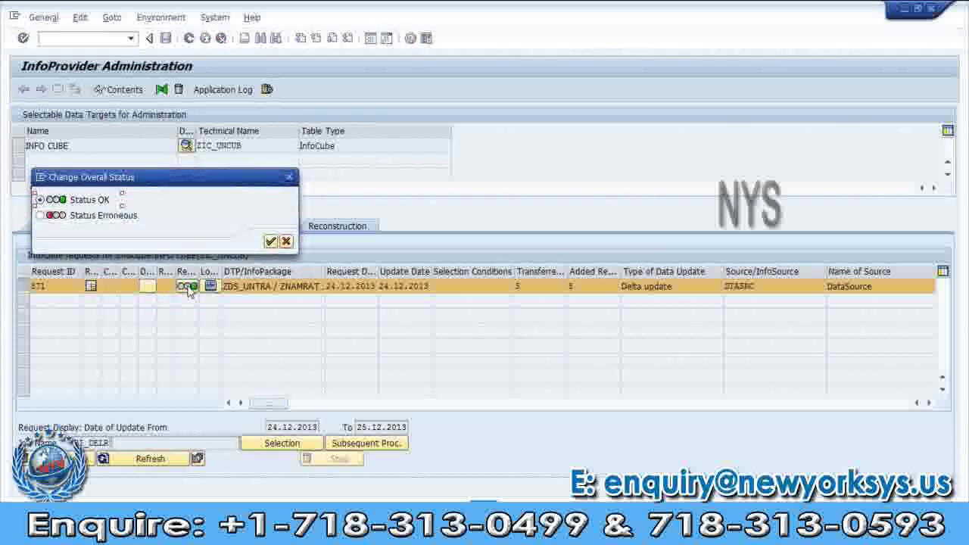
{"action": "left_click", "coordinate": [69, 217]}
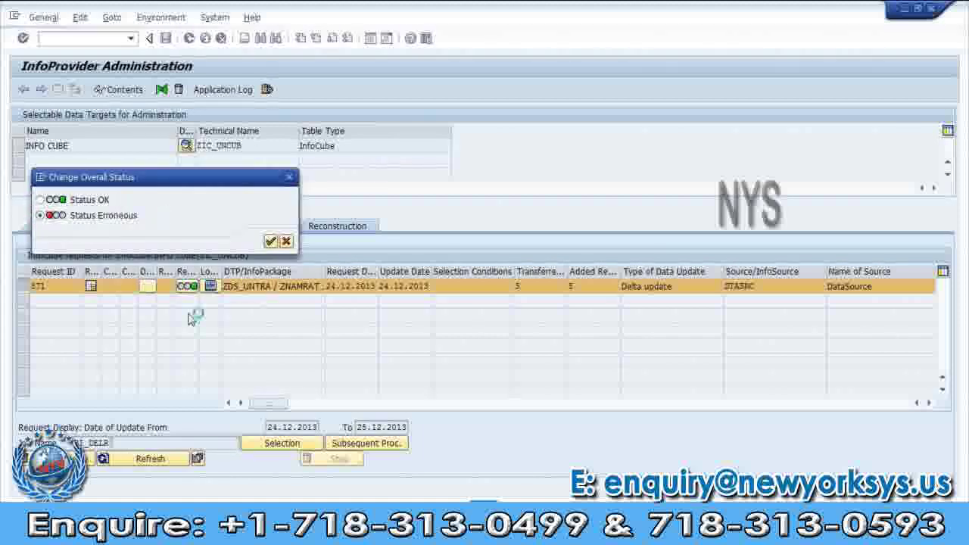
{"action": "key", "text": "Return"}
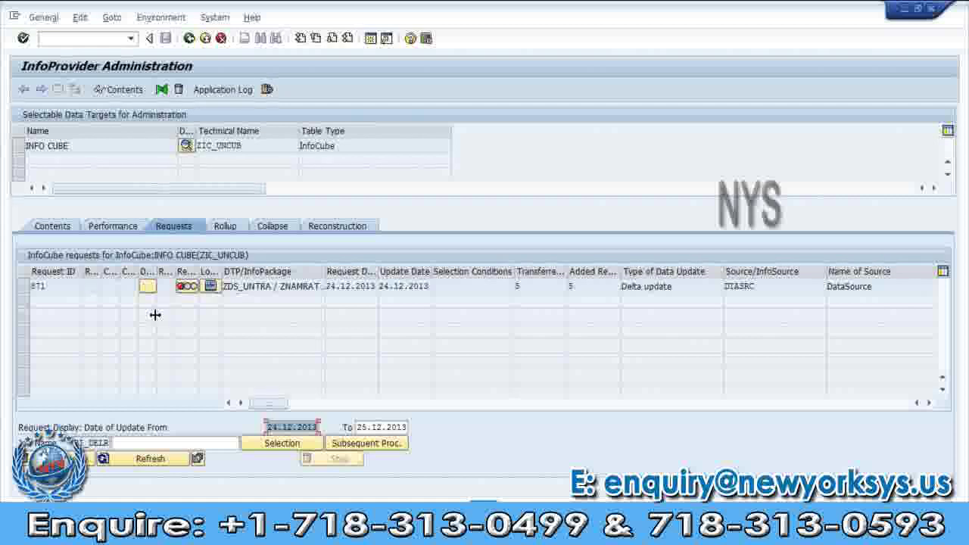
Step: Set the overall status of the loaded InfoCube request back to Status OK
{"action": "left_click", "coordinate": [186, 292]}
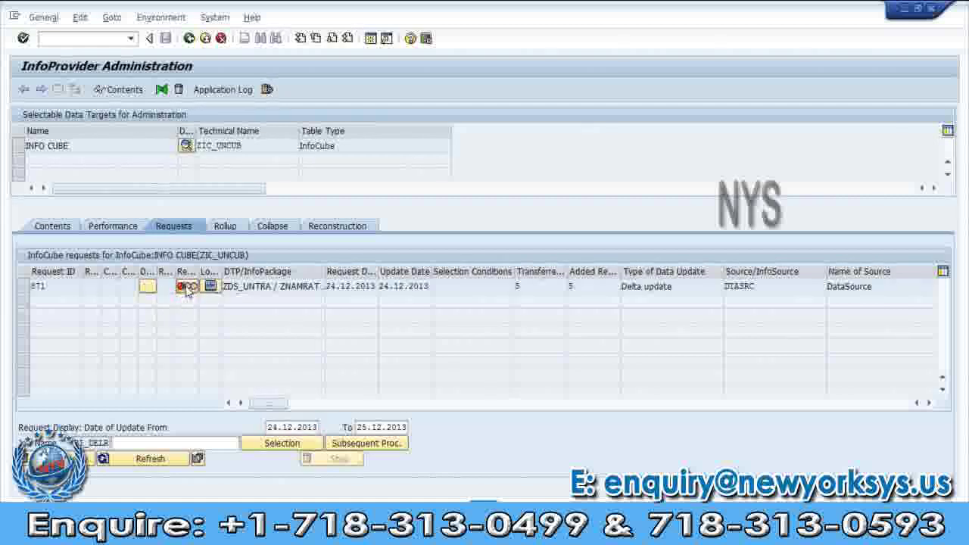
{"action": "left_click", "coordinate": [187, 291]}
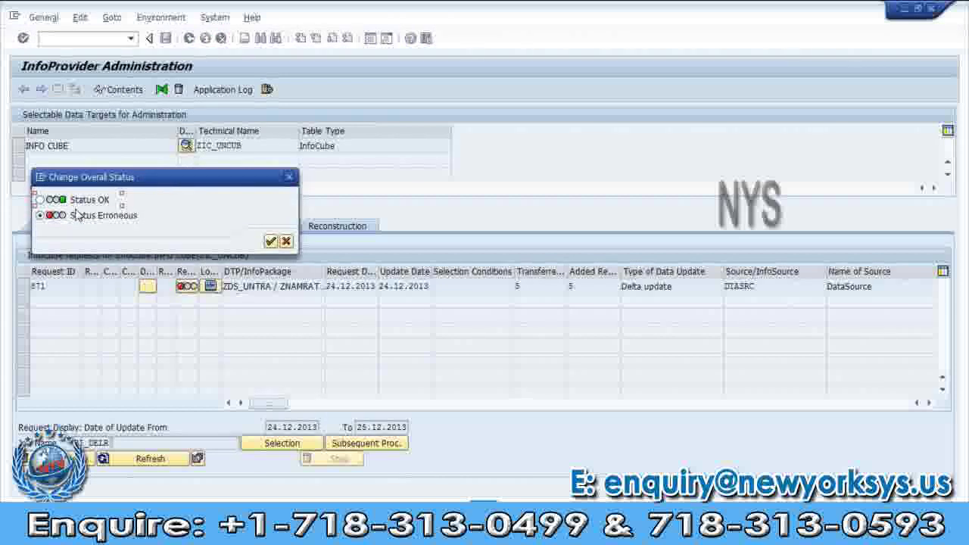
{"action": "left_click", "coordinate": [40, 199]}
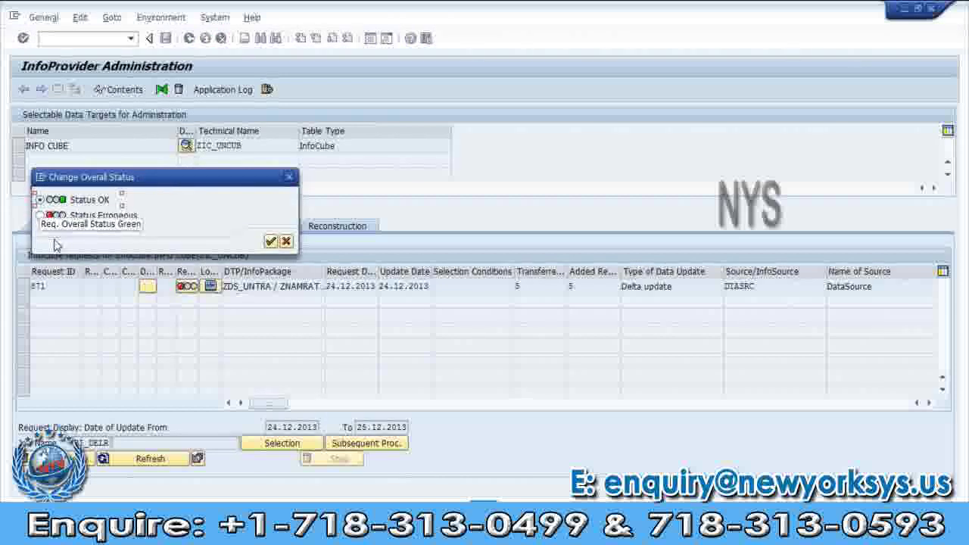
{"action": "key", "text": "Return"}
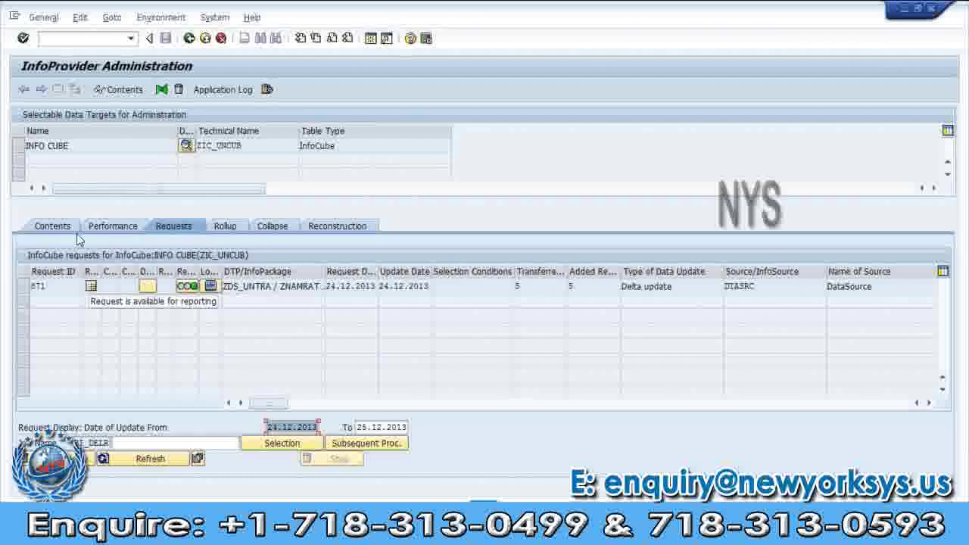
Step: Open the InfoCube content selection screen for ZIC_UNCUB and look over its selection fields
{"action": "left_click", "coordinate": [19, 150]}
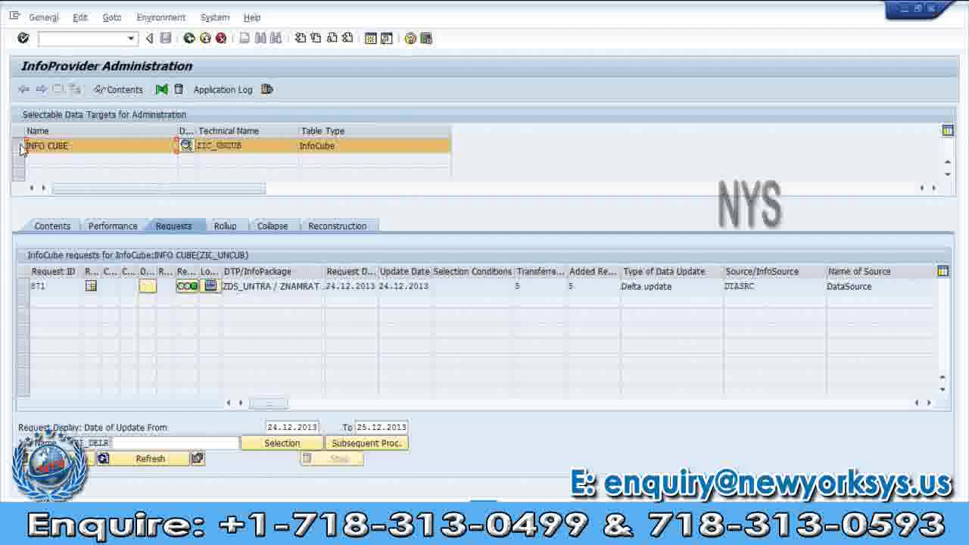
{"action": "left_click", "coordinate": [20, 148]}
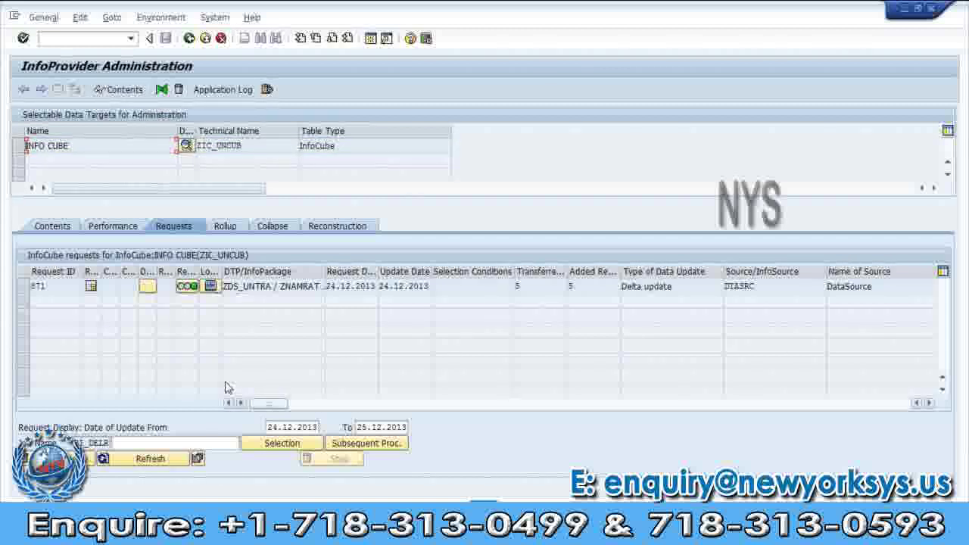
{"action": "left_click", "coordinate": [54, 227]}
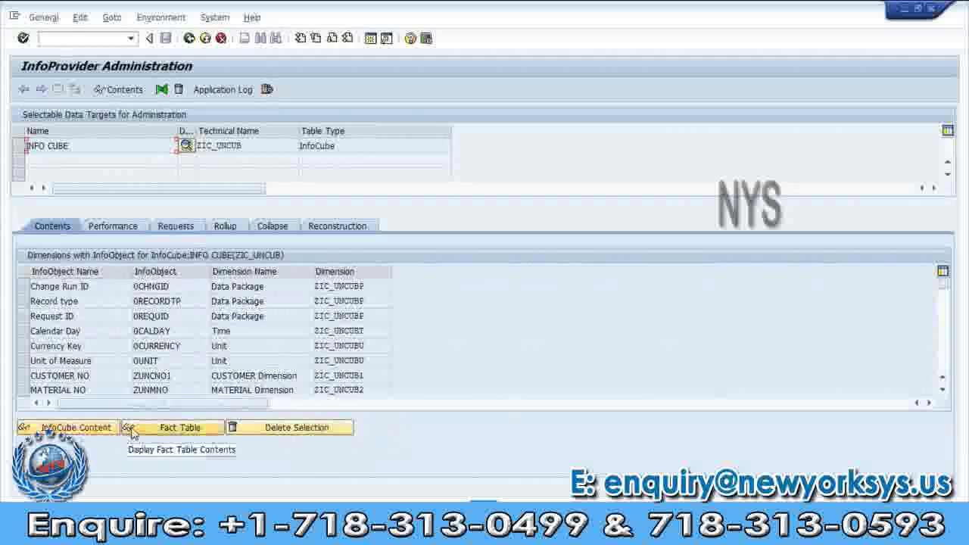
{"action": "left_click", "coordinate": [88, 430]}
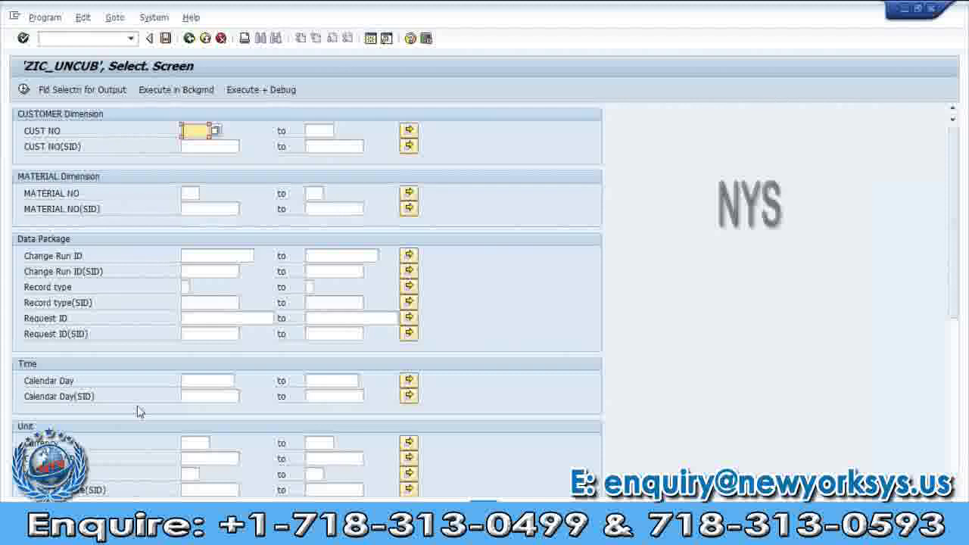
{"action": "scroll", "coordinate": [138, 408], "scroll_direction": "down", "scroll_amount": 1}
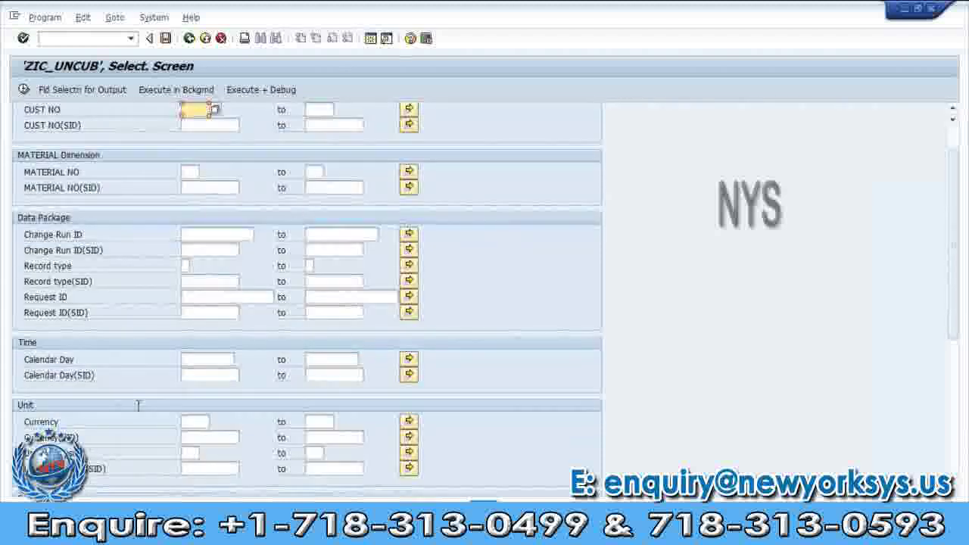
{"action": "scroll", "coordinate": [138, 407], "scroll_direction": "up", "scroll_amount": 1}
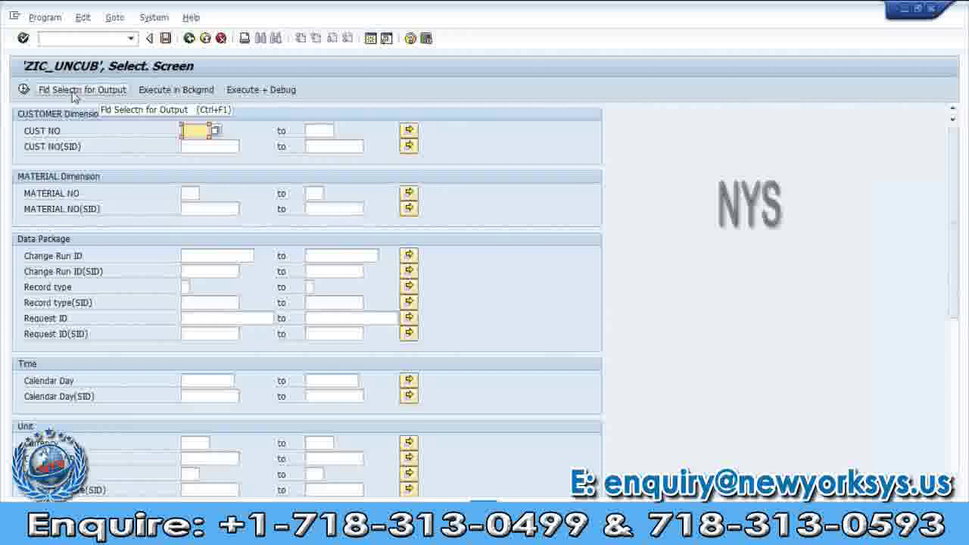
Step: Open the field selection for output of ZIC_UNCUB and include CUST NO, MATERIAL NO and Request ID
{"action": "left_click", "coordinate": [75, 92]}
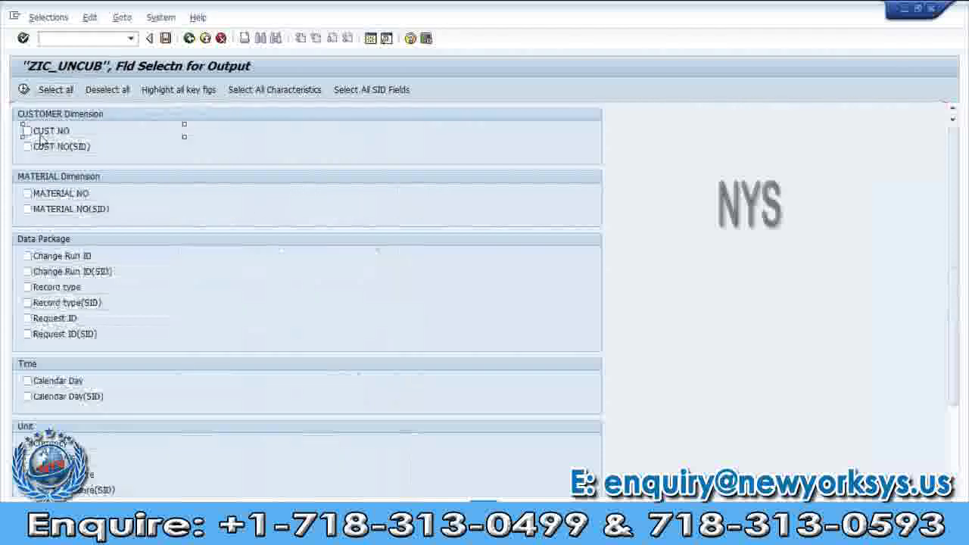
{"action": "scroll", "coordinate": [41, 140], "scroll_direction": "down", "scroll_amount": 3}
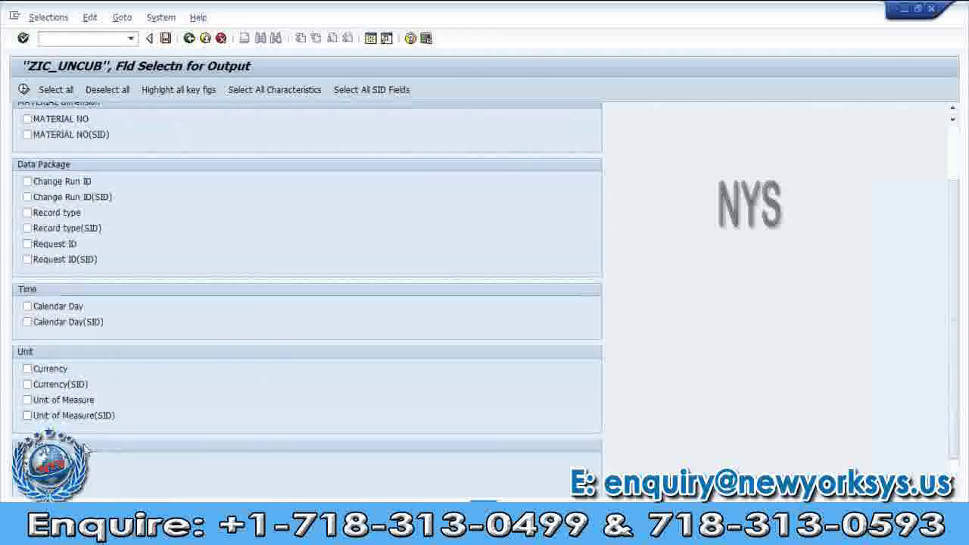
{"action": "scroll", "coordinate": [104, 411], "scroll_direction": "up", "scroll_amount": 3}
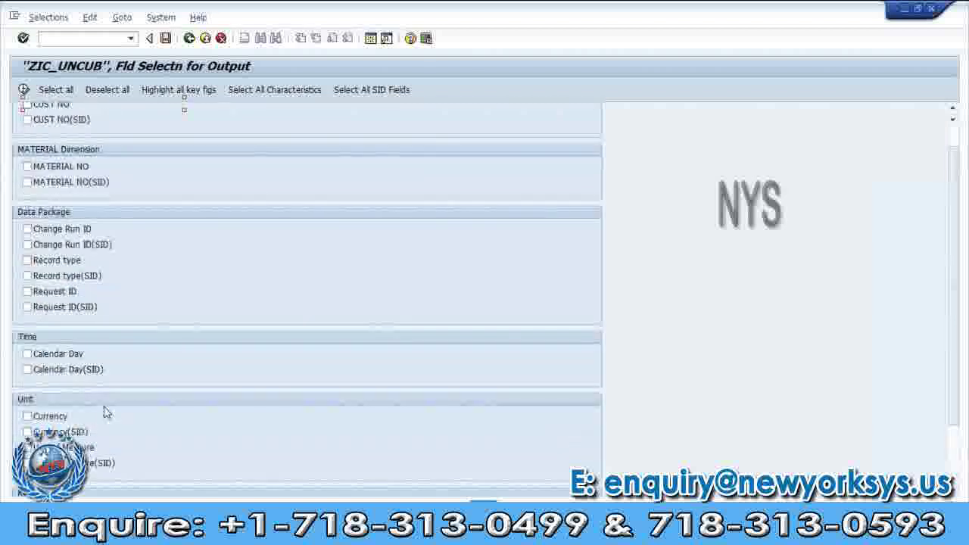
{"action": "left_click", "coordinate": [27, 130]}
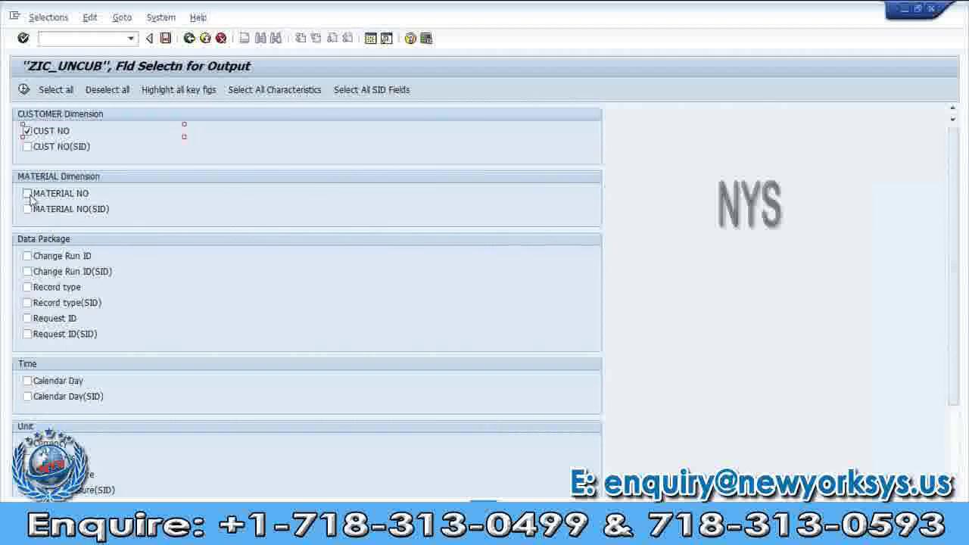
{"action": "left_click", "coordinate": [28, 194]}
{"action": "scroll", "coordinate": [125, 280], "scroll_direction": "down", "scroll_amount": 1}
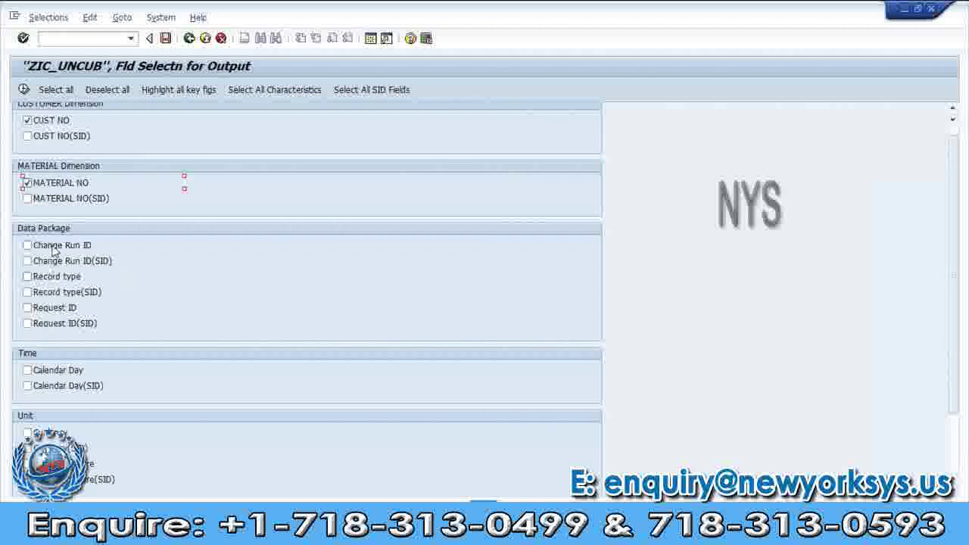
{"action": "left_click", "coordinate": [27, 307]}
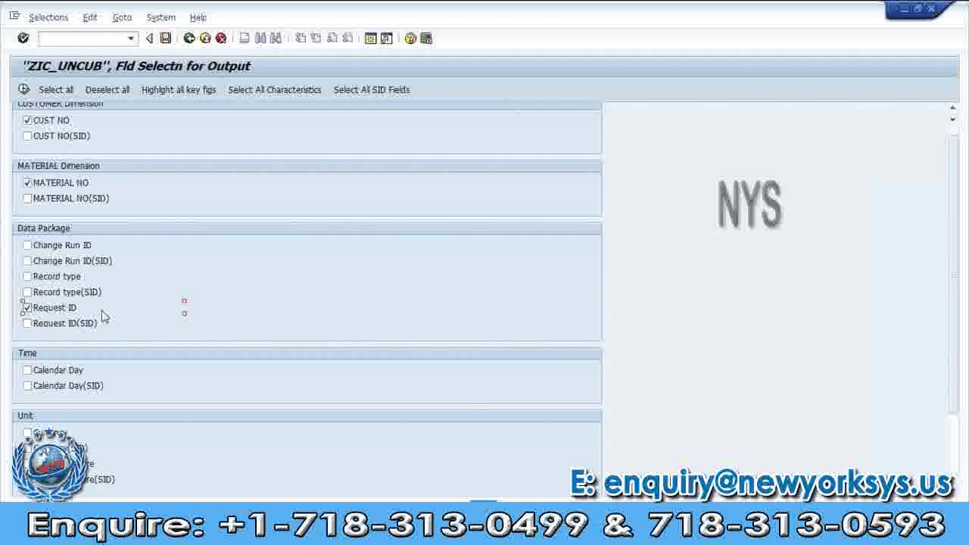
Step: Include Calendar Day, Currency and Unit of Measure in the output fields and apply the field selection
{"action": "scroll", "coordinate": [105, 316], "scroll_direction": "down", "scroll_amount": 1}
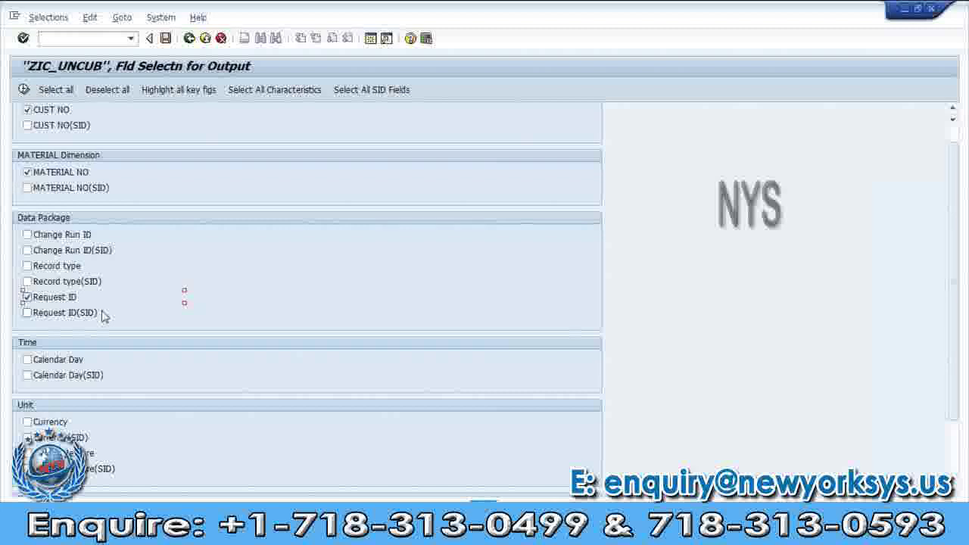
{"action": "left_click", "coordinate": [43, 340]}
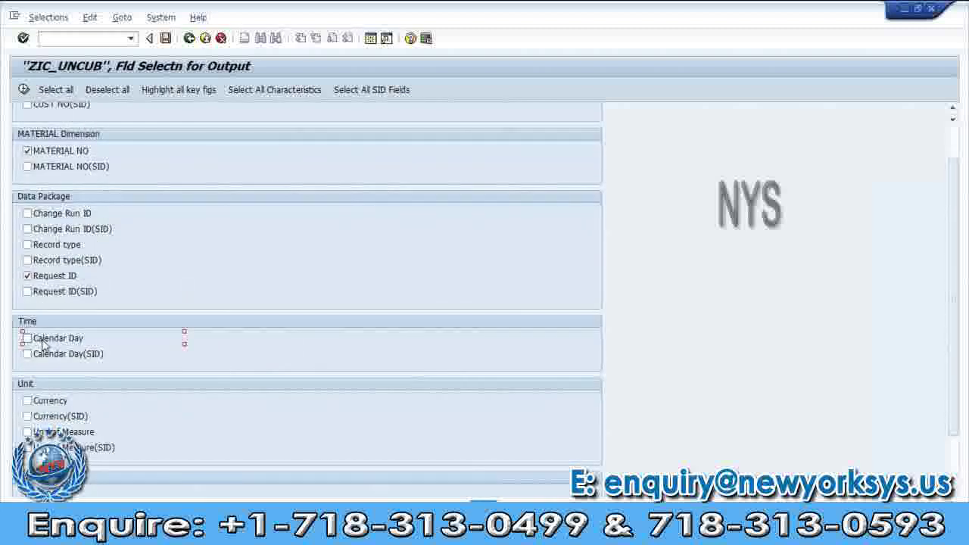
{"action": "scroll", "coordinate": [43, 344], "scroll_direction": "down", "scroll_amount": 1}
{"action": "left_click", "coordinate": [50, 359]}
{"action": "left_click", "coordinate": [136, 390]}
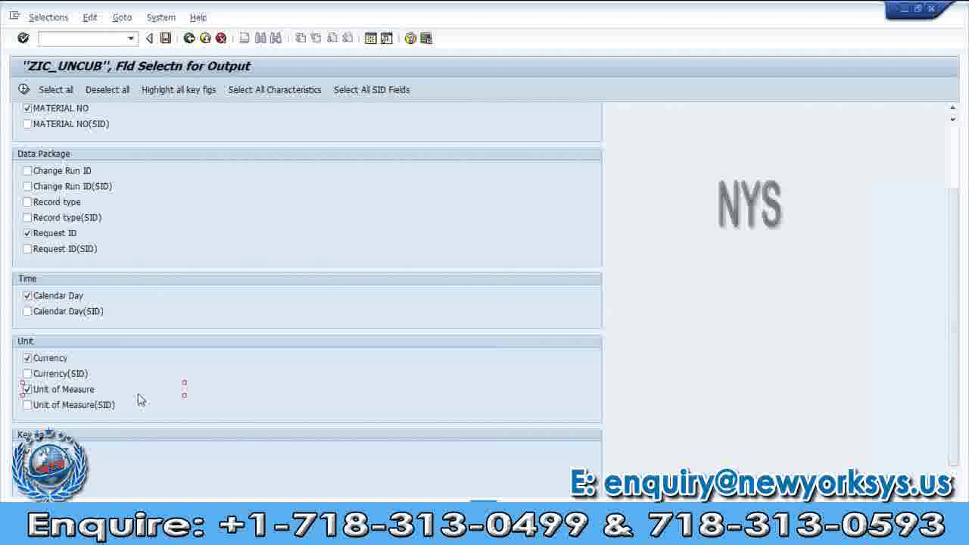
{"action": "left_click", "coordinate": [24, 89]}
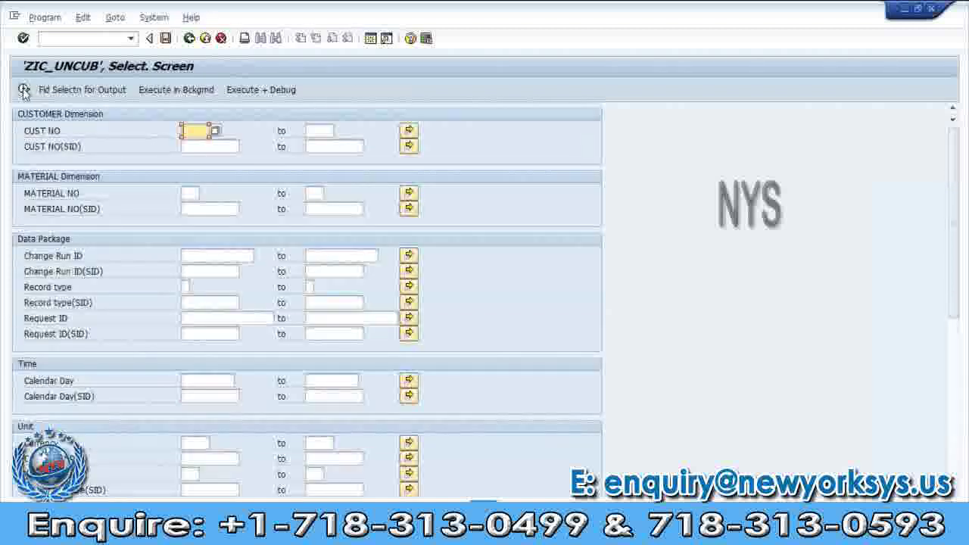
Step: List the ZIC_UNCUB contents without restrictions, examine the Request ID column across the records, and leave the content display
{"action": "left_click", "coordinate": [23, 90]}
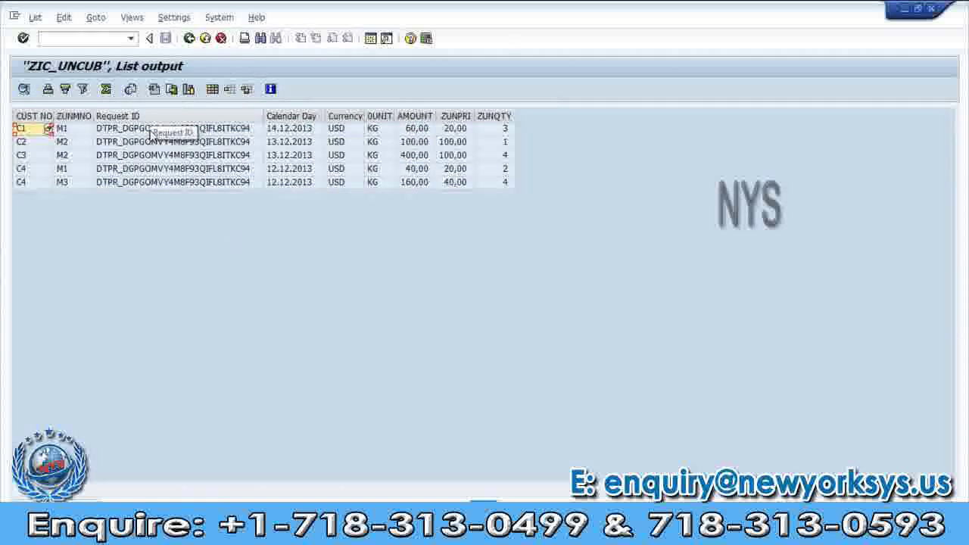
{"action": "left_click", "coordinate": [151, 143]}
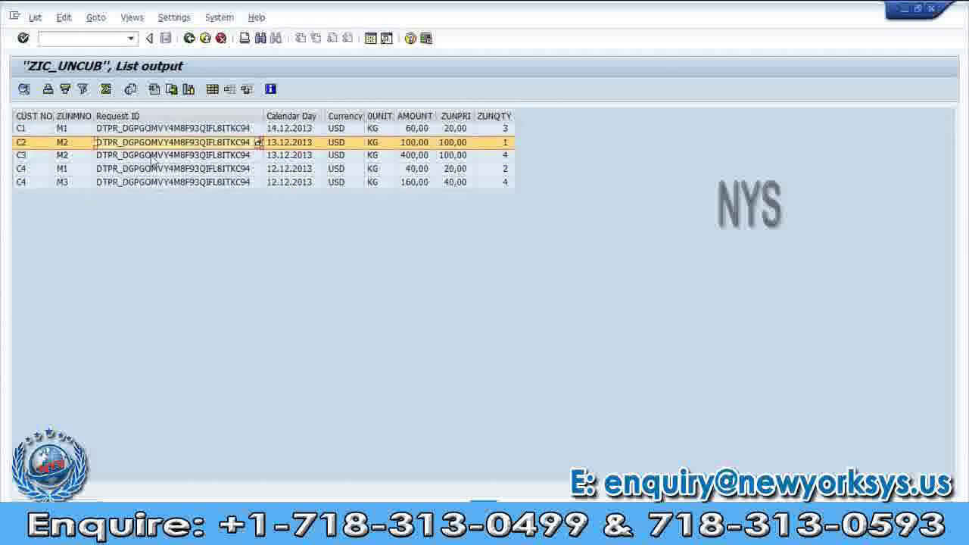
{"action": "left_click", "coordinate": [144, 117]}
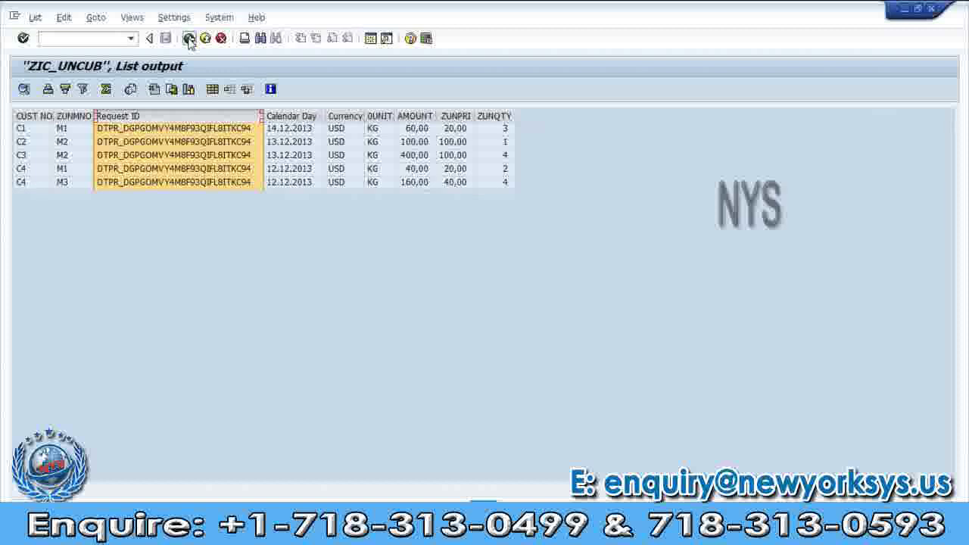
{"action": "left_click", "coordinate": [189, 38]}
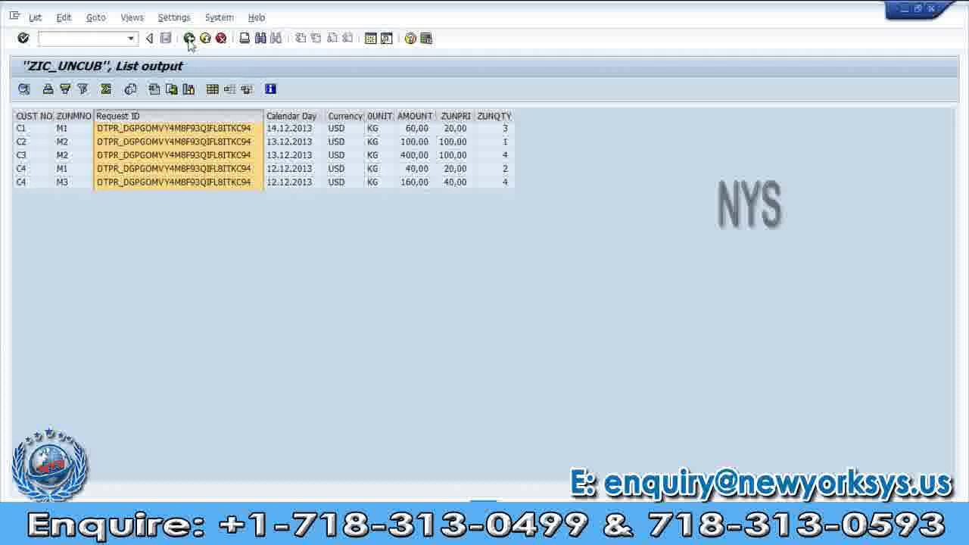
{"action": "left_click", "coordinate": [189, 40]}
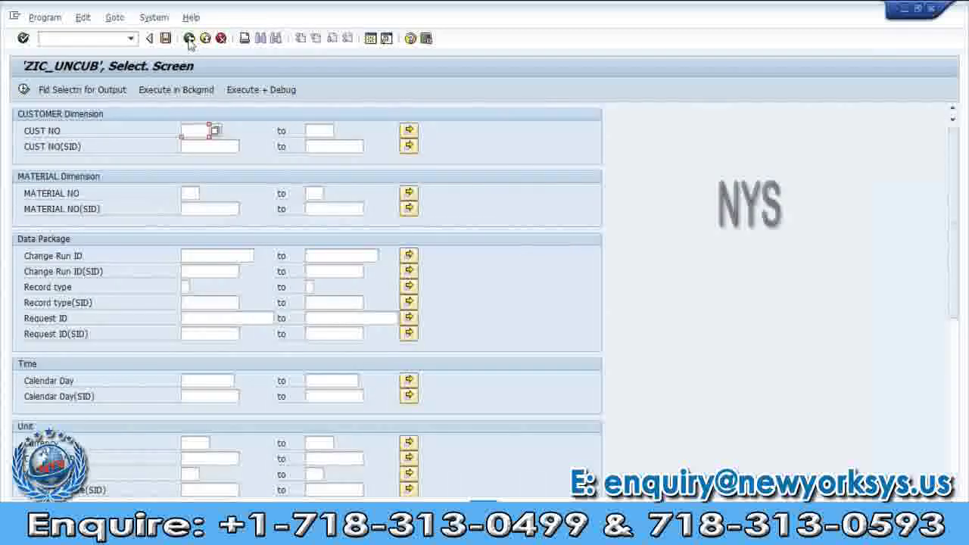
{"action": "left_click", "coordinate": [189, 39]}
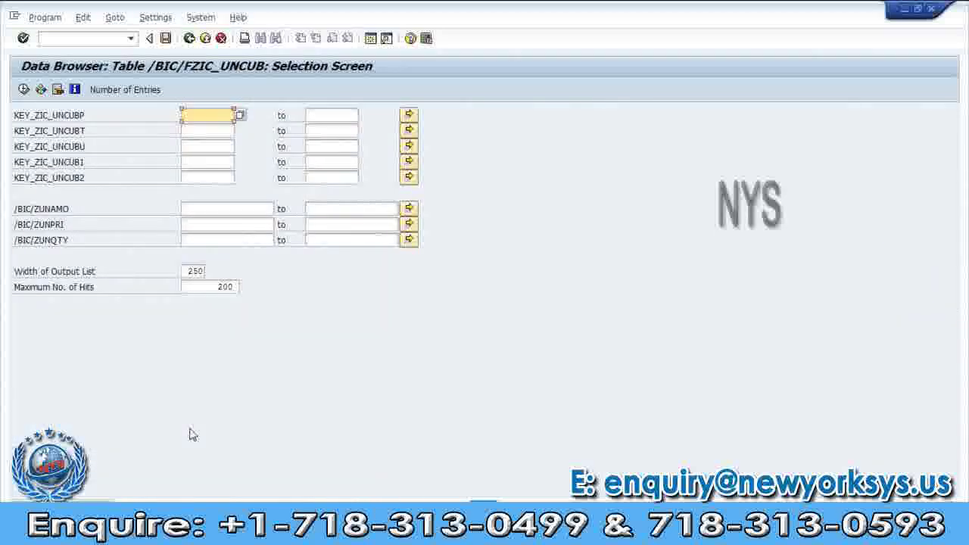
Step: Check the number of entries in fact table /BIC/FZIC_UNCUB and list its records
{"action": "key", "text": "ctrl+F7"}
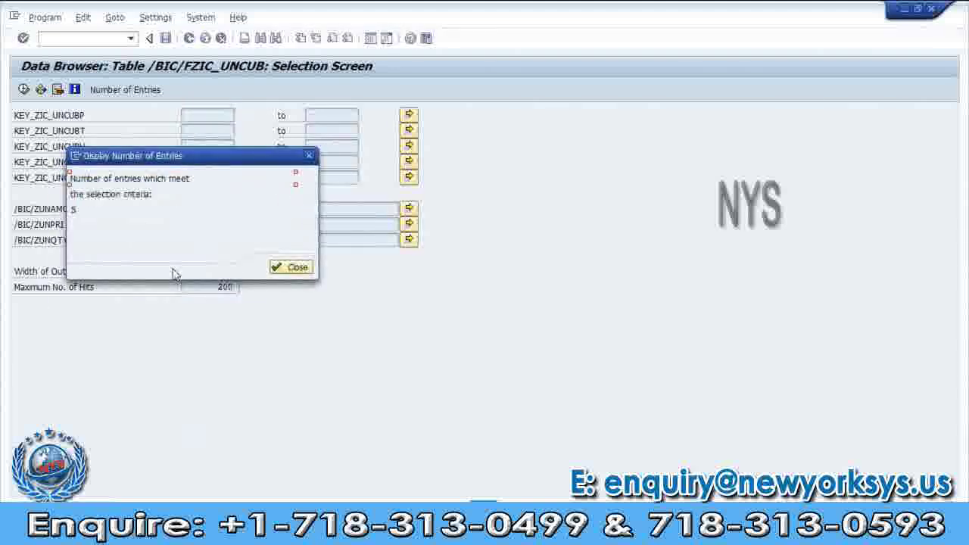
{"action": "left_click", "coordinate": [289, 269]}
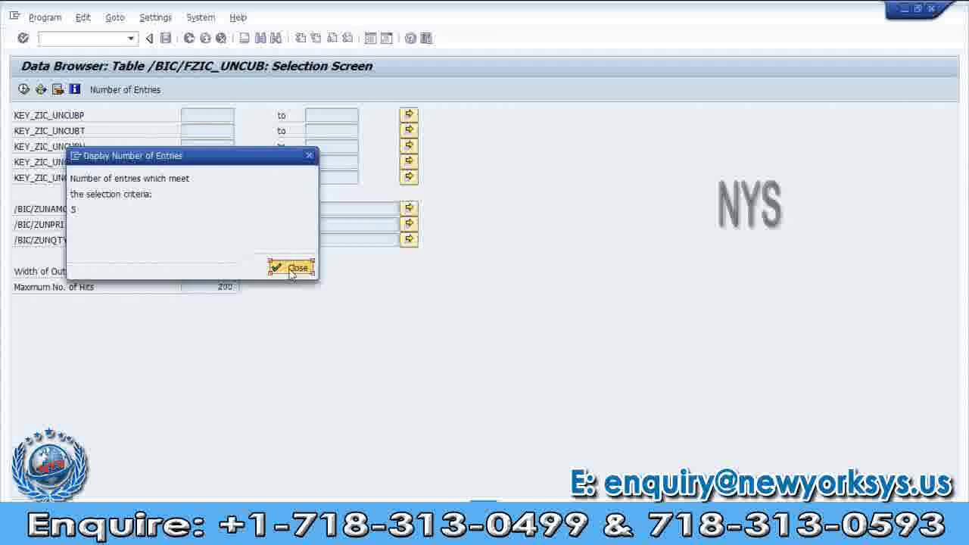
{"action": "left_click", "coordinate": [292, 268]}
{"action": "key", "text": "F8"}
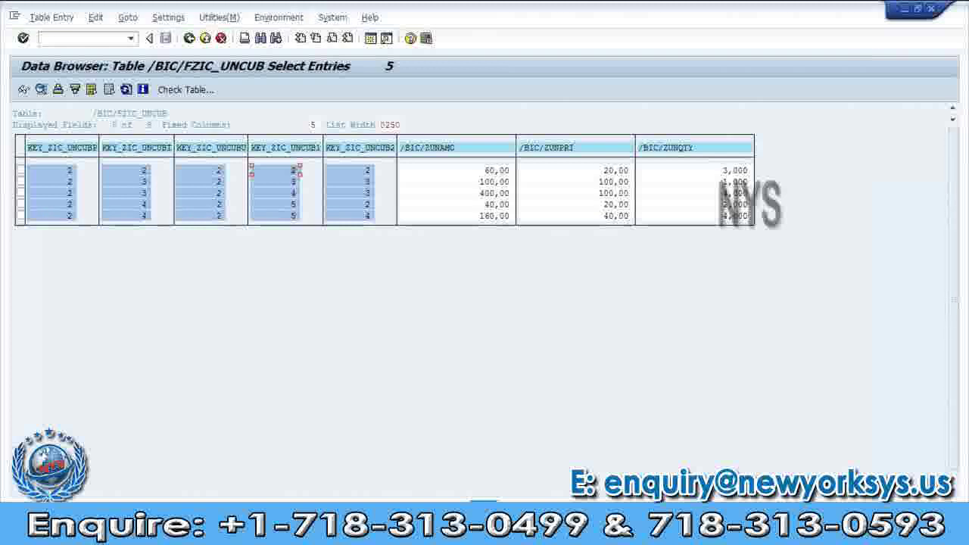
Step: In the ABAP Dictionary session, begin the database table name with /BIC/D and compare it with the fact table listing
{"action": "mouse_move", "coordinate": [401, 534]}
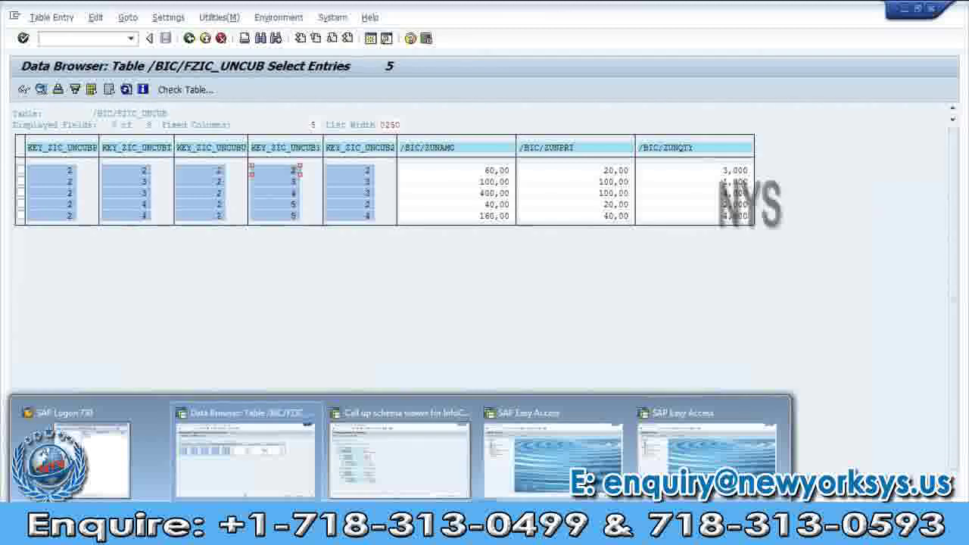
{"action": "left_click", "coordinate": [466, 413]}
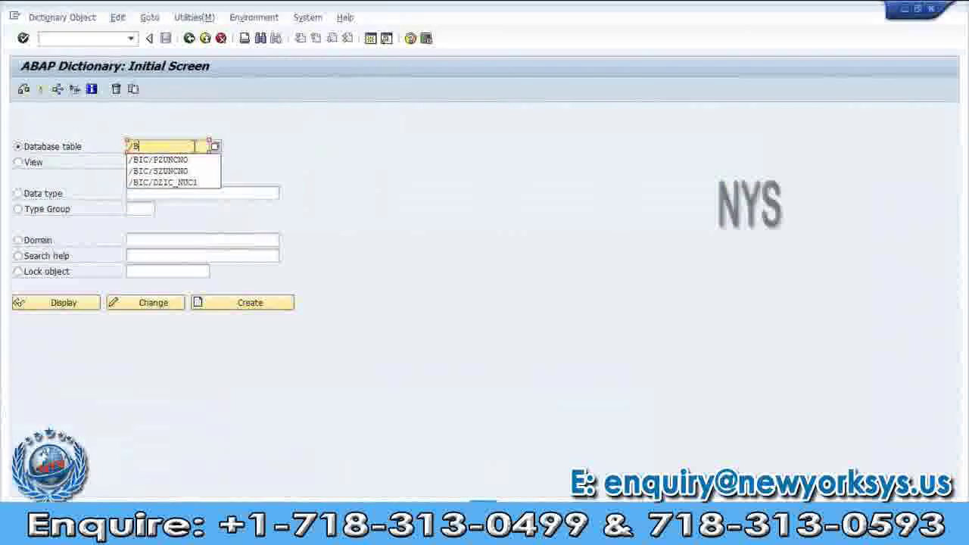
{"action": "type", "text": "IC/"}
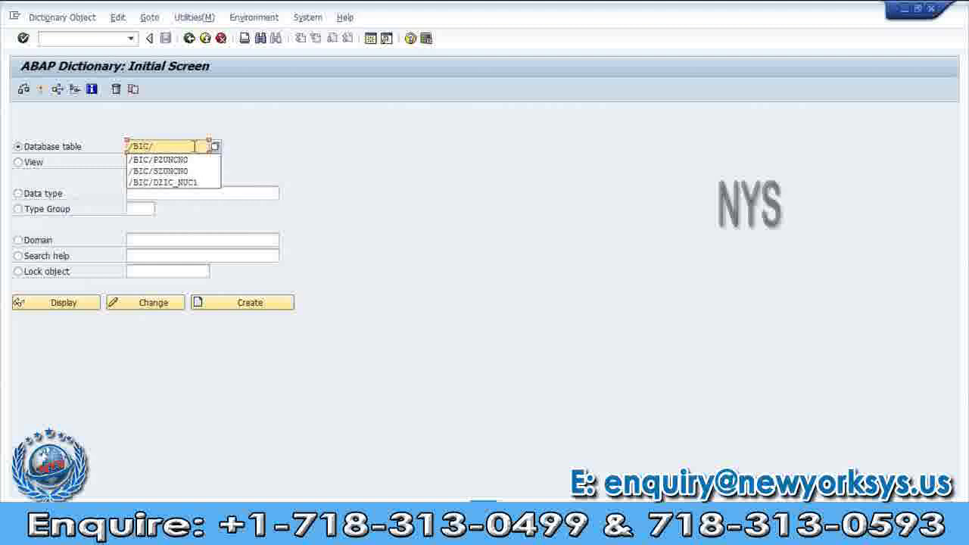
{"action": "type", "text": "D"}
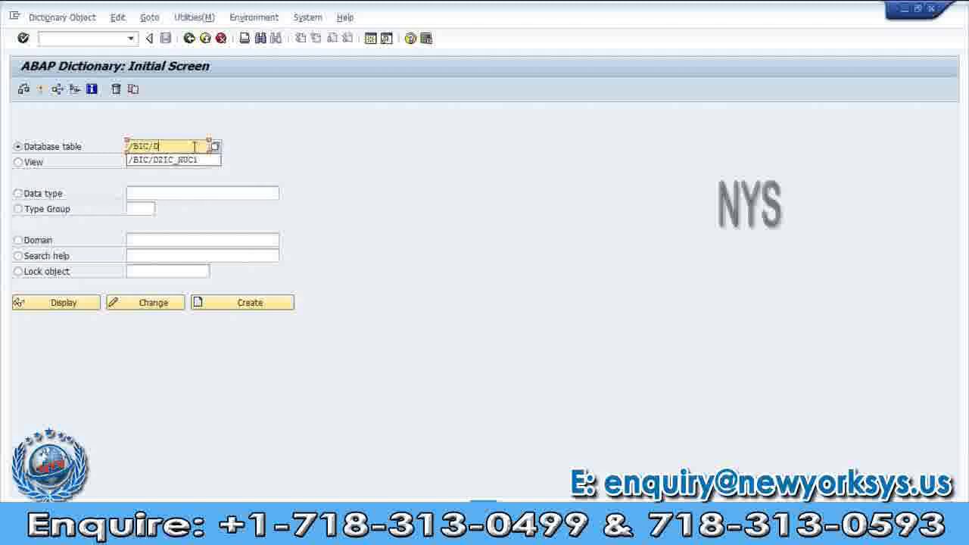
{"action": "key", "text": "Down"}
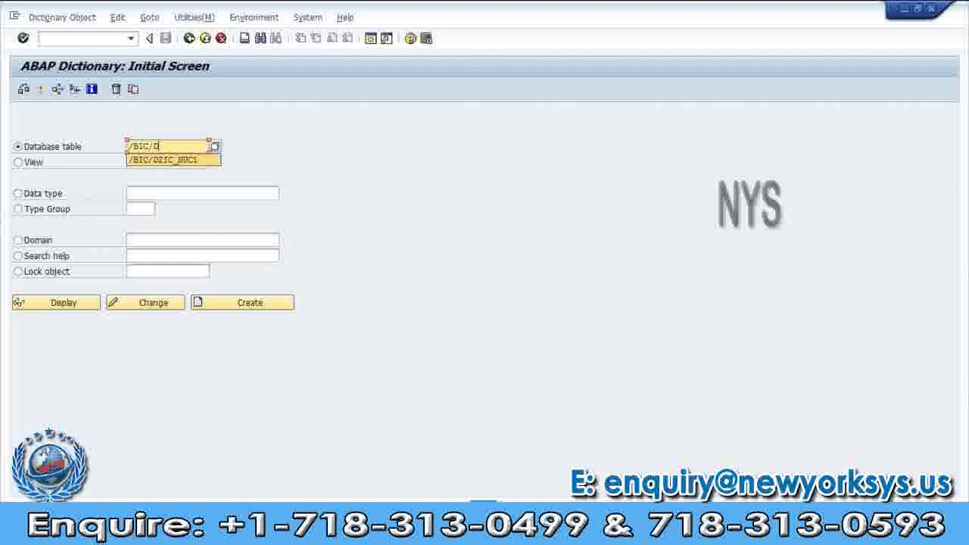
{"action": "key", "text": "alt+Tab"}
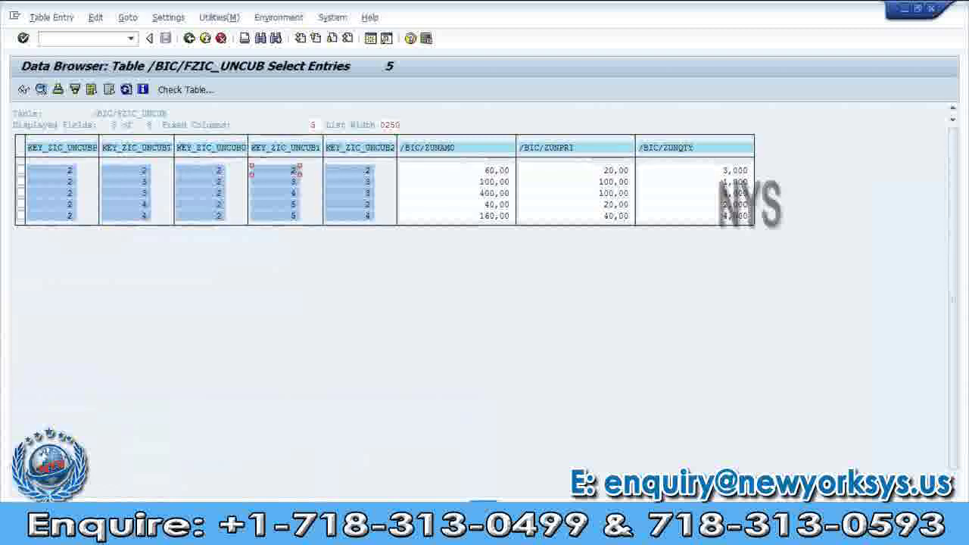
{"action": "key", "text": "alt+Tab"}
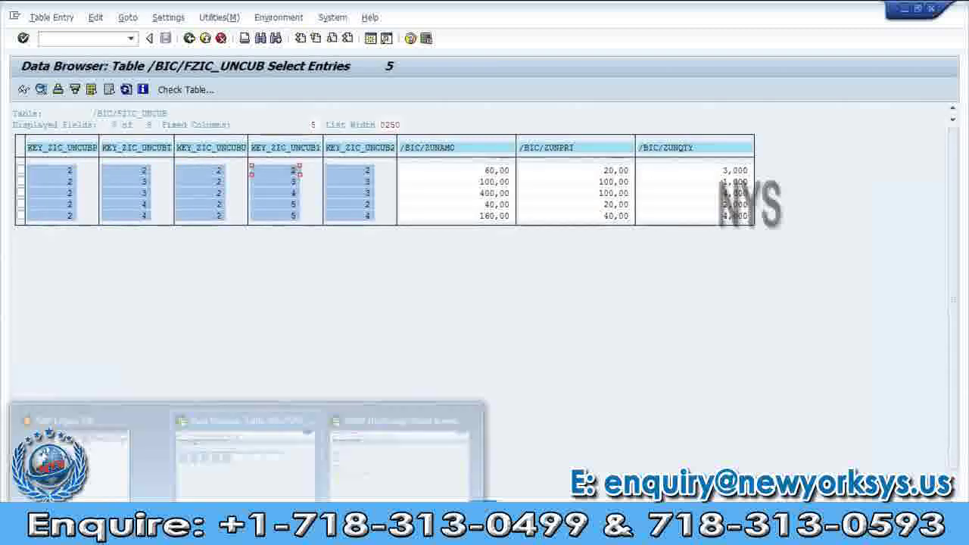
Step: Display the dictionary definition of customer dimension table /BIC/DZIC_UNCUB1 and select its SID_ZUNCNO1 field
{"action": "left_click", "coordinate": [348, 470]}
{"action": "type", "text": "/BIC/DZIC_UNCUB"}
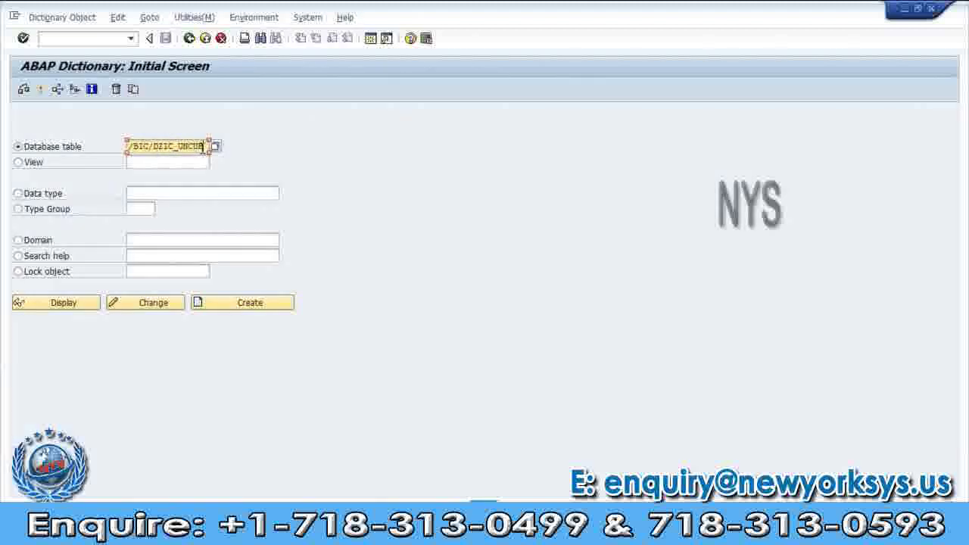
{"action": "key", "text": "BackSpace"}
{"action": "key", "text": "BackSpace"}
{"action": "key", "text": "BackSpace"}
{"action": "key", "text": "BackSpace"}
{"action": "key", "text": "BackSpace"}
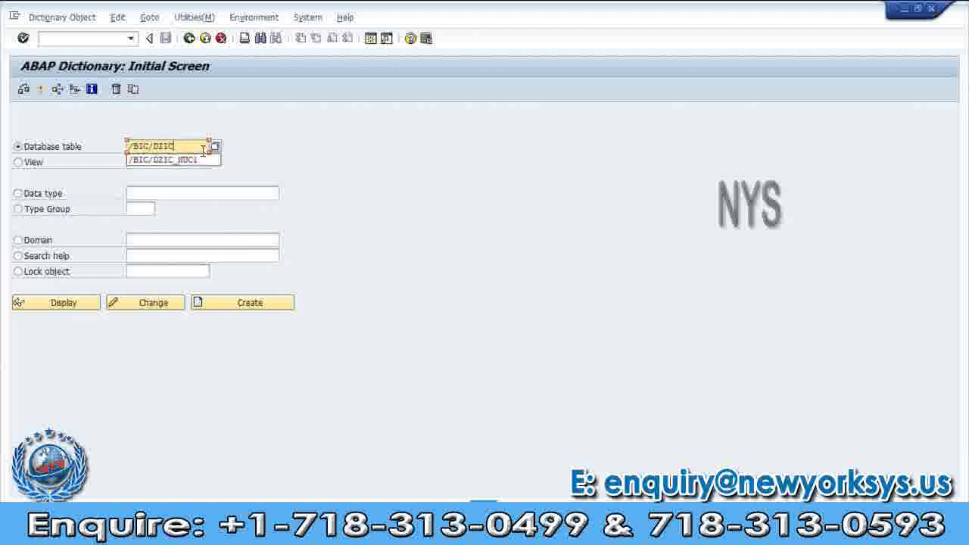
{"action": "type", "text": "U"}
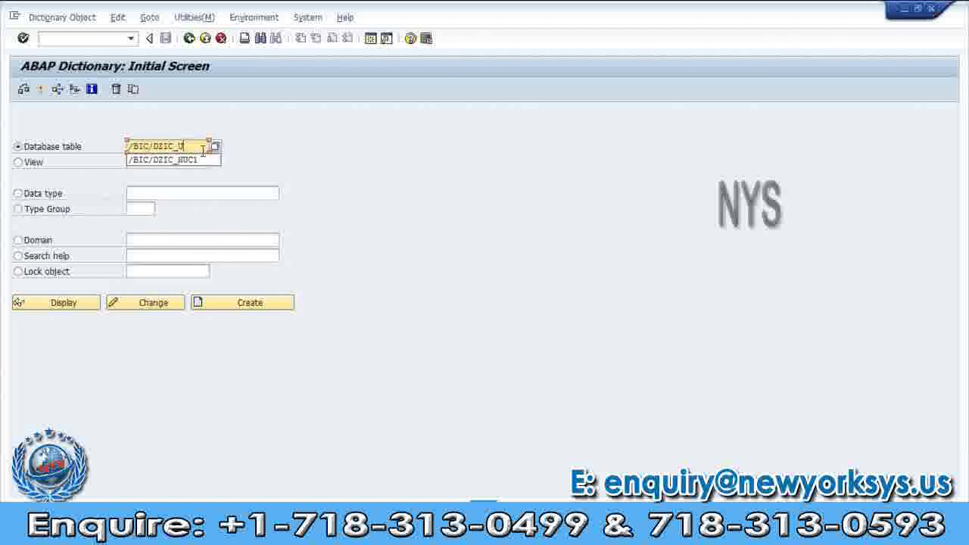
{"action": "type", "text": "NCUB"}
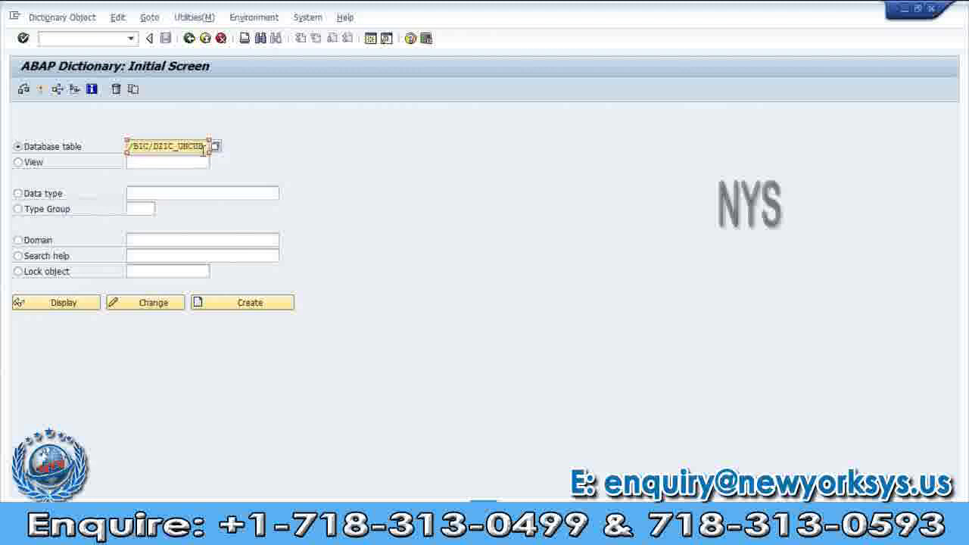
{"action": "type", "text": "1"}
{"action": "left_click", "coordinate": [68, 304]}
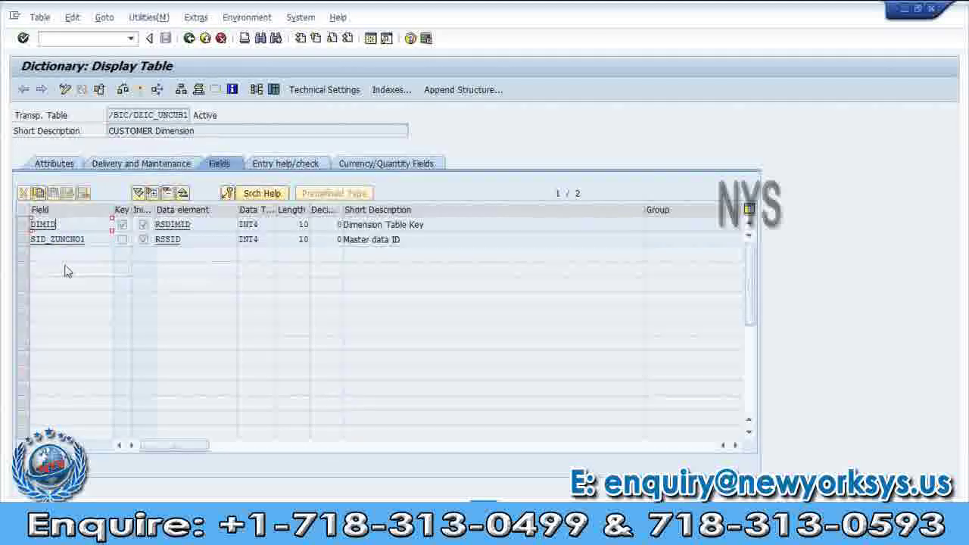
{"action": "left_click", "coordinate": [90, 239]}
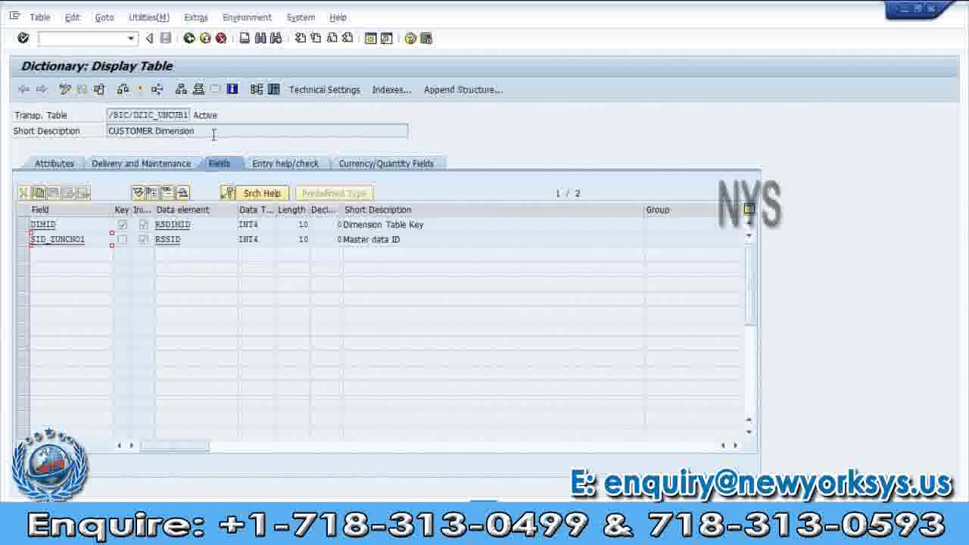
Step: Check the number of entries in dimension table /BIC/DZIC_UNCUB1 and list its DIMID and SID_ZUNCNO1 values
{"action": "left_click", "coordinate": [275, 90]}
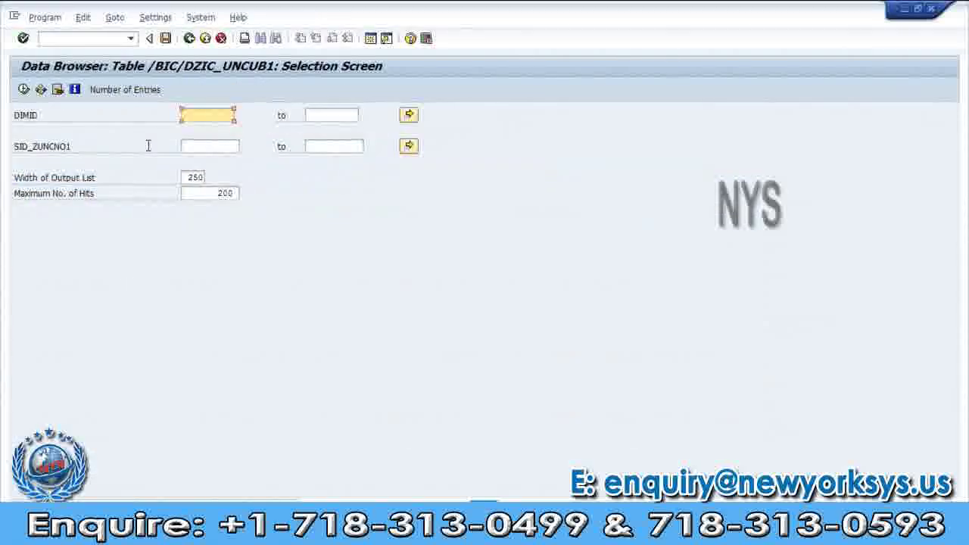
{"action": "key", "text": "ctrl+F7"}
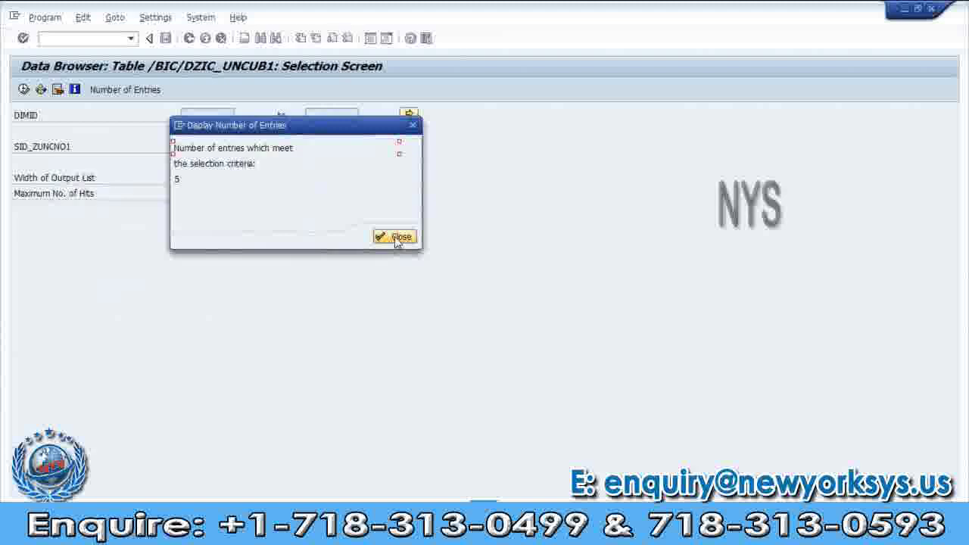
{"action": "left_click", "coordinate": [396, 237]}
{"action": "key", "text": "F8"}
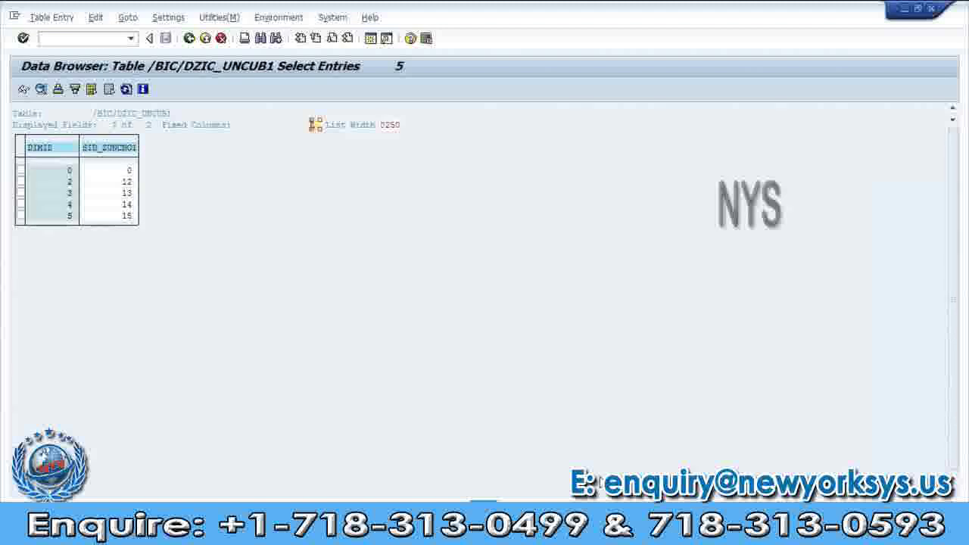
Step: Compare the DIMID and SID listing with the extended star schema diagram, and open the ABAP Dictionary in another session
{"action": "key", "text": "alt+Tab"}
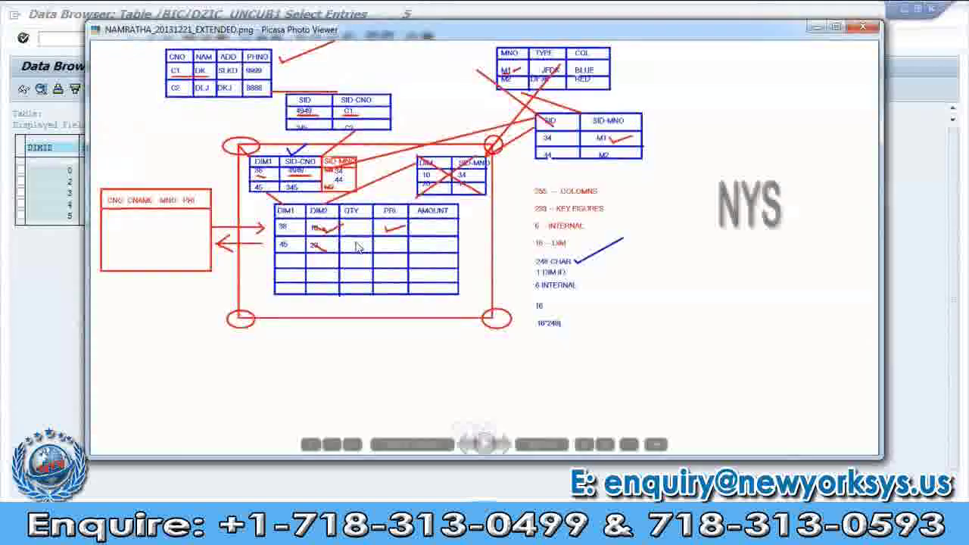
{"action": "left_click", "coordinate": [862, 28]}
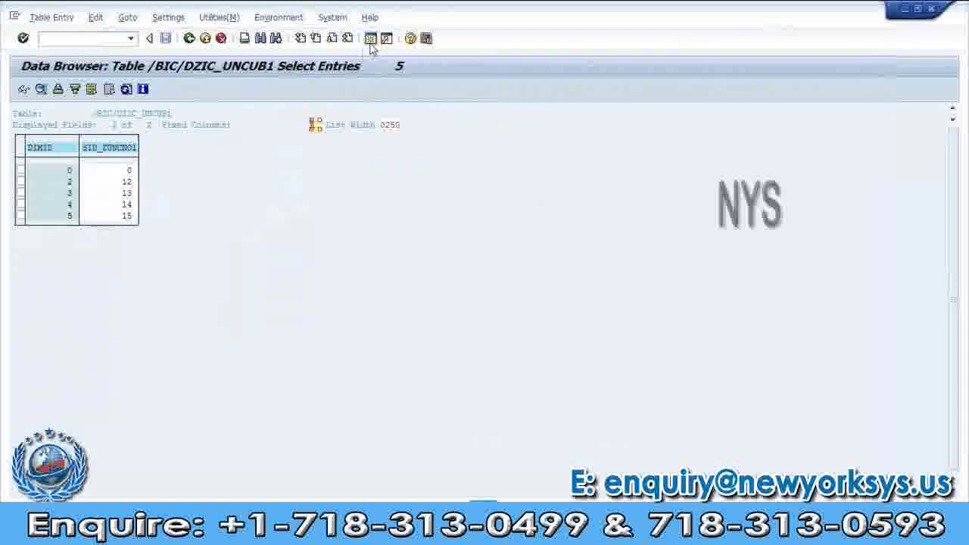
{"action": "left_click", "coordinate": [370, 39]}
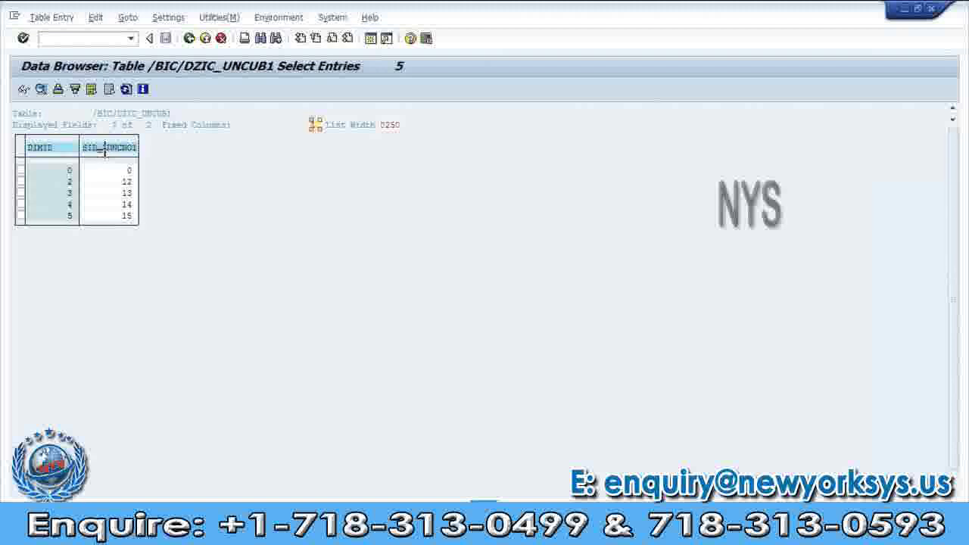
{"action": "left_click_drag", "start_coordinate": [106, 150], "coordinate": [141, 149]}
{"action": "key", "text": "ctrl+c"}
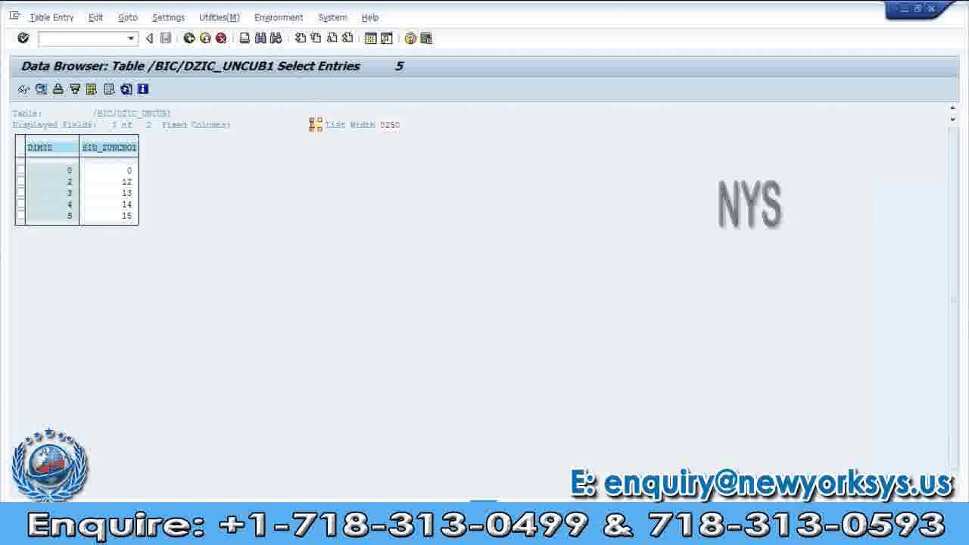
{"action": "mouse_move", "coordinate": [323, 534]}
{"action": "left_click", "coordinate": [553, 455]}
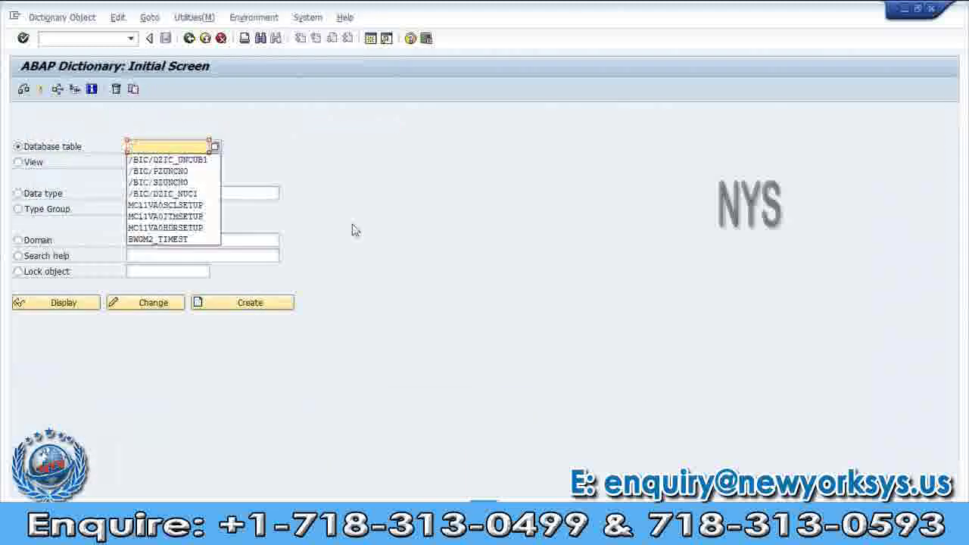
Step: Display the dictionary definition of customer SID table /BIC/SZUNCNO1
{"action": "type", "text": "/BIC/"}
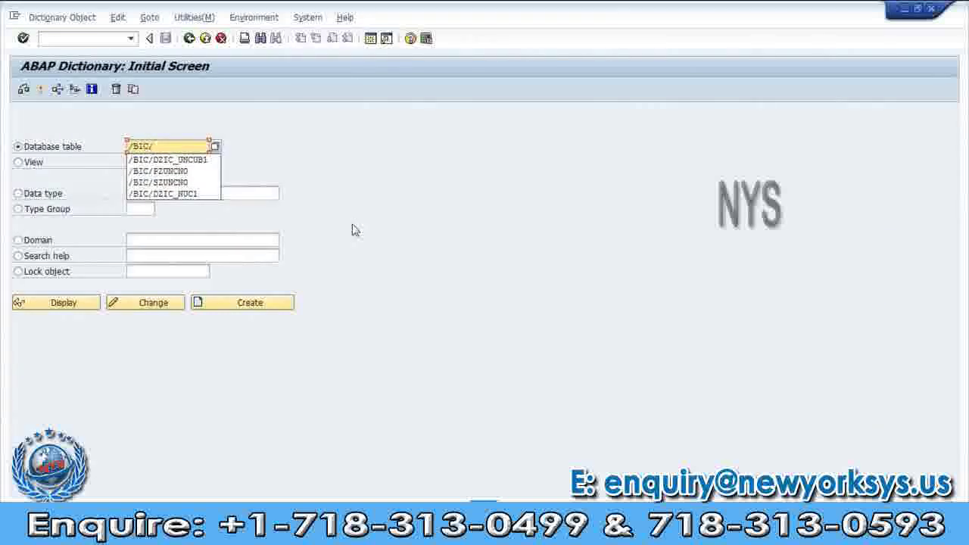
{"action": "type", "text": "S"}
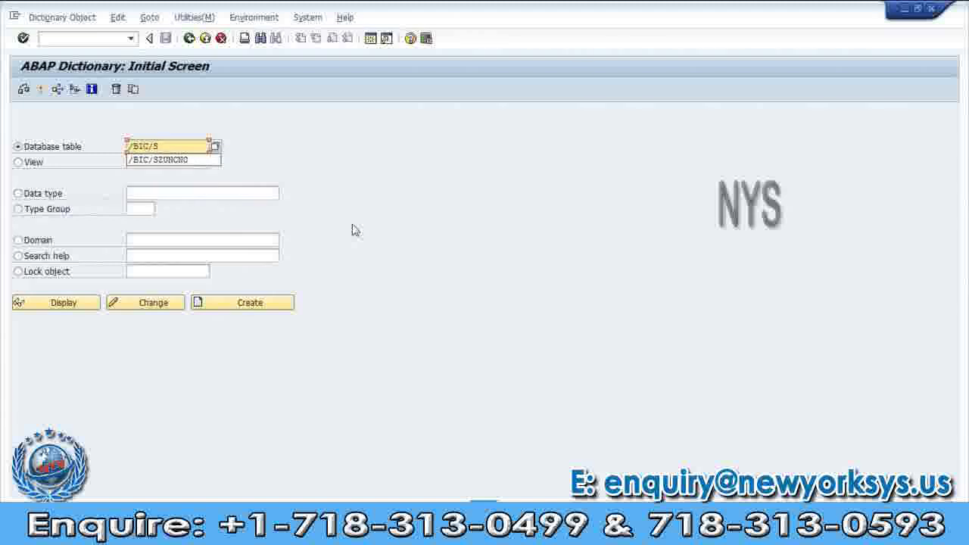
{"action": "type", "text": "ZUNCN01"}
{"action": "left_click", "coordinate": [357, 231]}
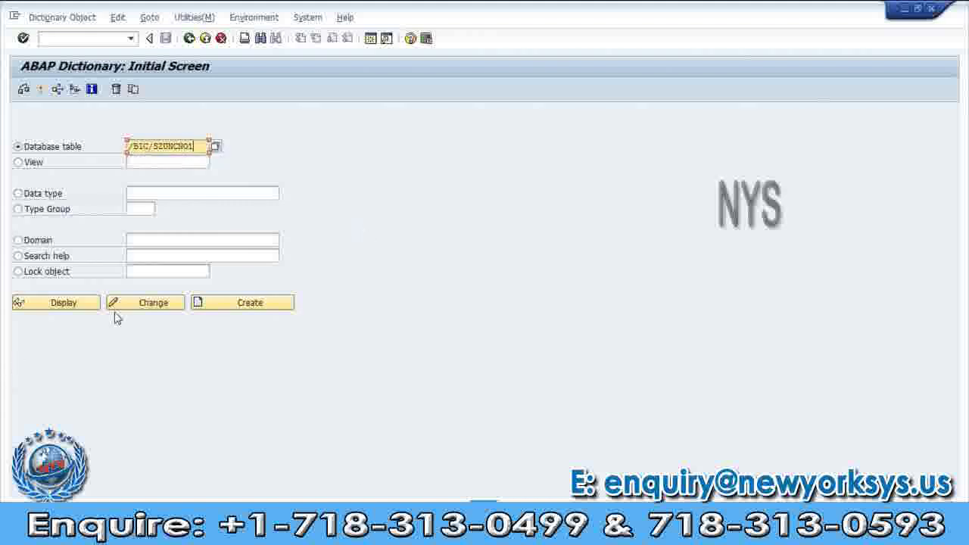
{"action": "left_click", "coordinate": [72, 305]}
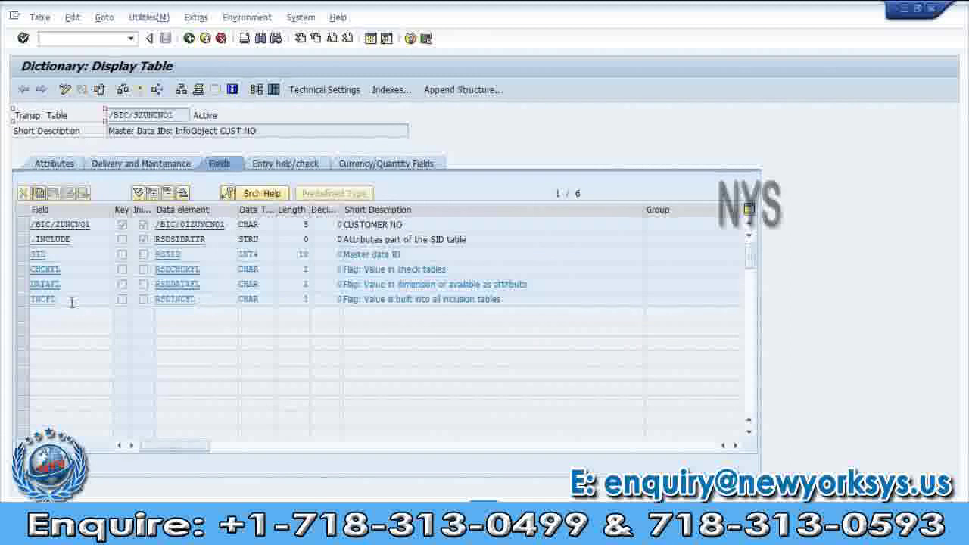
Step: Select the SID field, list the entries of /BIC/SZUNCNO1, and leave only the C1 and C2 rows marked
{"action": "left_click", "coordinate": [38, 254]}
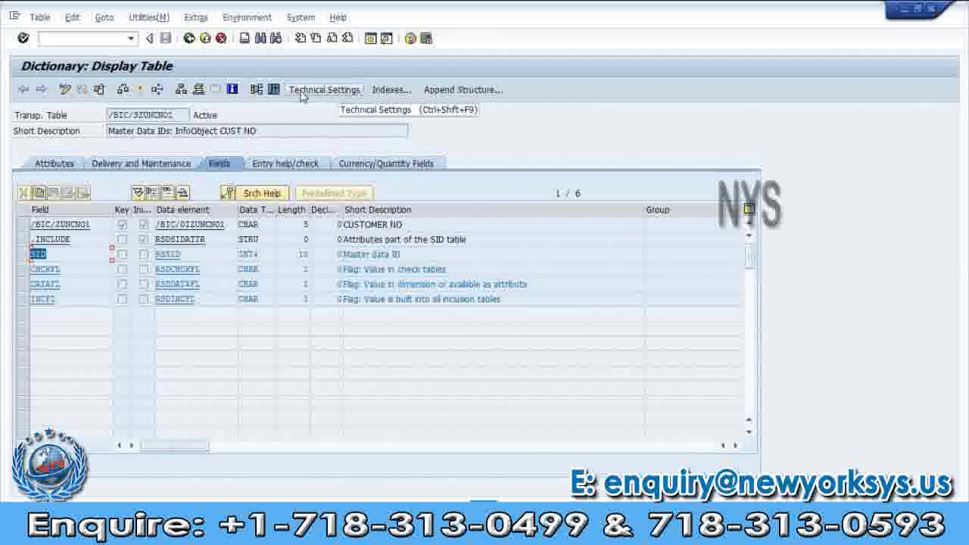
{"action": "left_click", "coordinate": [301, 93]}
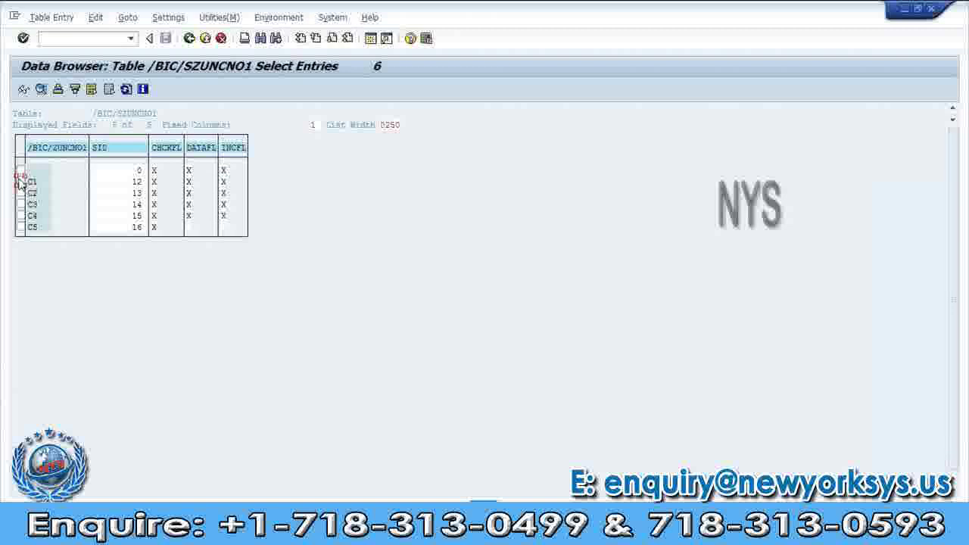
{"action": "left_click", "coordinate": [20, 181]}
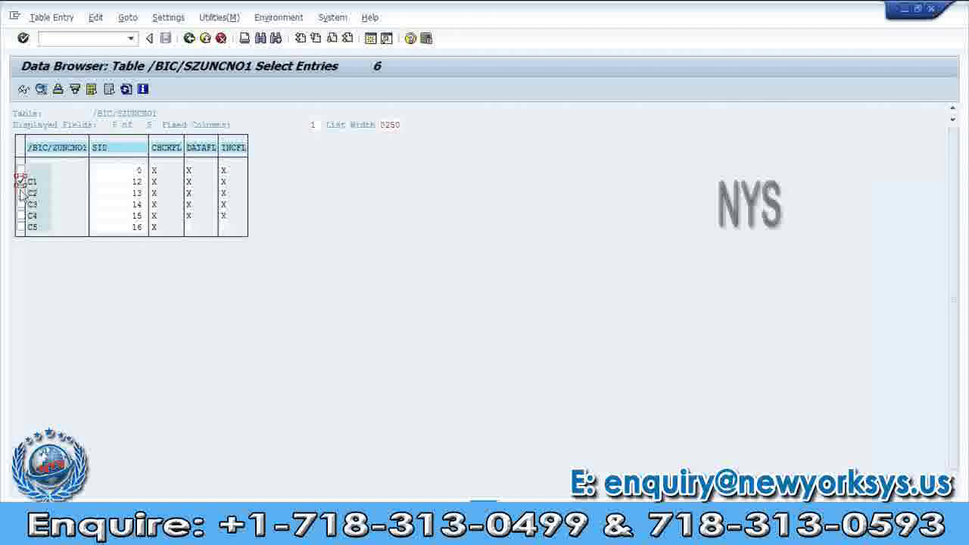
{"action": "left_click", "coordinate": [20, 193]}
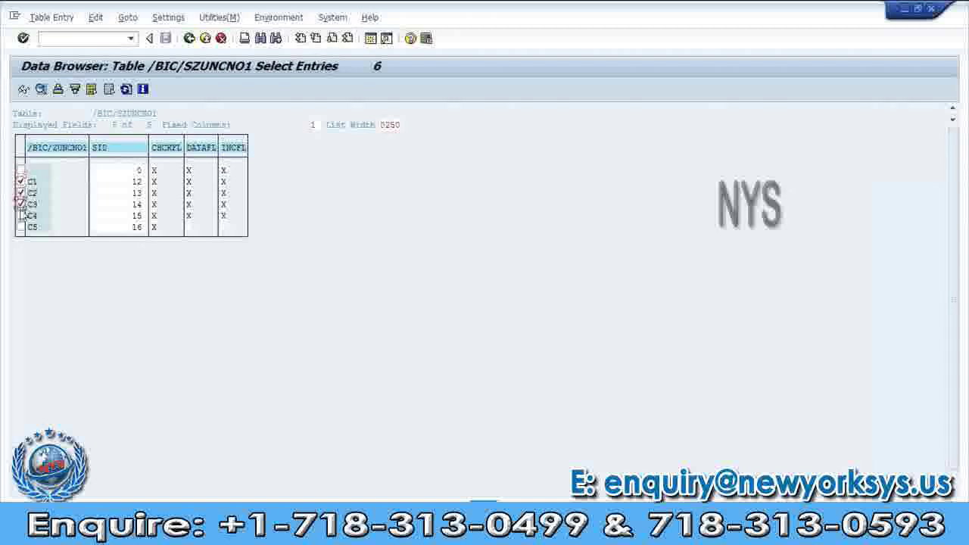
{"action": "left_click", "coordinate": [21, 204]}
{"action": "left_click", "coordinate": [21, 215]}
{"action": "key", "text": "space"}
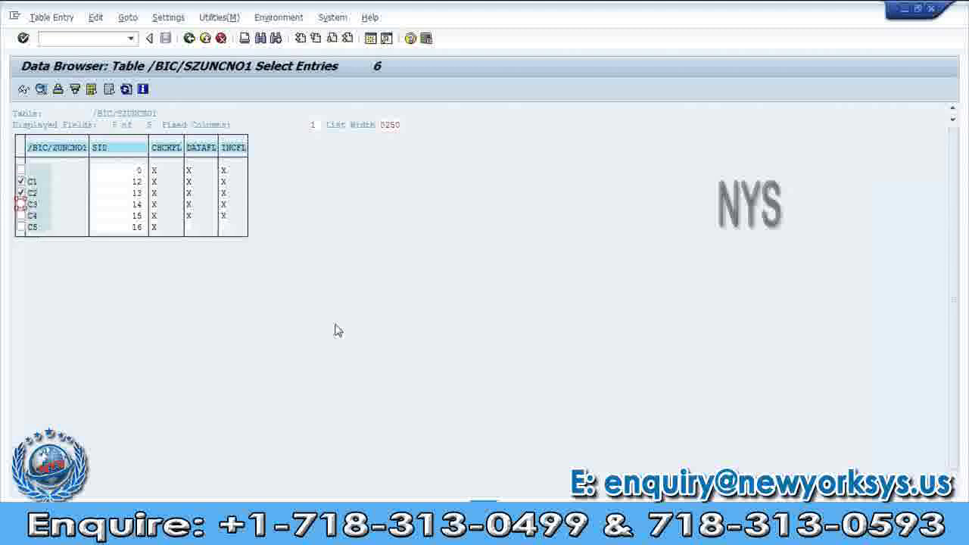
{"action": "key", "text": "Up"}
{"action": "key", "text": "space"}
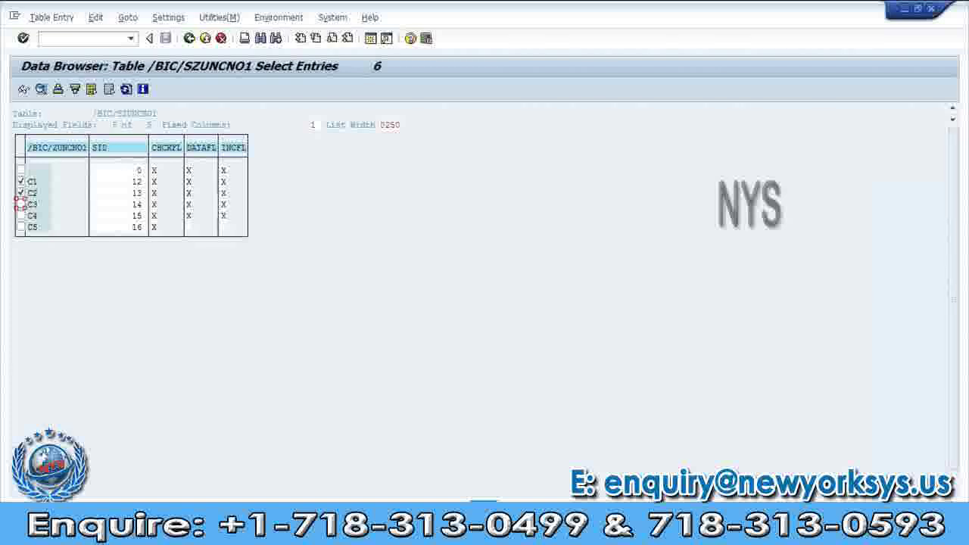
Step: Revisit the star schema diagram, check the fields of customer master data table /BIC/PZUNCNO1, and list all its entries
{"action": "key", "text": "alt+Tab"}
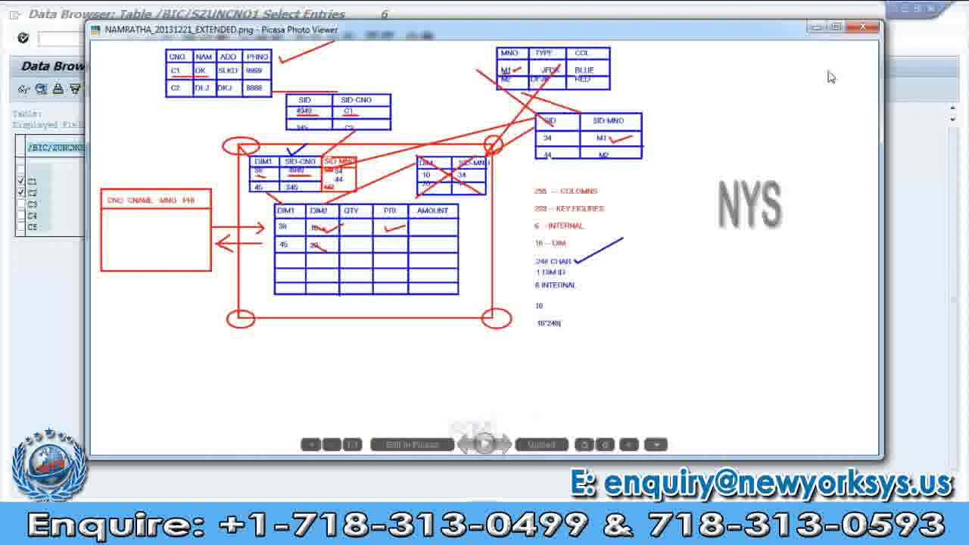
{"action": "key", "text": "Escape"}
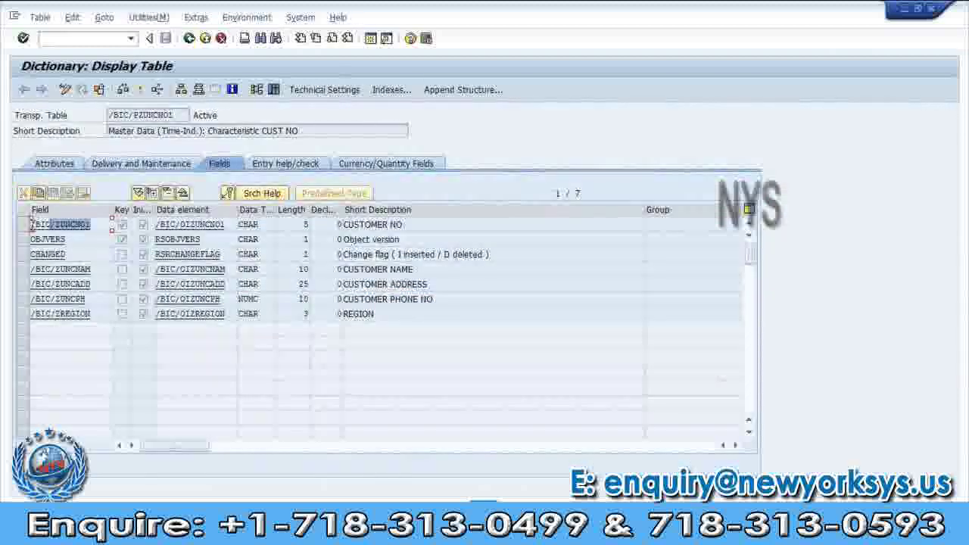
{"action": "left_click_drag", "start_coordinate": [85, 299], "coordinate": [44, 299]}
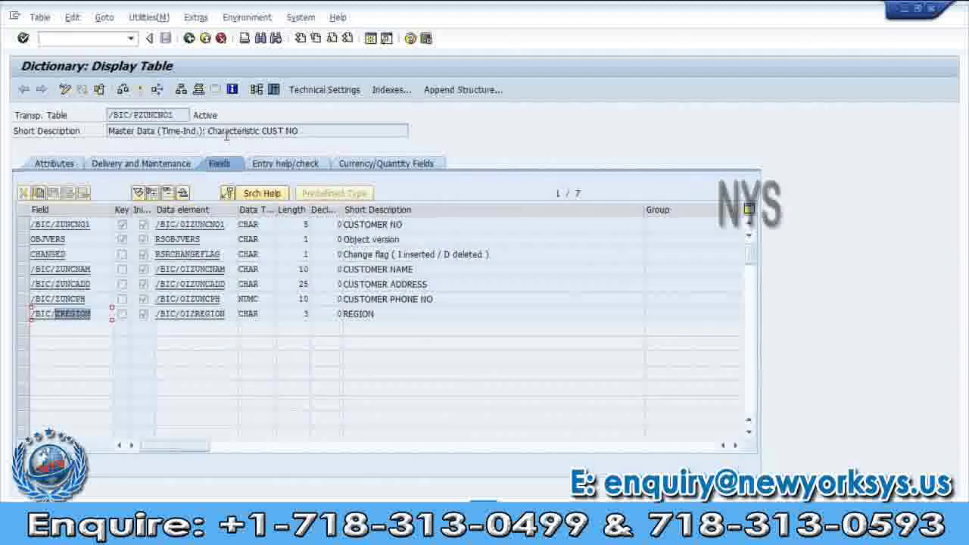
{"action": "left_click", "coordinate": [274, 130]}
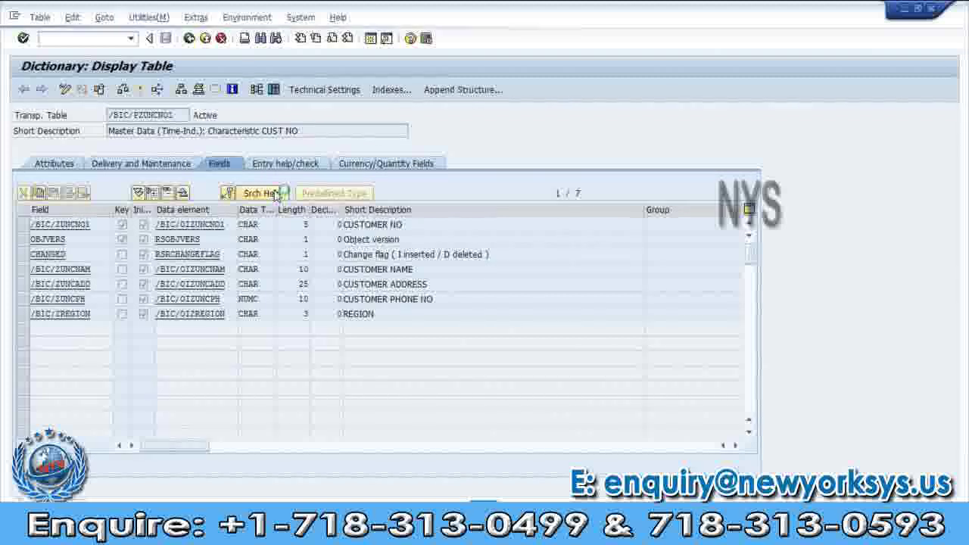
{"action": "left_click", "coordinate": [273, 90]}
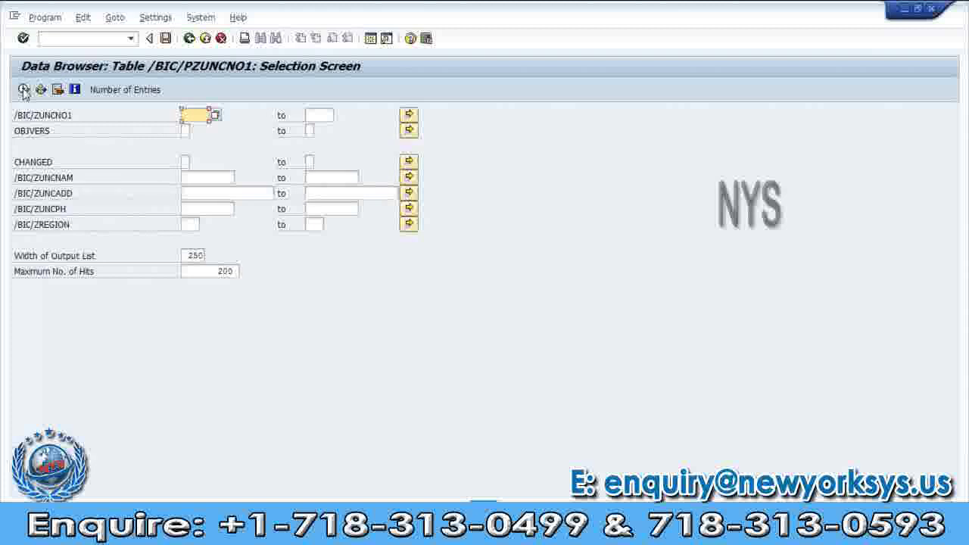
{"action": "left_click", "coordinate": [24, 90]}
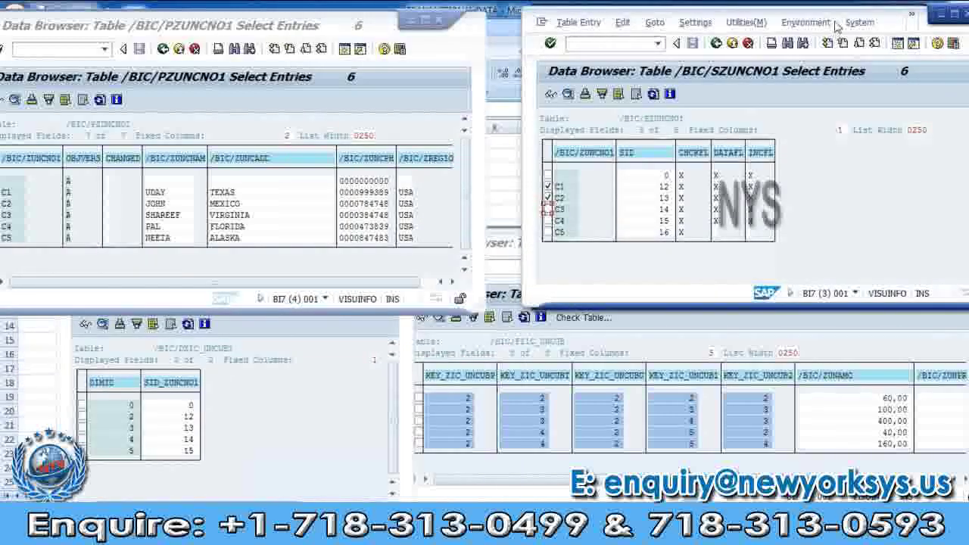
Step: Trace the first fact record's KEY_ZIC_UNCUB1 value through the dimension and SID tables to customer C1's master data attributes
{"action": "left_click", "coordinate": [692, 403]}
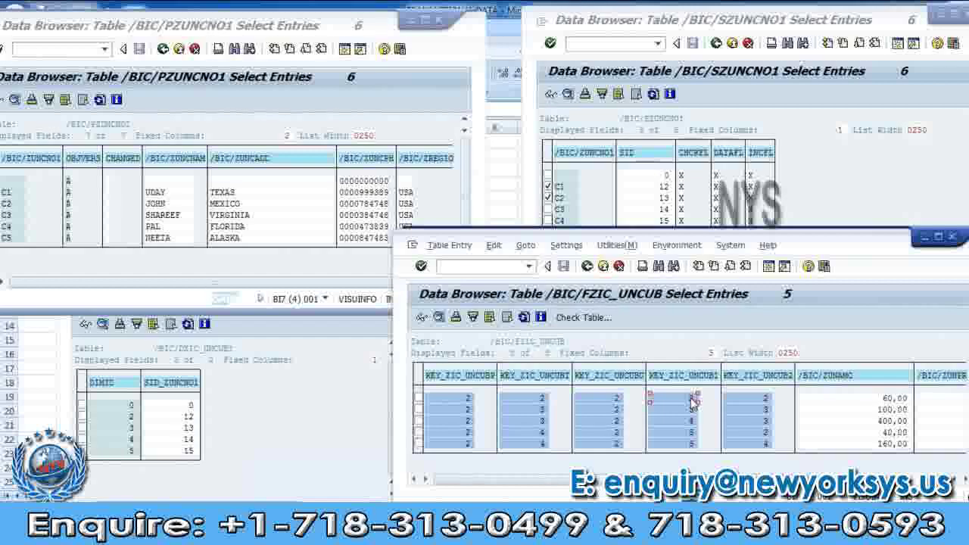
{"action": "left_click", "coordinate": [277, 400]}
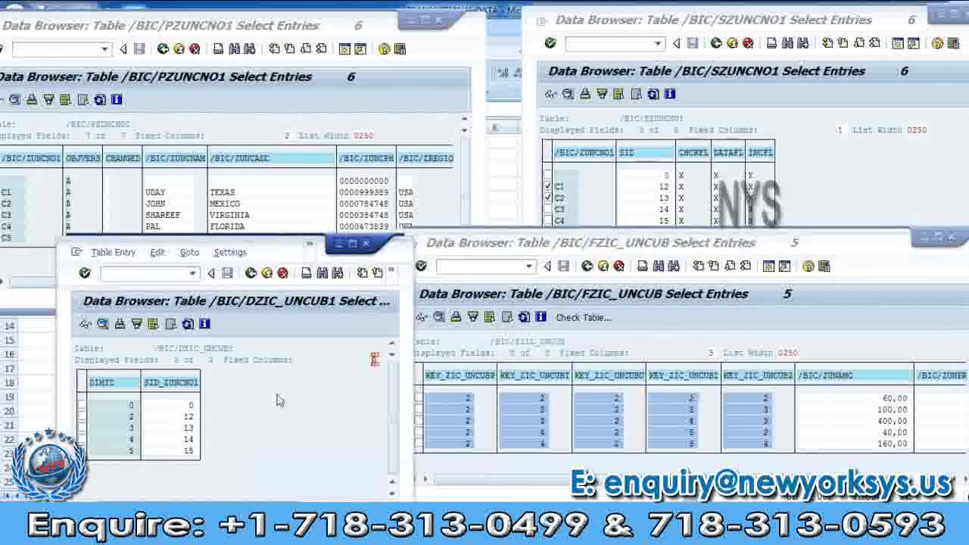
{"action": "left_click", "coordinate": [190, 416]}
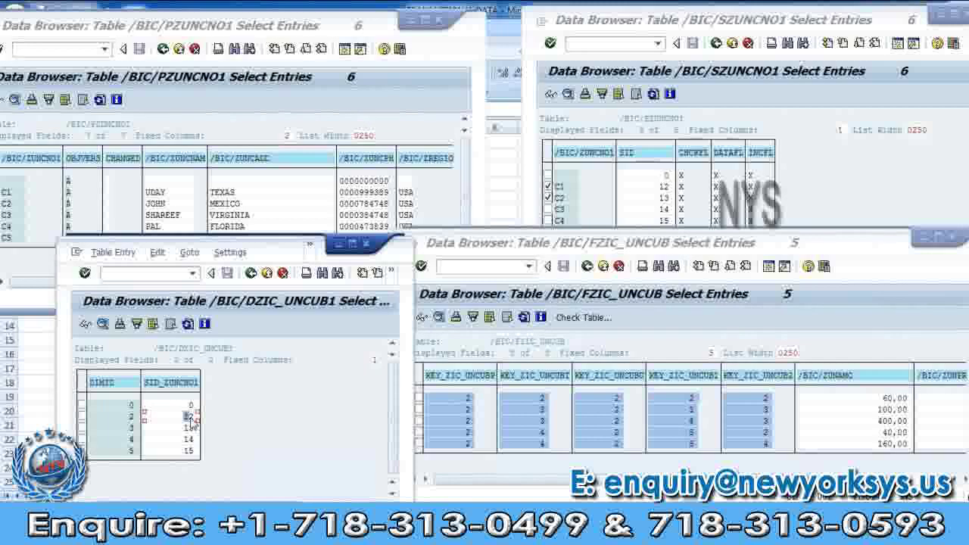
{"action": "left_click", "coordinate": [561, 185]}
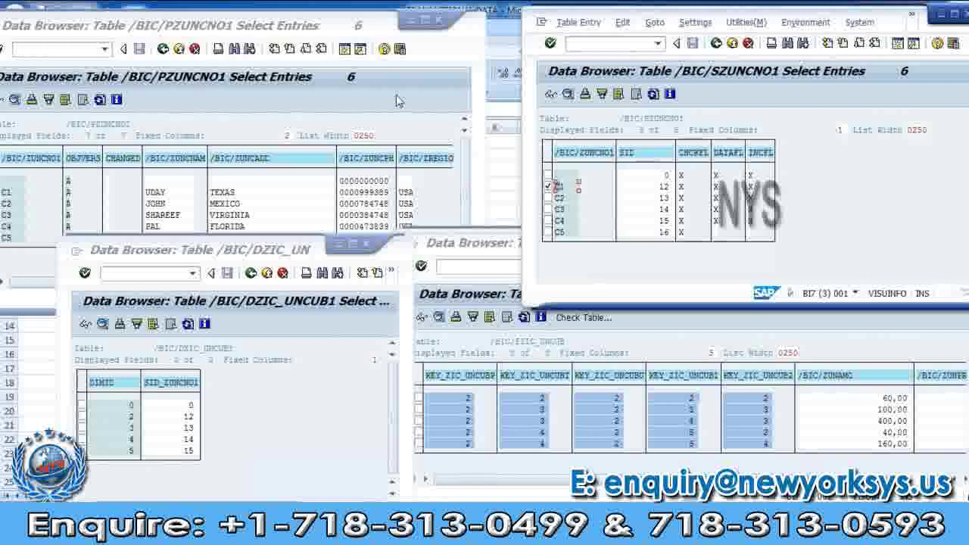
{"action": "left_click", "coordinate": [399, 101]}
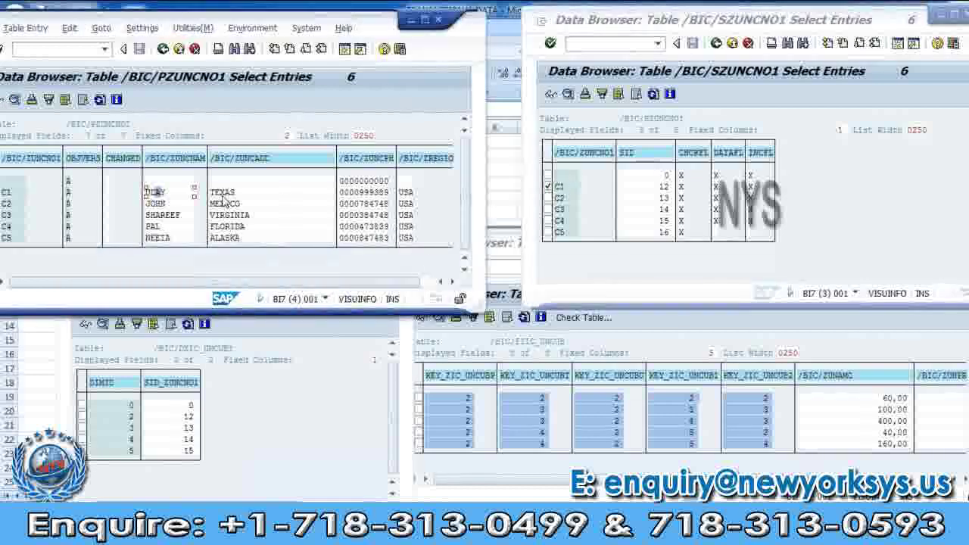
{"action": "key", "text": "Tab"}
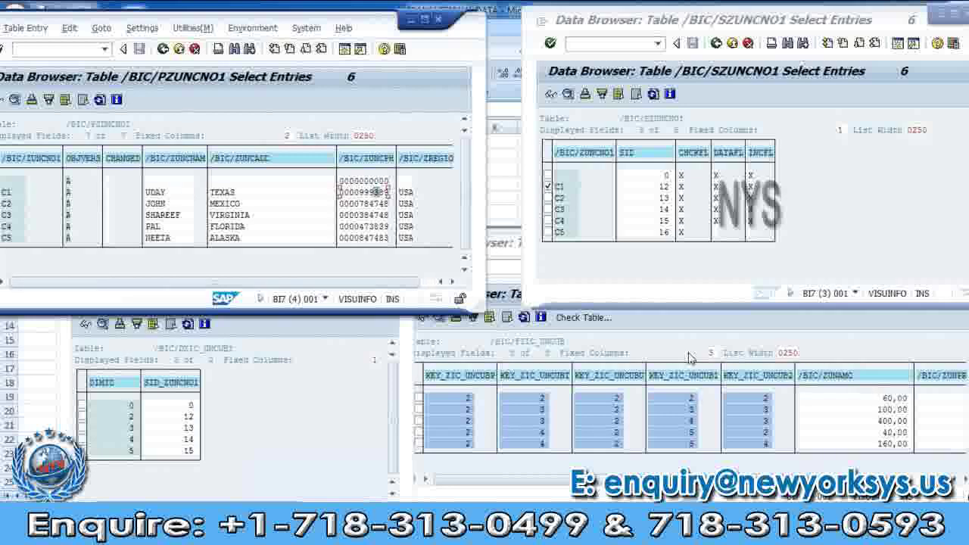
Step: Retrace the first fact record's customer key to C1's phone field, and check the /BIC/ZUNAMO amounts in fact table /BIC/FZIC_UNCUB
{"action": "left_click", "coordinate": [682, 388]}
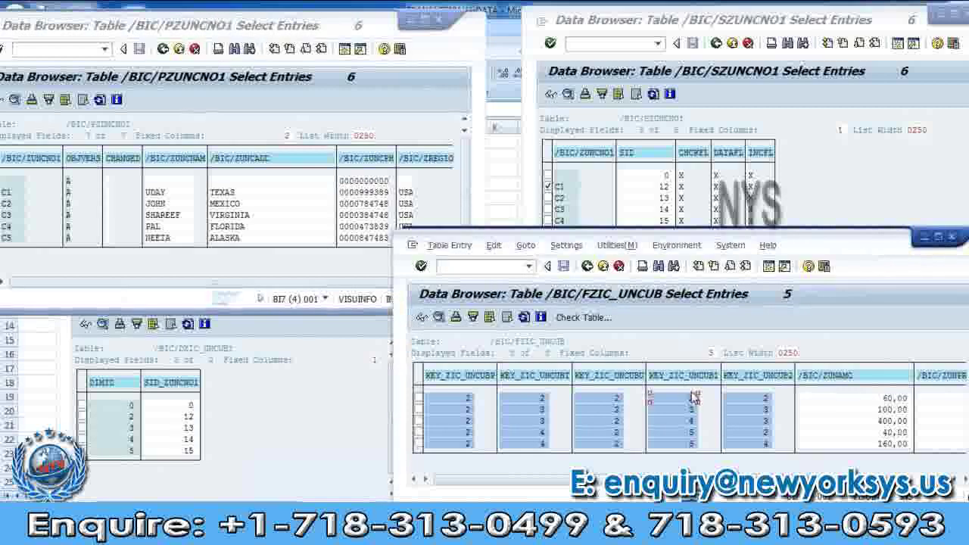
{"action": "left_click", "coordinate": [271, 399]}
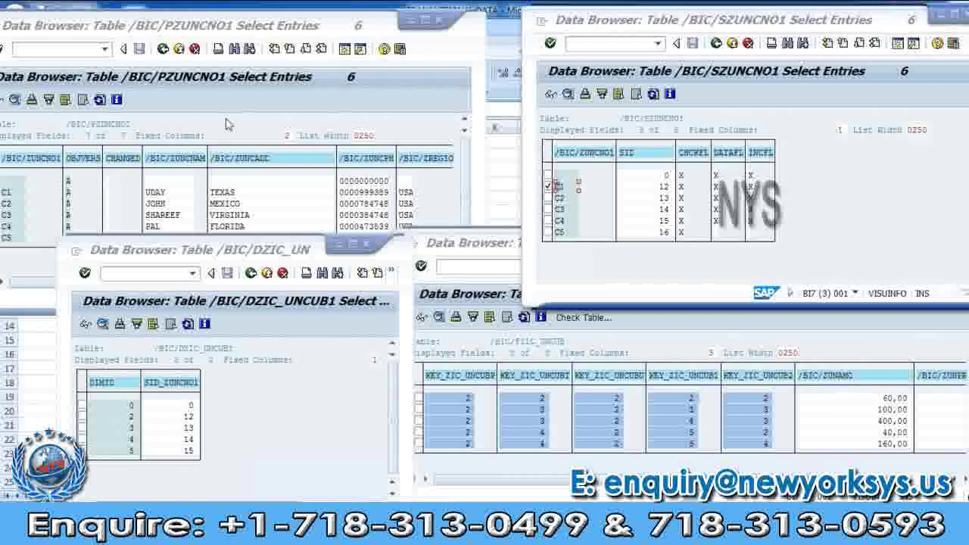
{"action": "left_click", "coordinate": [342, 192]}
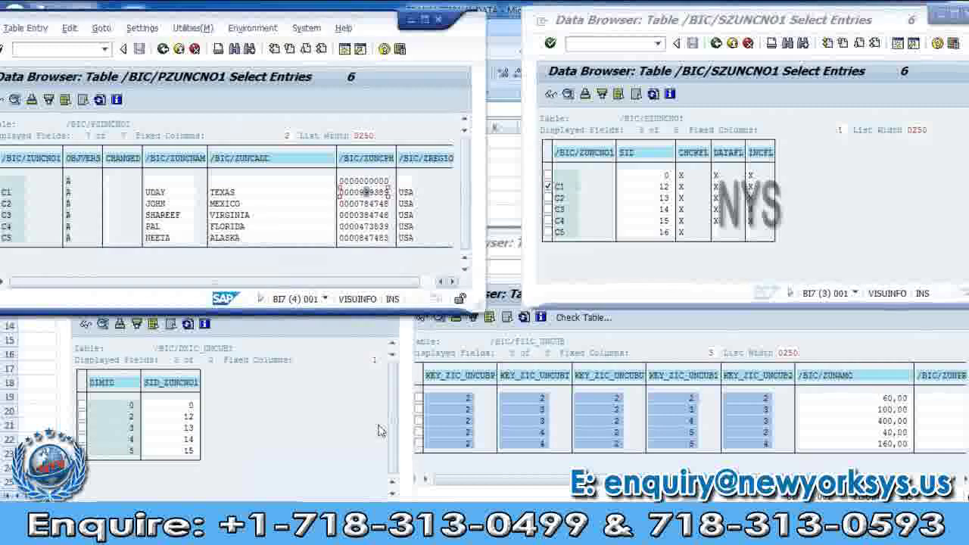
{"action": "left_click", "coordinate": [830, 422]}
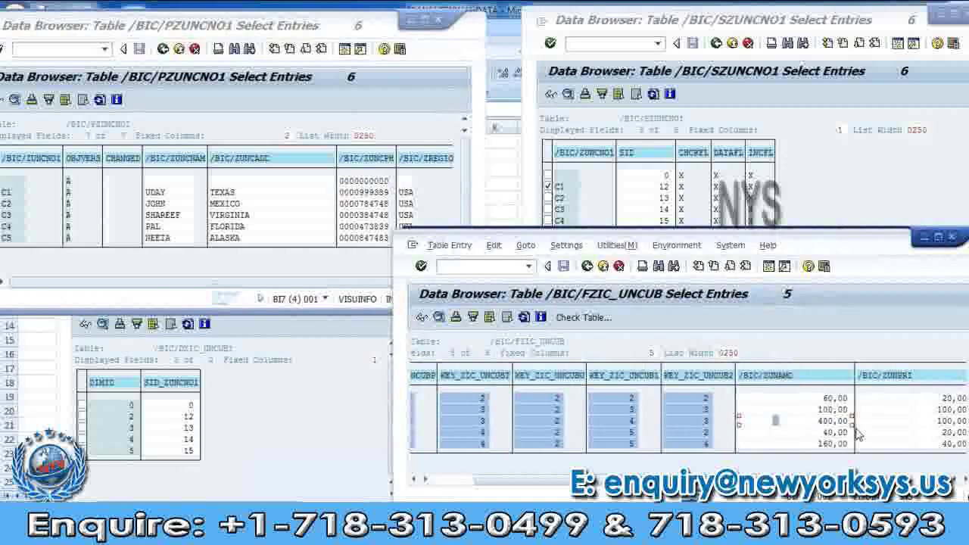